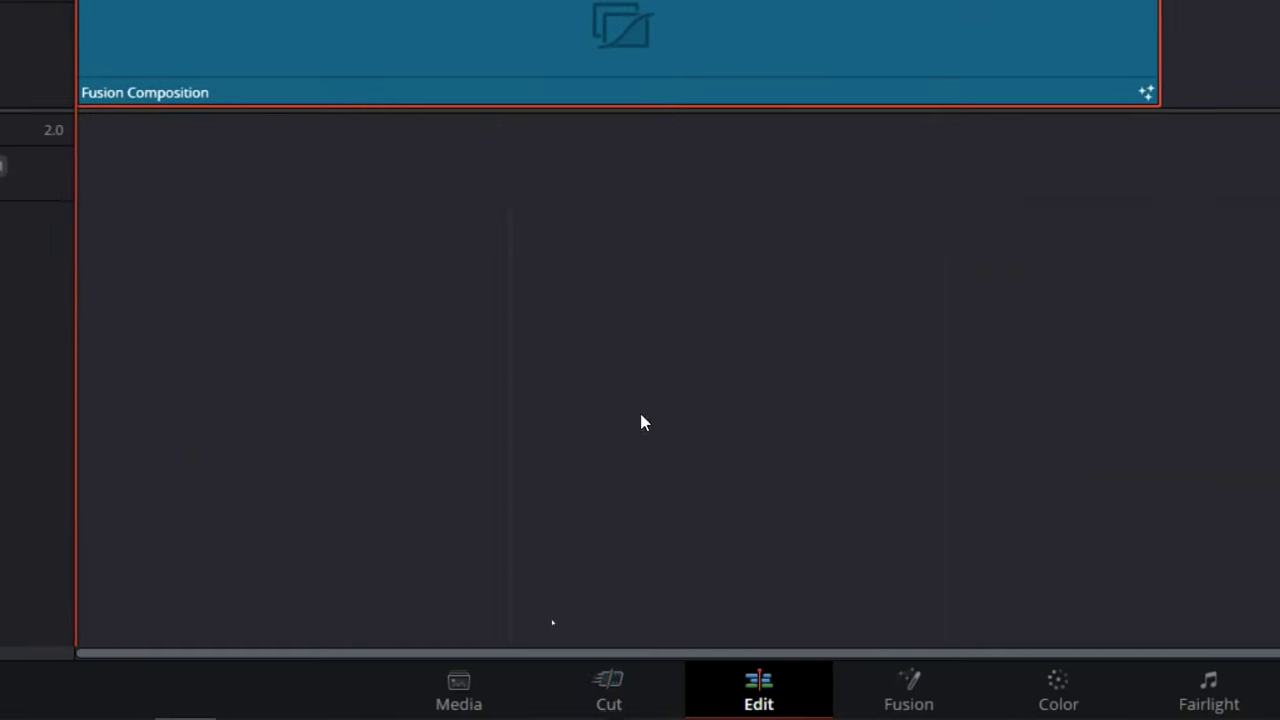
Open the Fusion Composition clip in the Fusion page.
{"action": "left_click", "coordinate": [641, 697]}
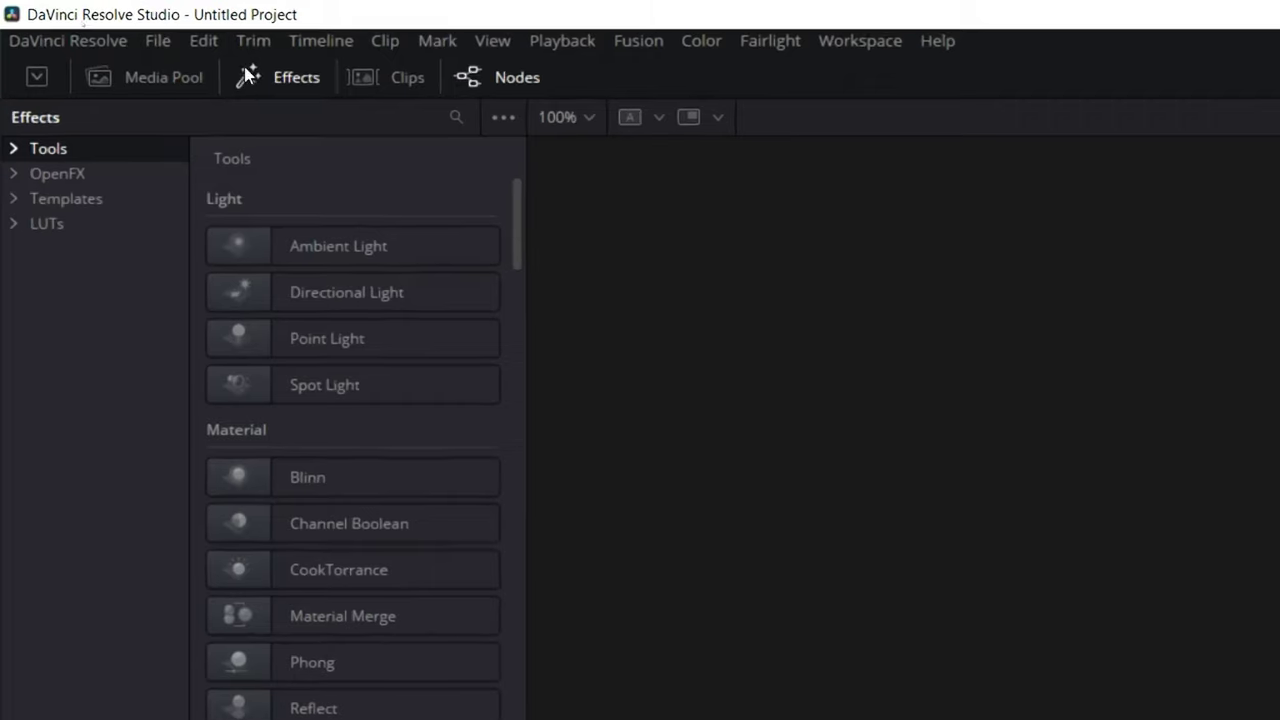
Look through the Media Pool, clip strip, node area and single and dual viewer layouts, then return to the Effects library.
{"action": "left_click", "coordinate": [82, 24]}
{"action": "left_click", "coordinate": [82, 24]}
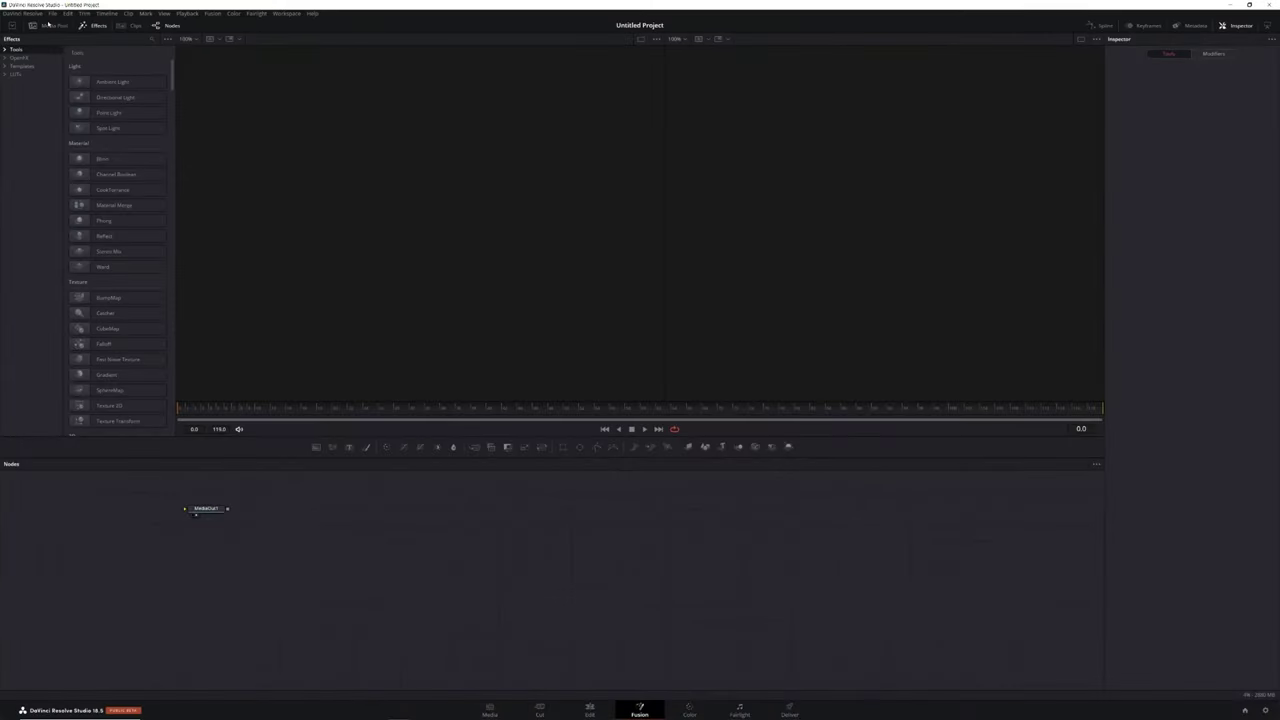
{"action": "left_click", "coordinate": [47, 26]}
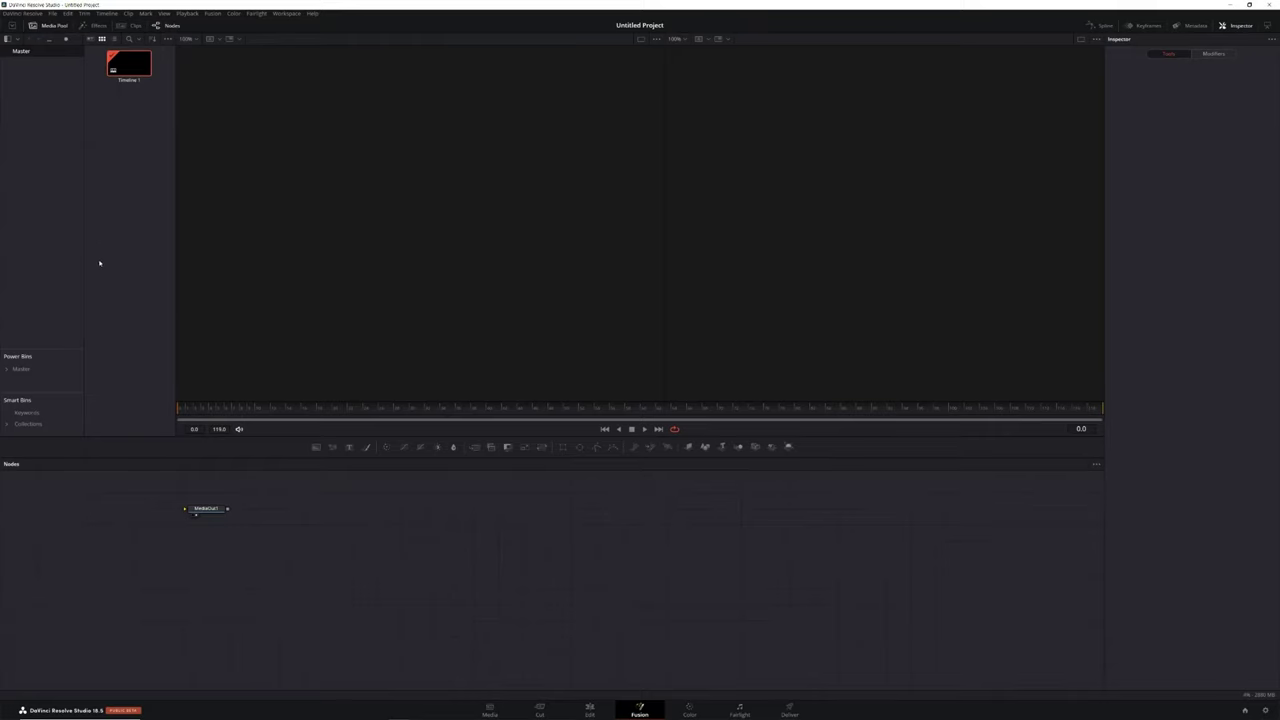
{"action": "left_click", "coordinate": [128, 27]}
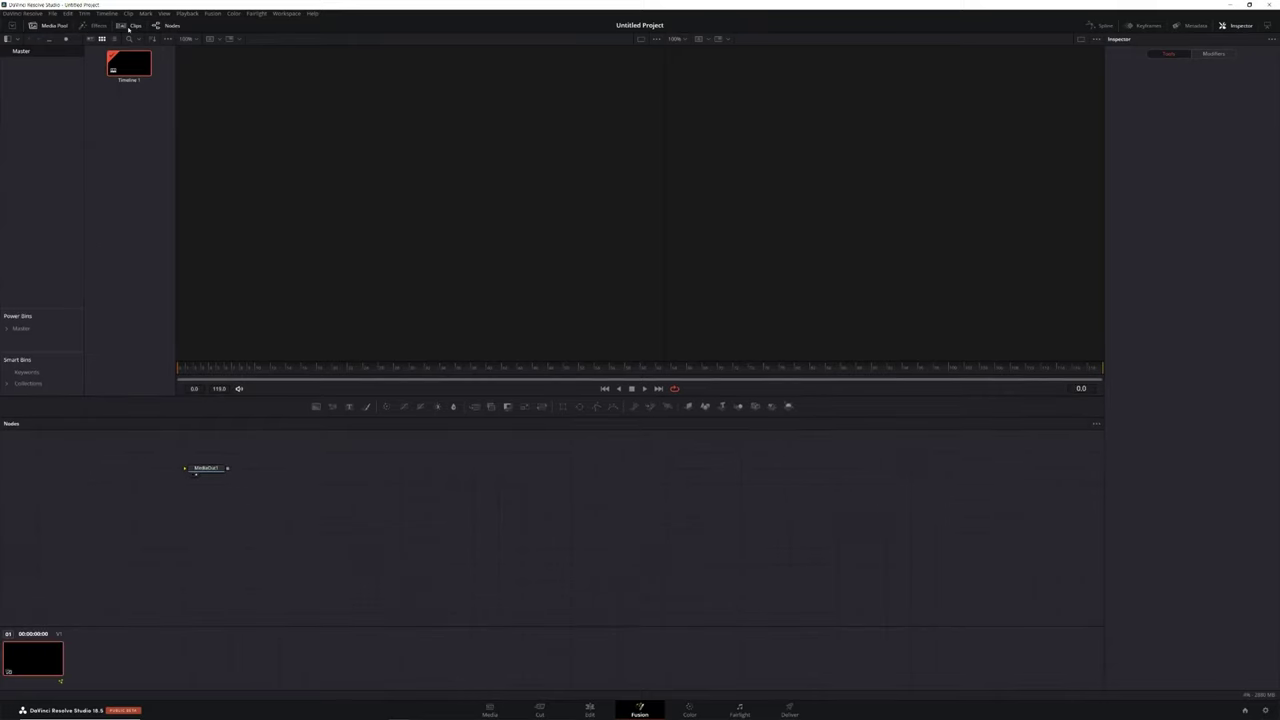
{"action": "left_click", "coordinate": [128, 27]}
{"action": "left_click", "coordinate": [165, 25]}
{"action": "left_click", "coordinate": [165, 25]}
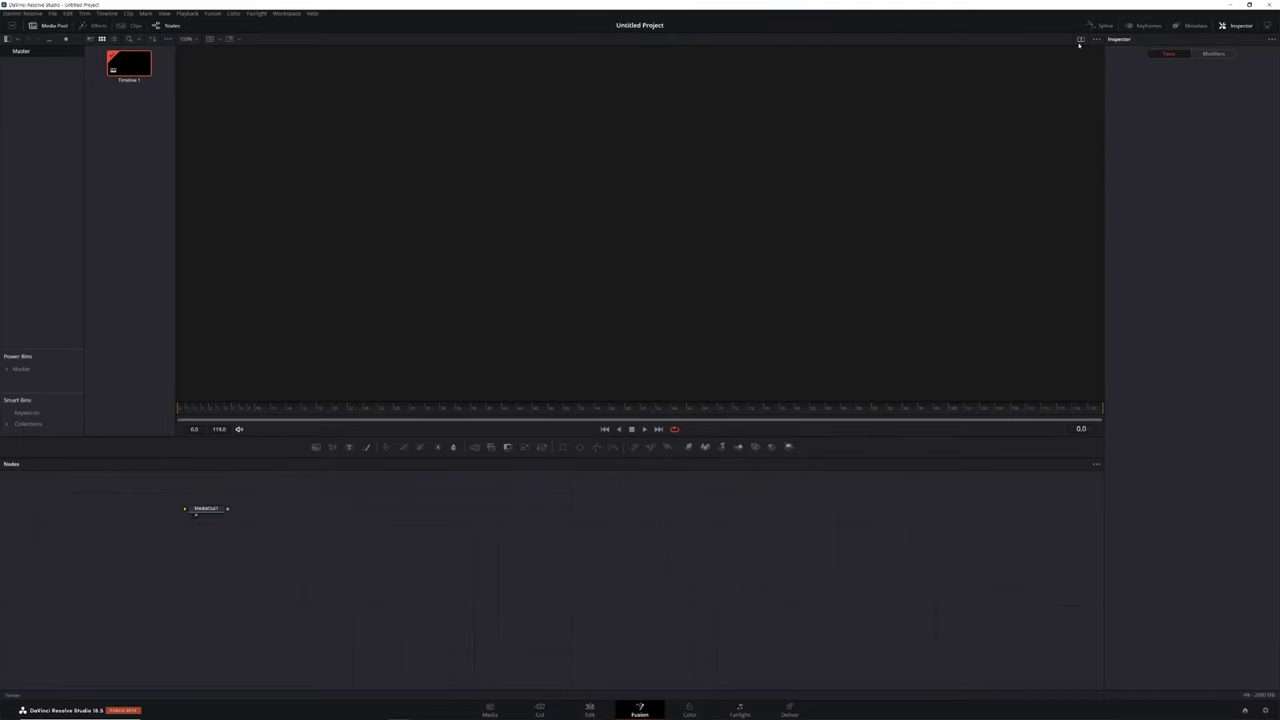
{"action": "left_click", "coordinate": [1081, 40]}
{"action": "left_click", "coordinate": [98, 26]}
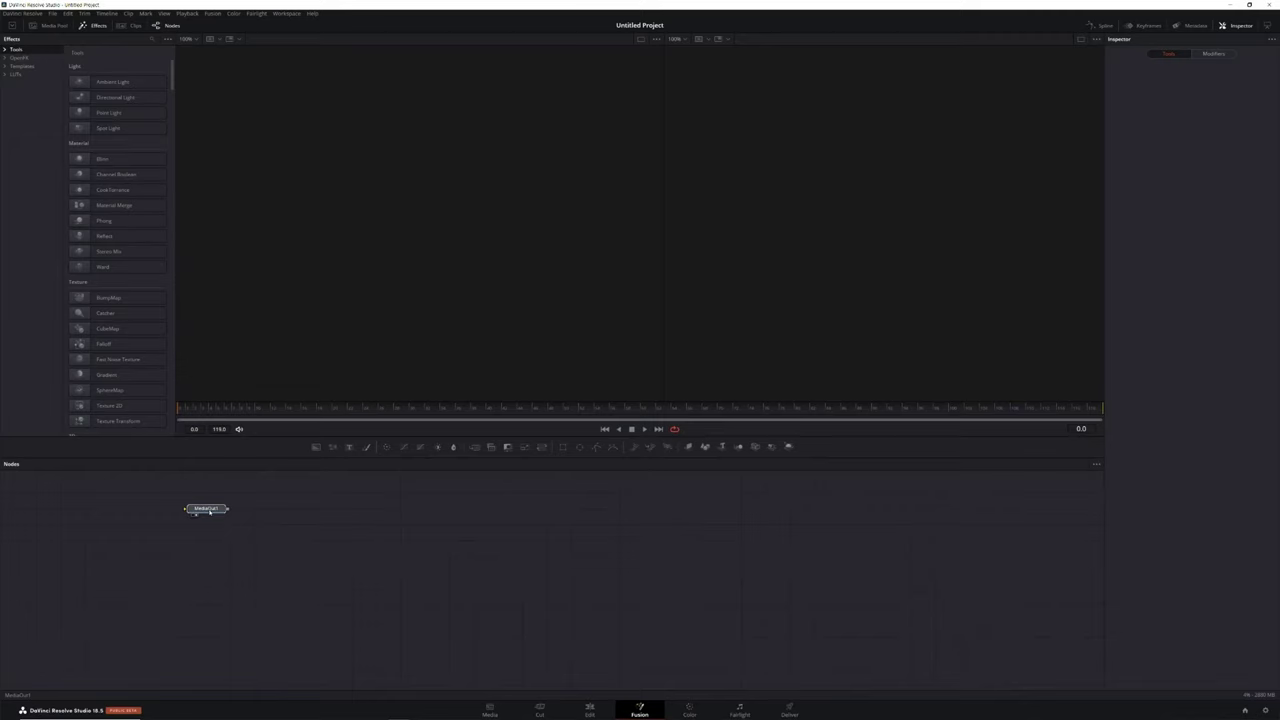
Move the MediaOut1 node further along the node graph and connect a new Background node's output to it.
{"action": "left_click_drag", "start_coordinate": [618, 368], "coordinate": [863, 563]}
{"action": "left_click", "coordinate": [840, 572]}
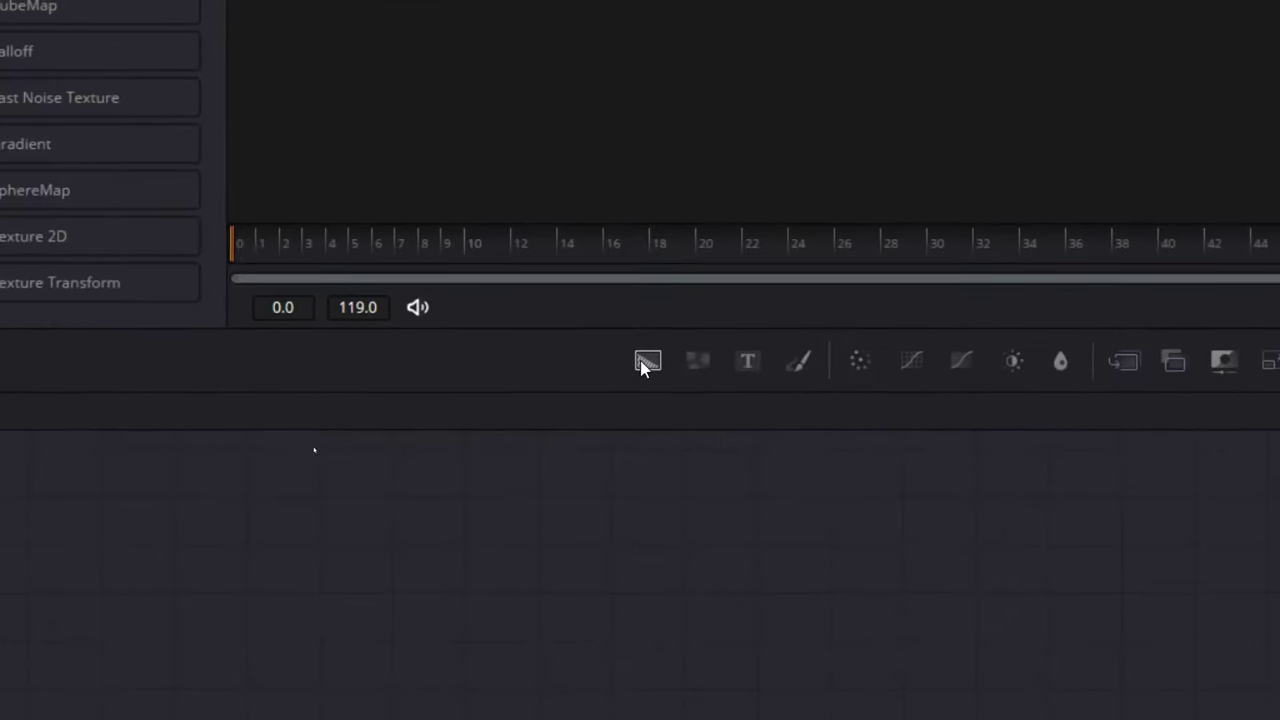
{"action": "left_click", "coordinate": [645, 362]}
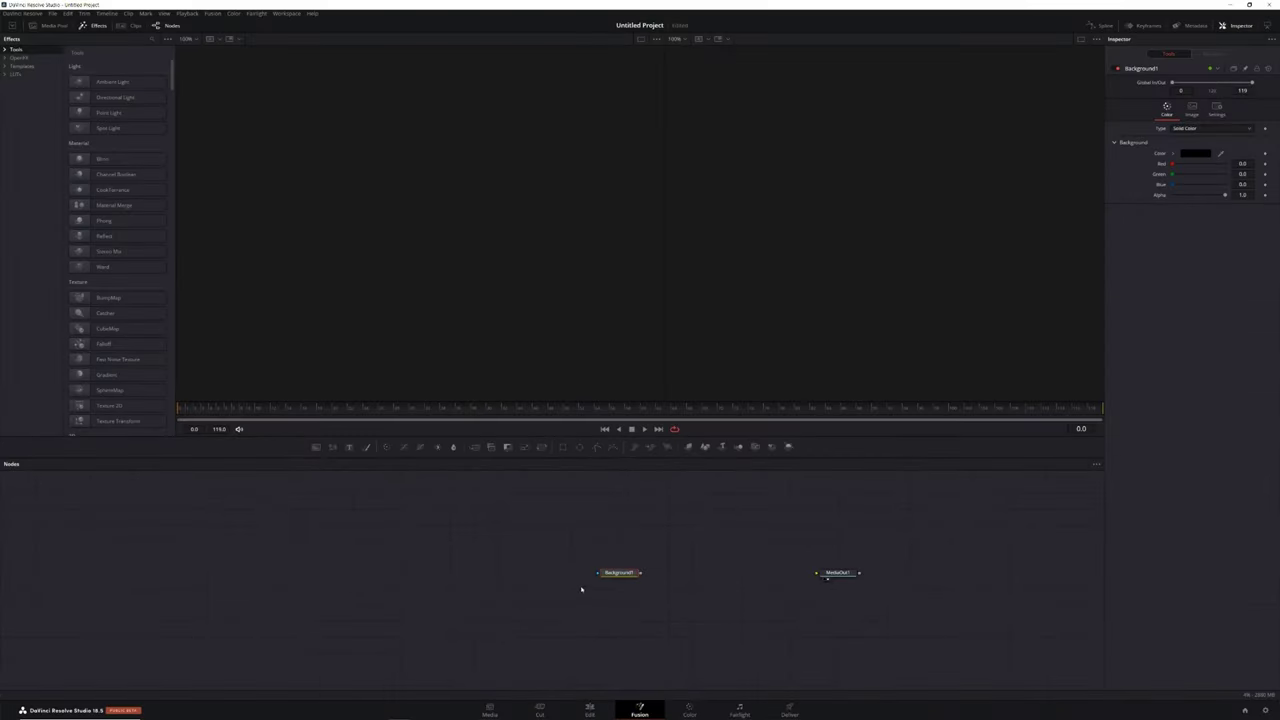
{"action": "left_click_drag", "start_coordinate": [638, 574], "coordinate": [828, 576]}
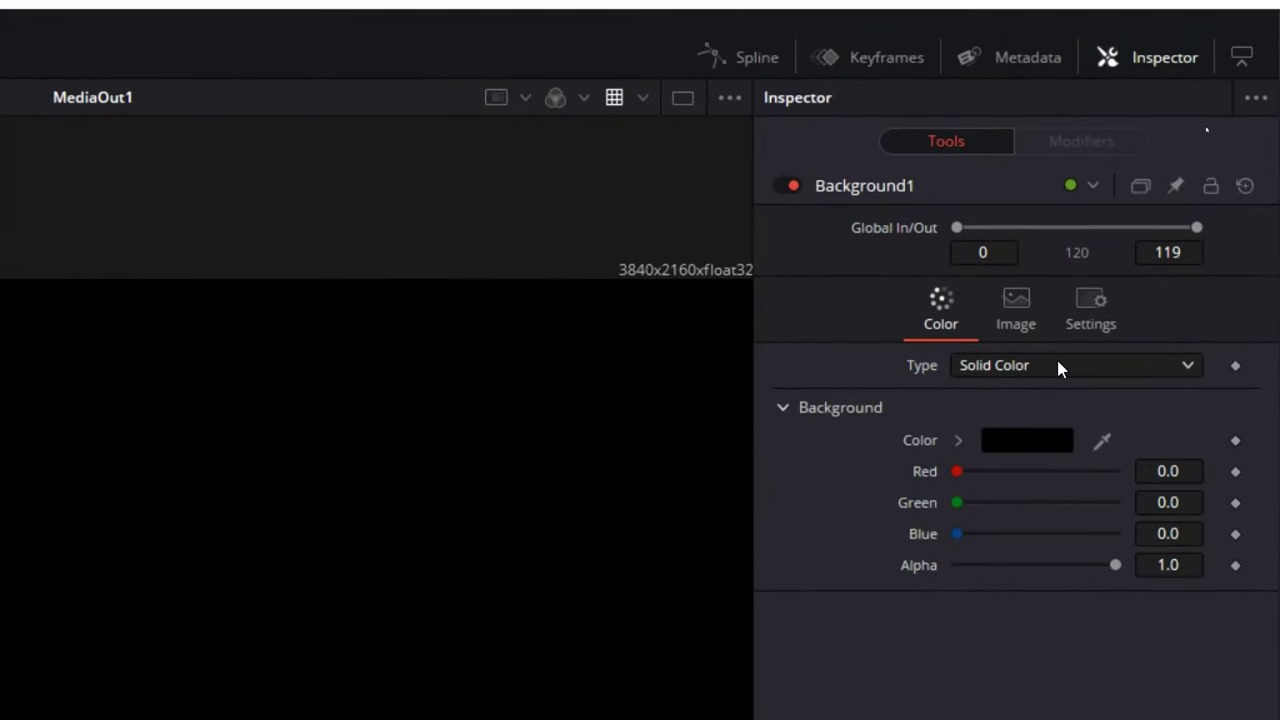
Change the first Background node to a Gradient fill and set its start color to blue #0000ff.
{"action": "left_click", "coordinate": [1058, 311]}
{"action": "left_click", "coordinate": [985, 509]}
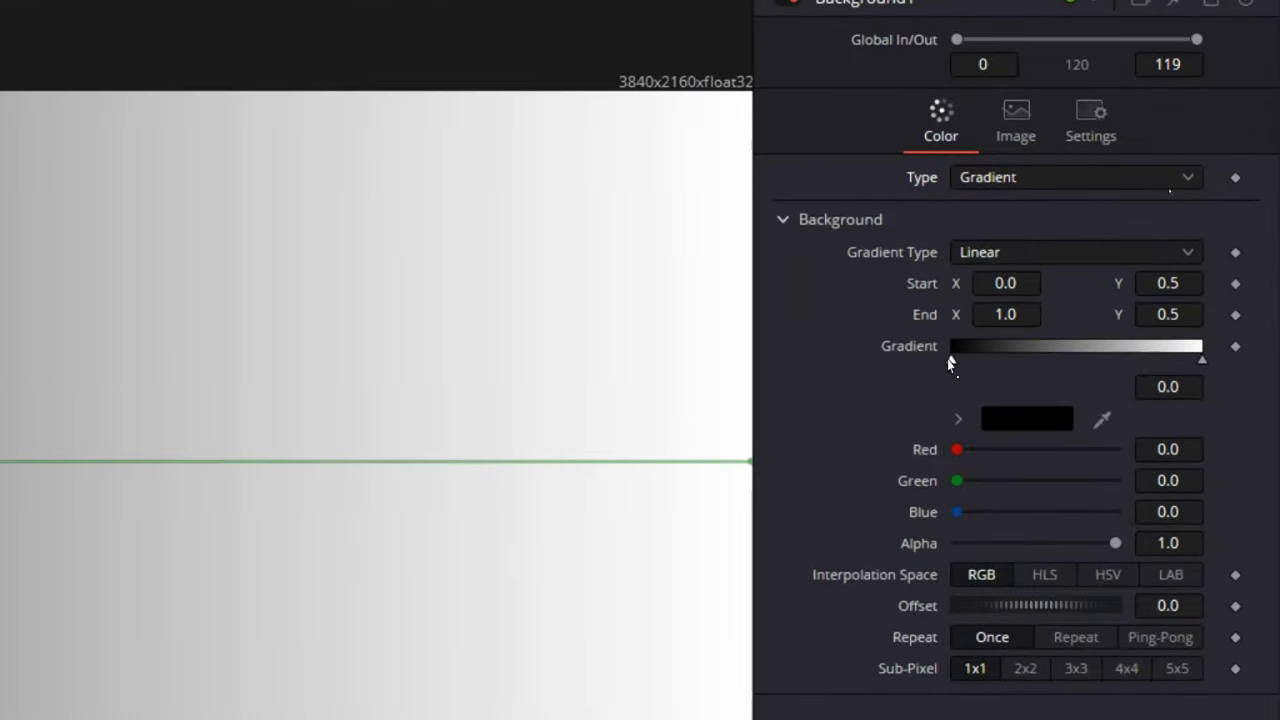
{"action": "left_click", "coordinate": [1025, 420]}
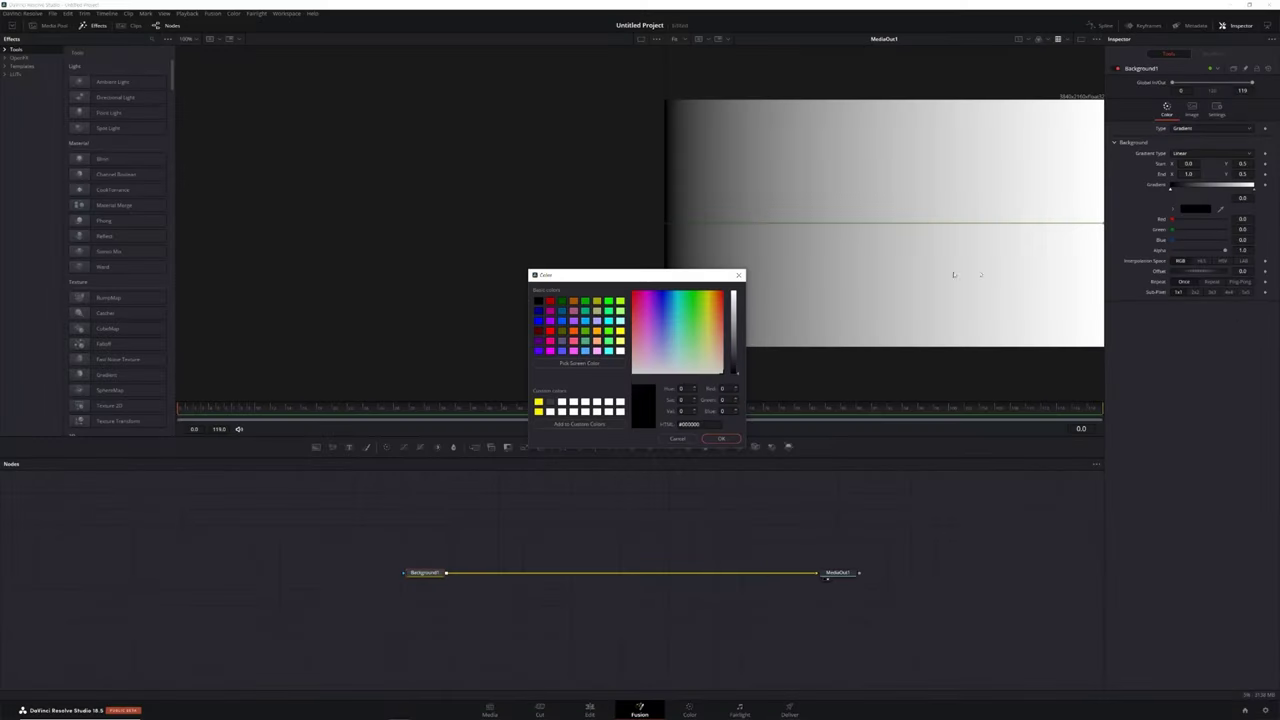
{"action": "left_click", "coordinate": [538, 320]}
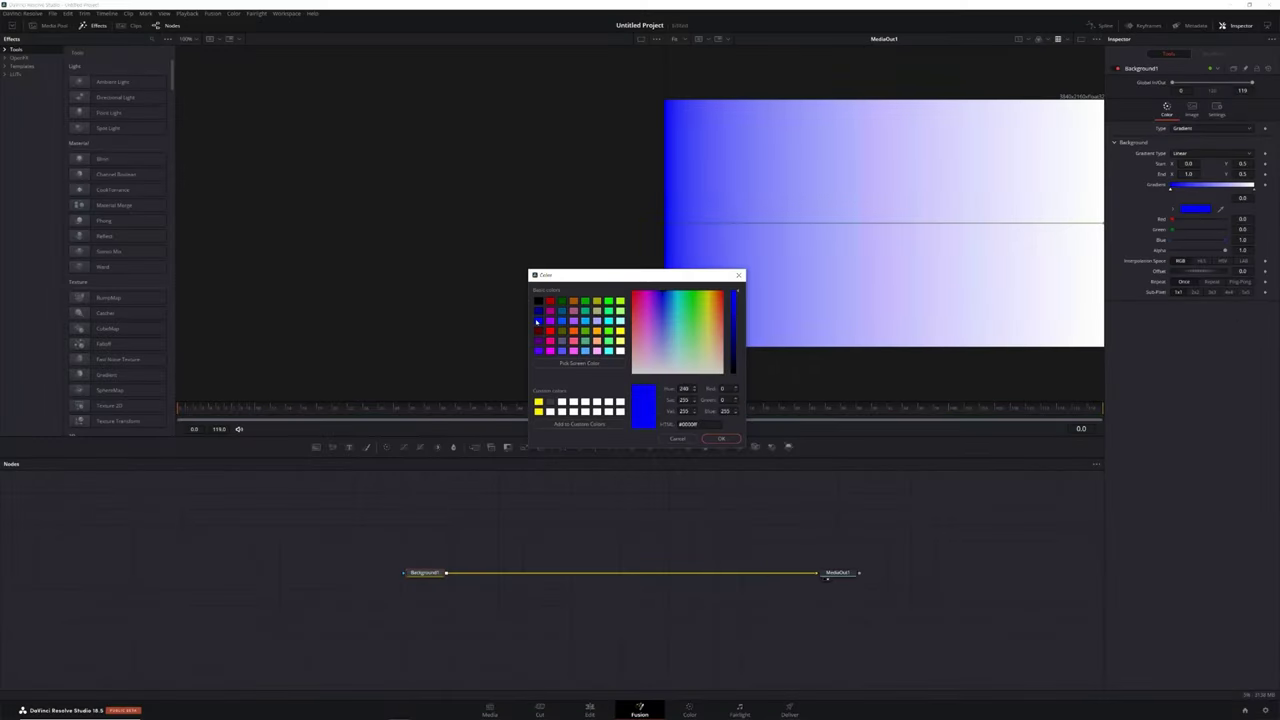
{"action": "left_click", "coordinate": [721, 438]}
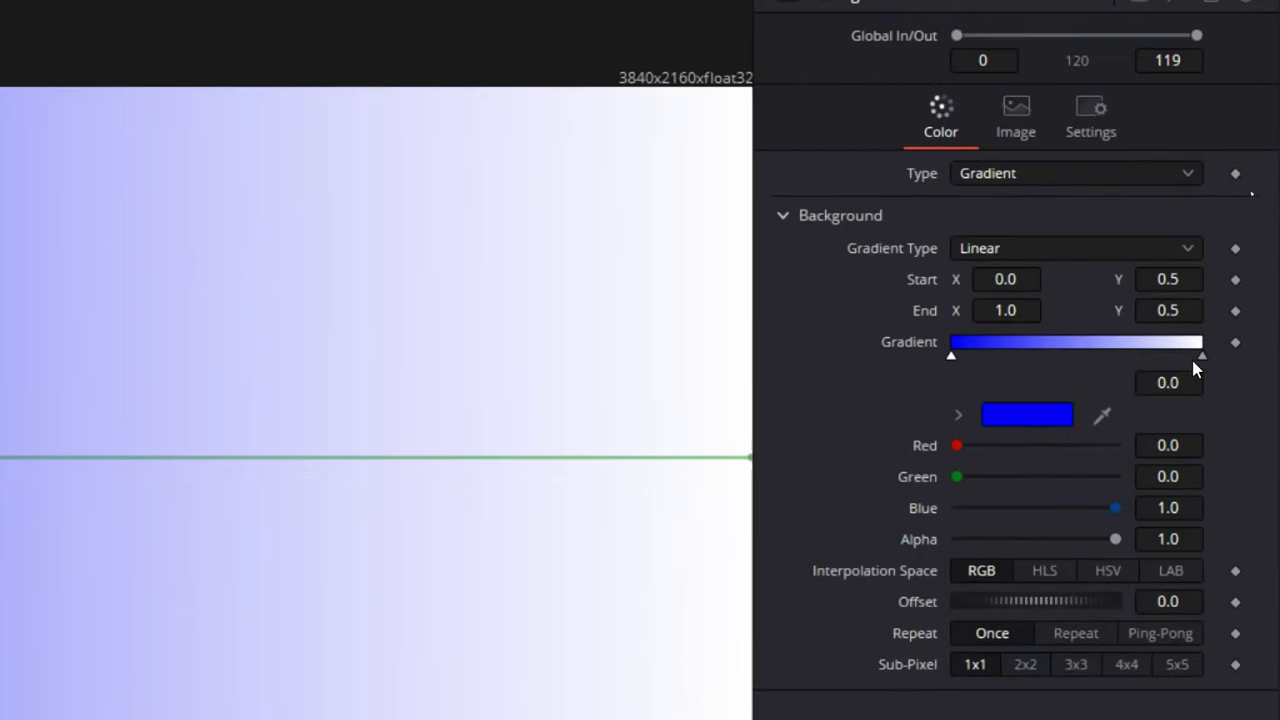
Set the end color of the Background1 gradient to purple #aa00ff.
{"action": "left_click", "coordinate": [1203, 359]}
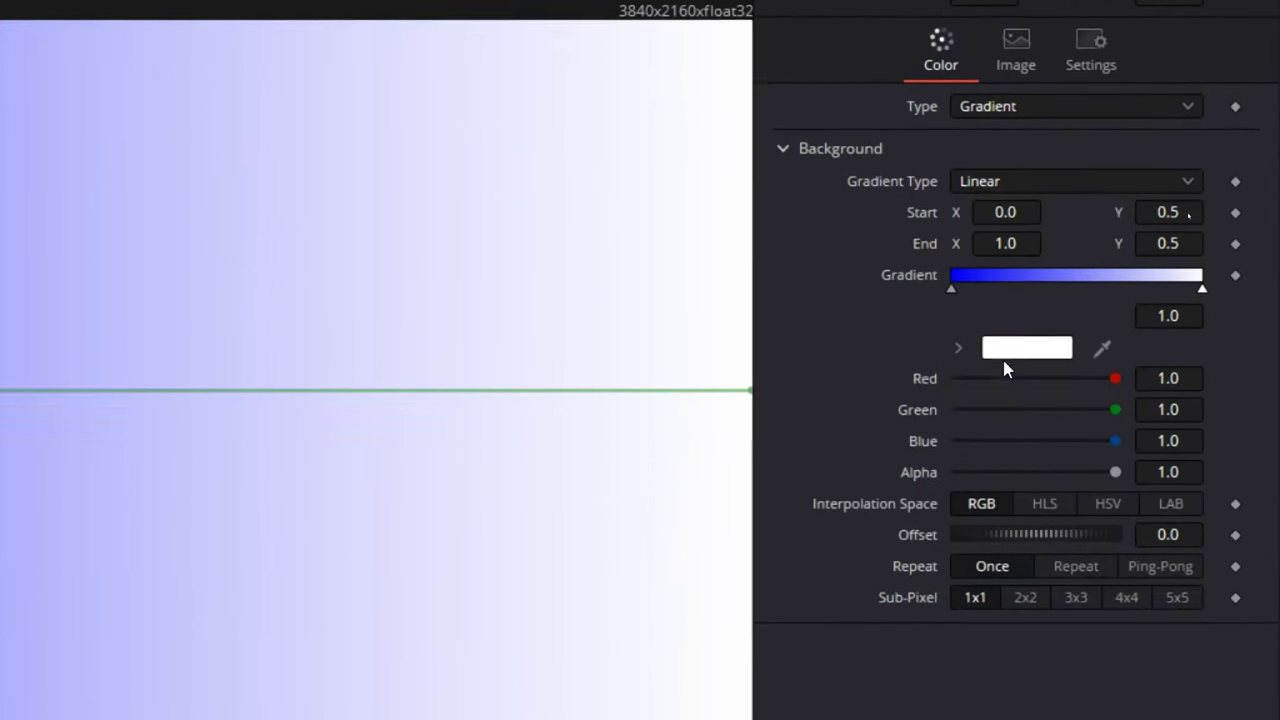
{"action": "left_click", "coordinate": [1015, 418]}
{"action": "left_click", "coordinate": [449, 364]}
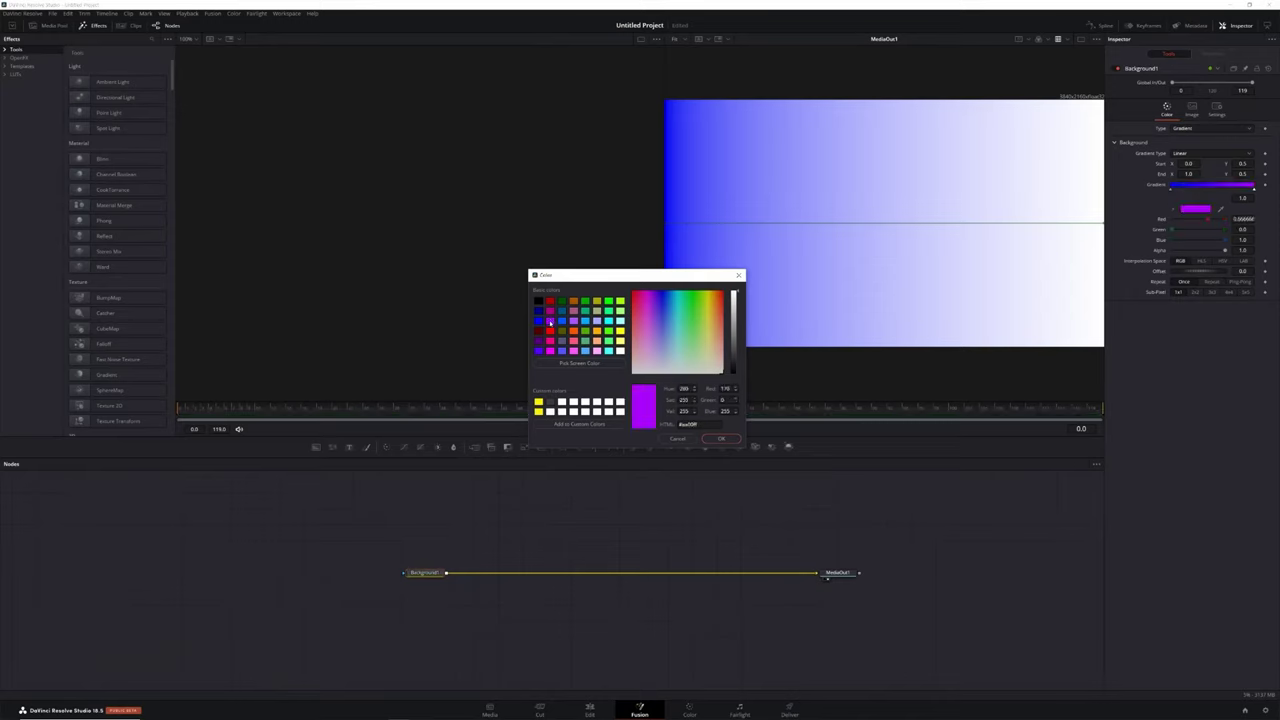
{"action": "left_click", "coordinate": [721, 438]}
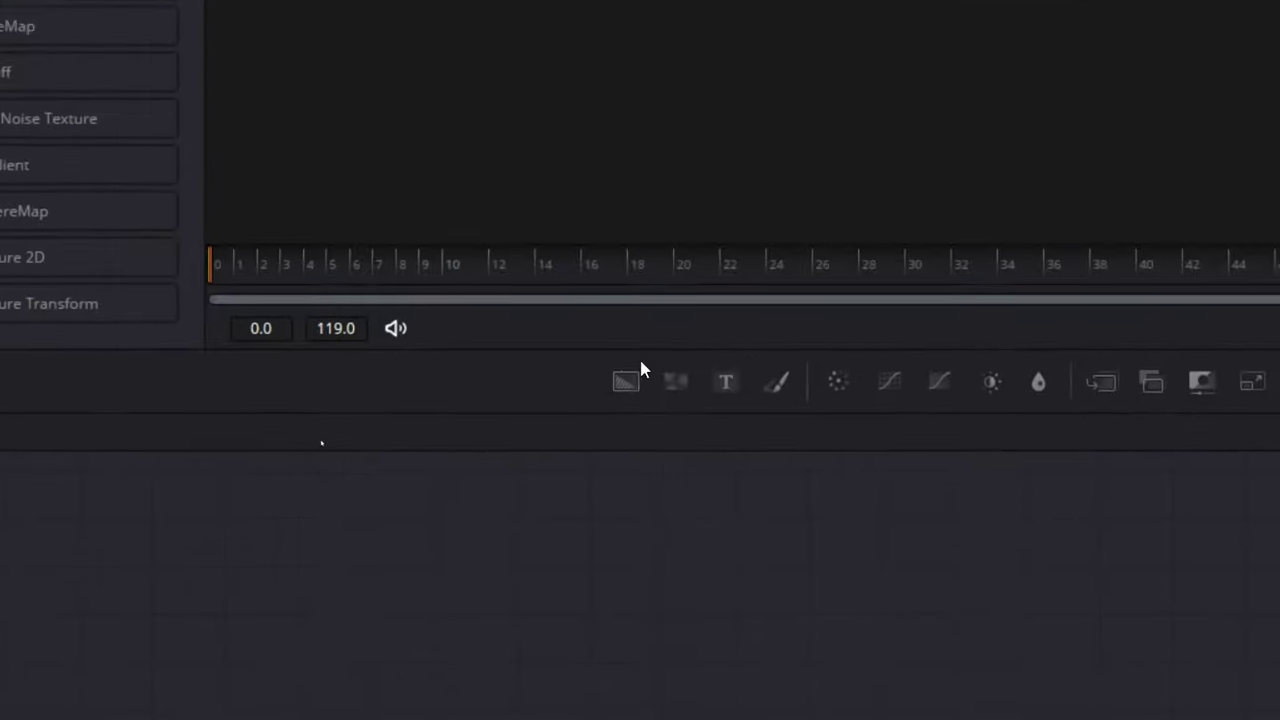
Add a second Background node and merge it over the gradient Background1.
{"action": "left_click", "coordinate": [640, 360]}
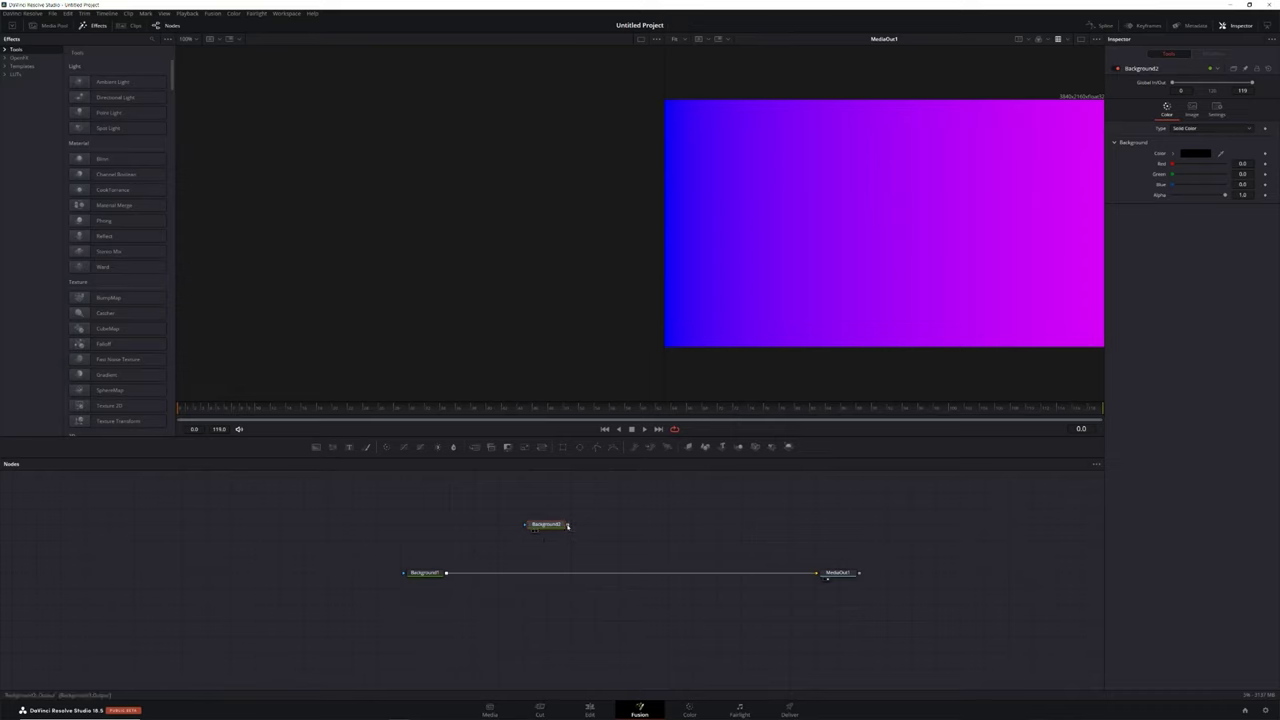
{"action": "left_click_drag", "start_coordinate": [567, 525], "coordinate": [446, 574]}
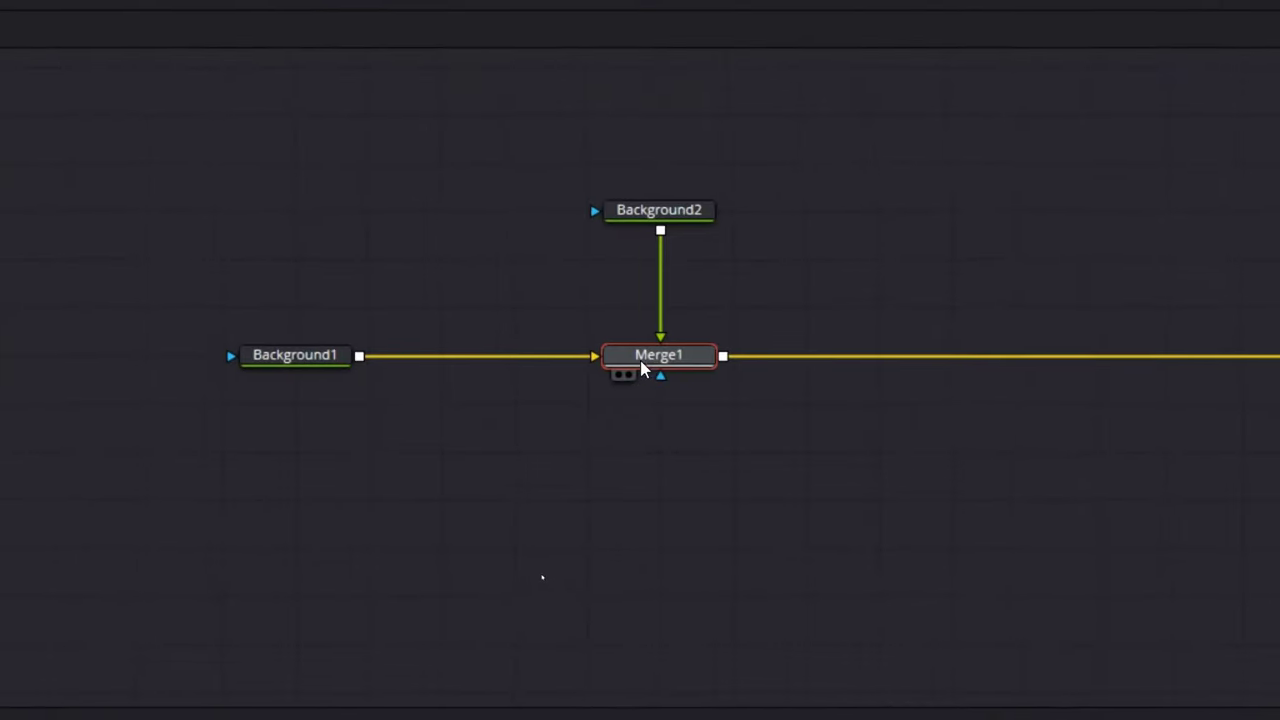
{"action": "mouse_move", "coordinate": [641, 368]}
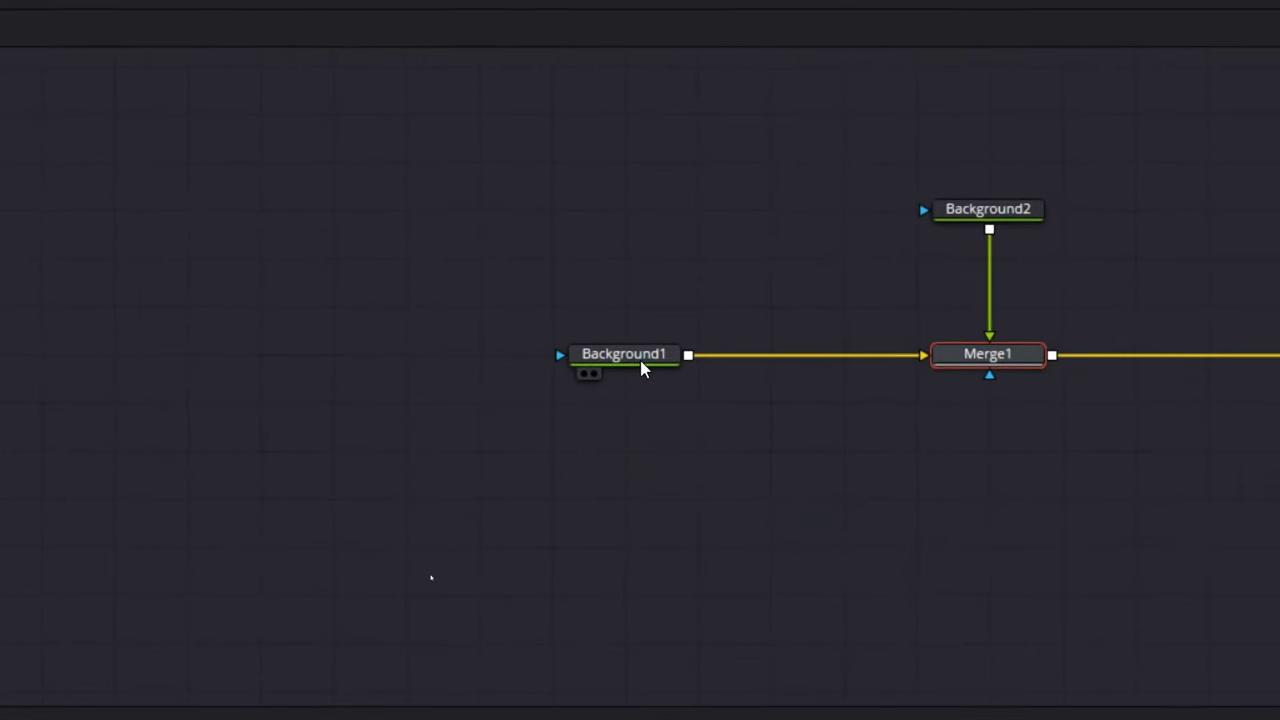
{"action": "mouse_move", "coordinate": [616, 326]}
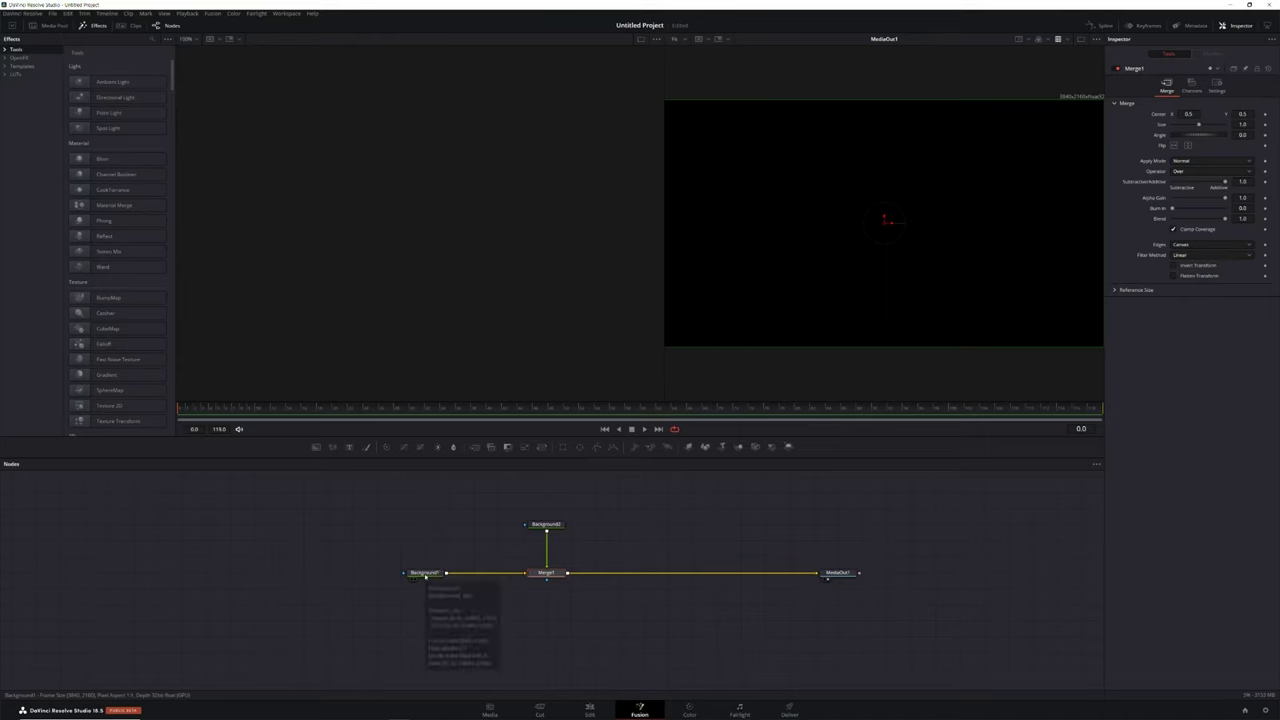
{"action": "mouse_move", "coordinate": [545, 527]}
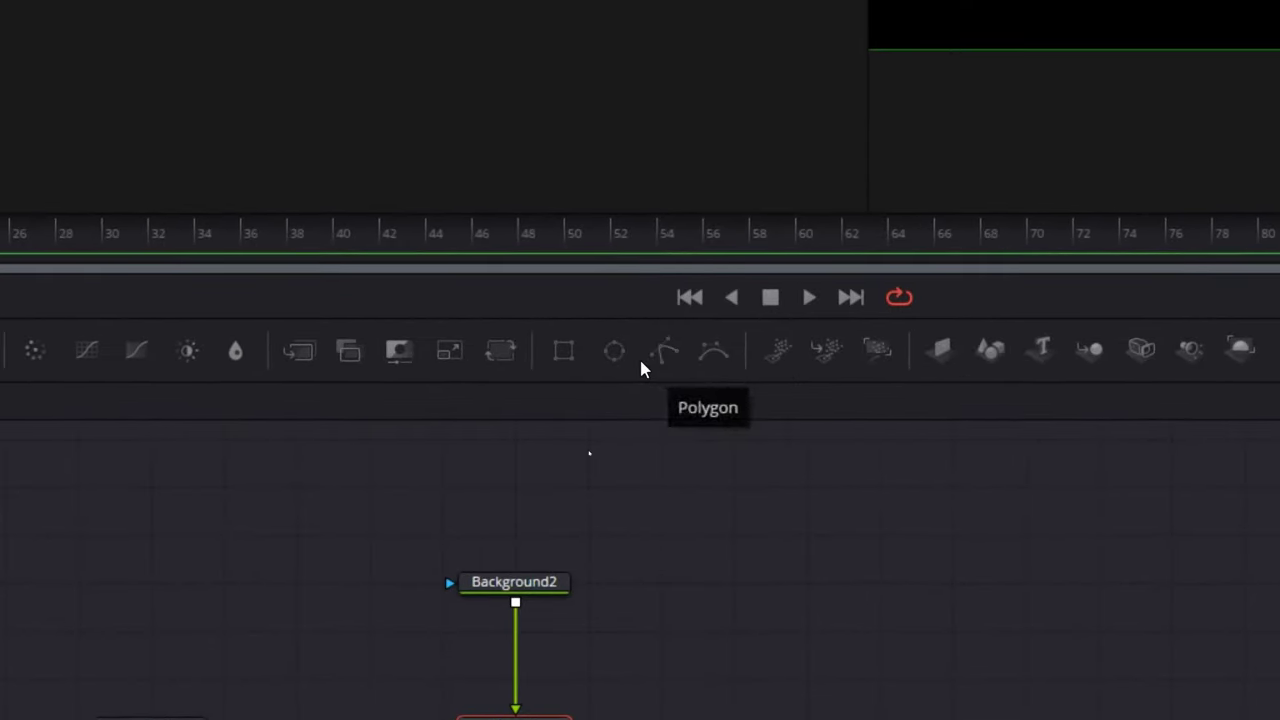
Mask the Background2 node with an Ellipse and place the mask node beside it.
{"action": "mouse_move", "coordinate": [547, 581]}
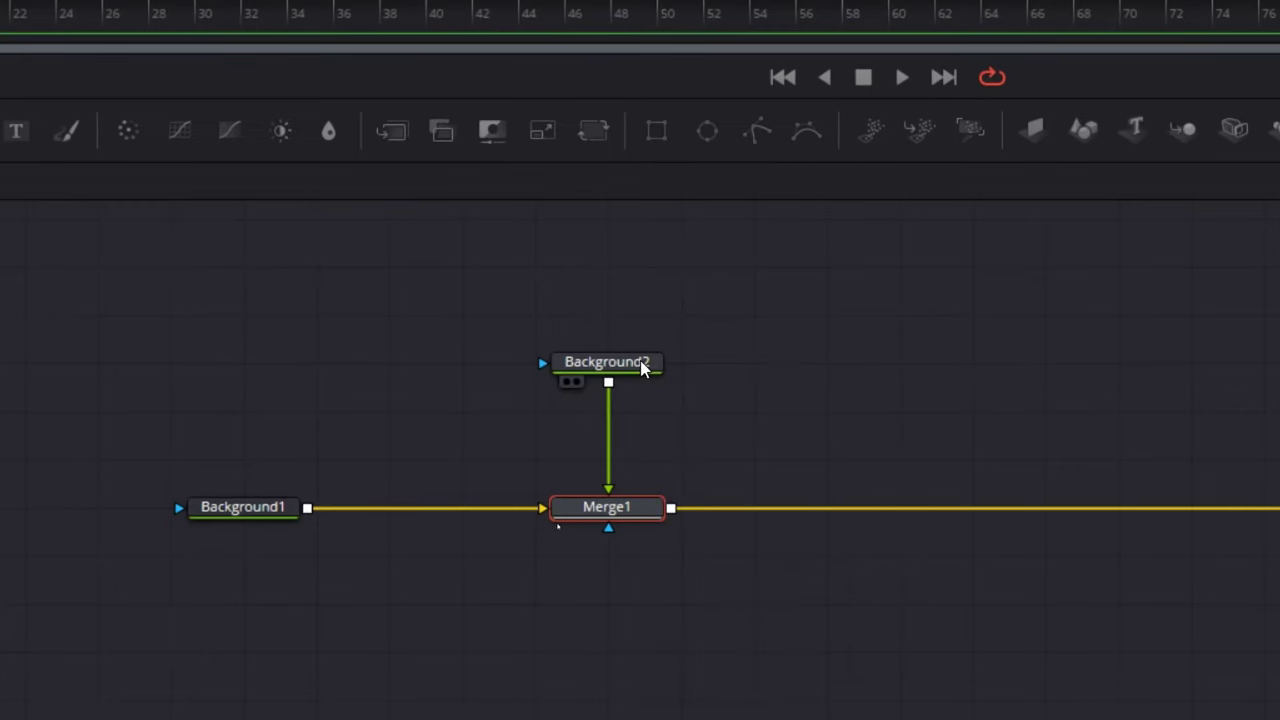
{"action": "left_click", "coordinate": [641, 366]}
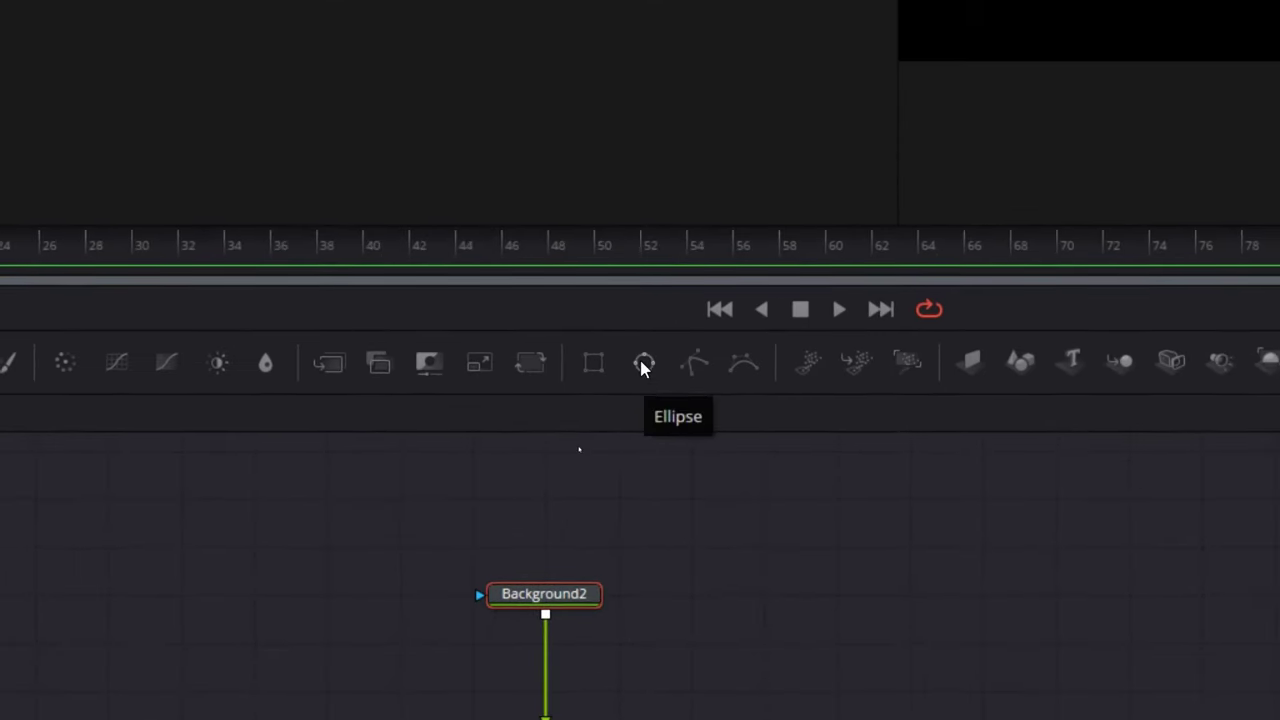
{"action": "left_click", "coordinate": [641, 366]}
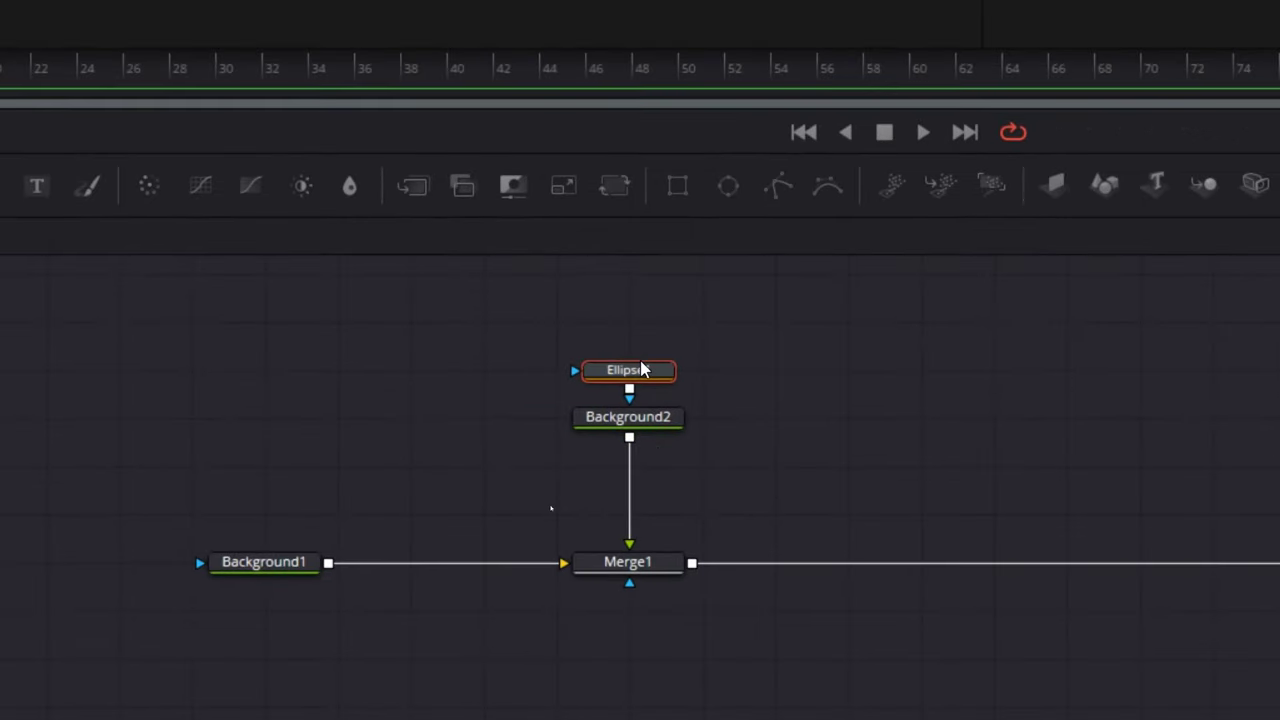
{"action": "left_click_drag", "start_coordinate": [641, 368], "coordinate": [424, 415]}
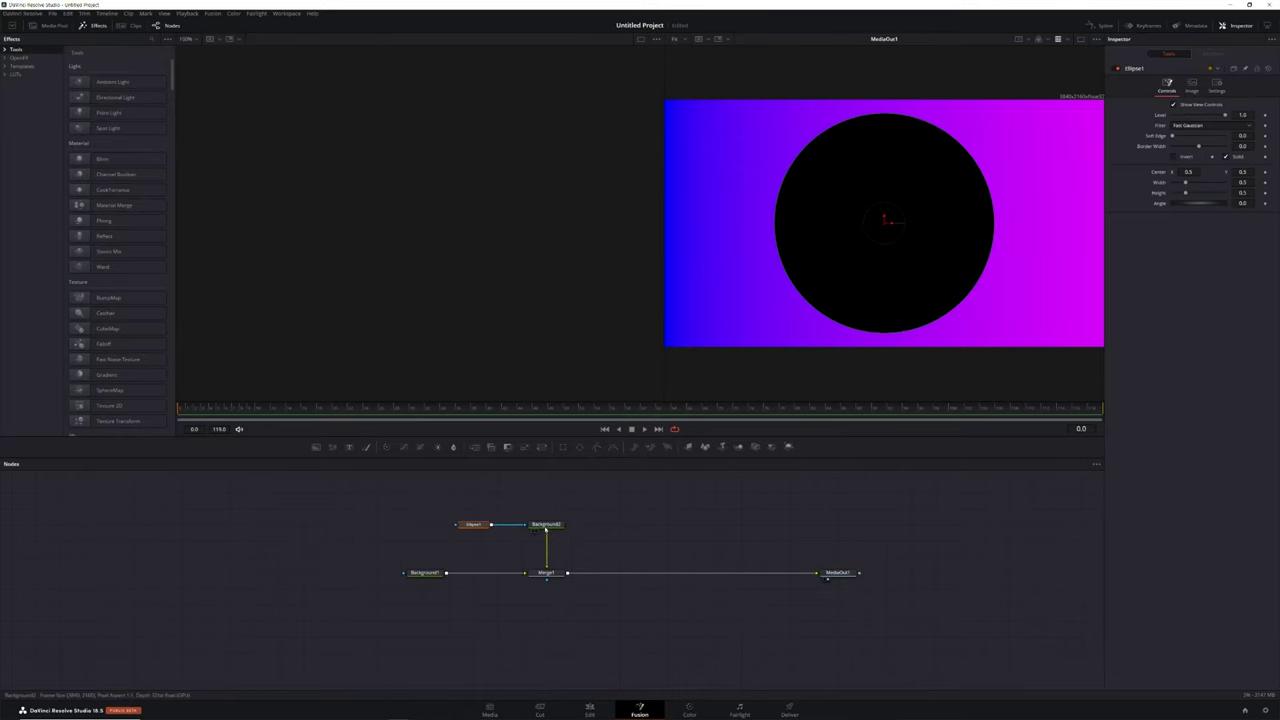
Set the color of the ellipse-masked Background2 node to dark red #aa0000.
{"action": "left_click", "coordinate": [546, 526]}
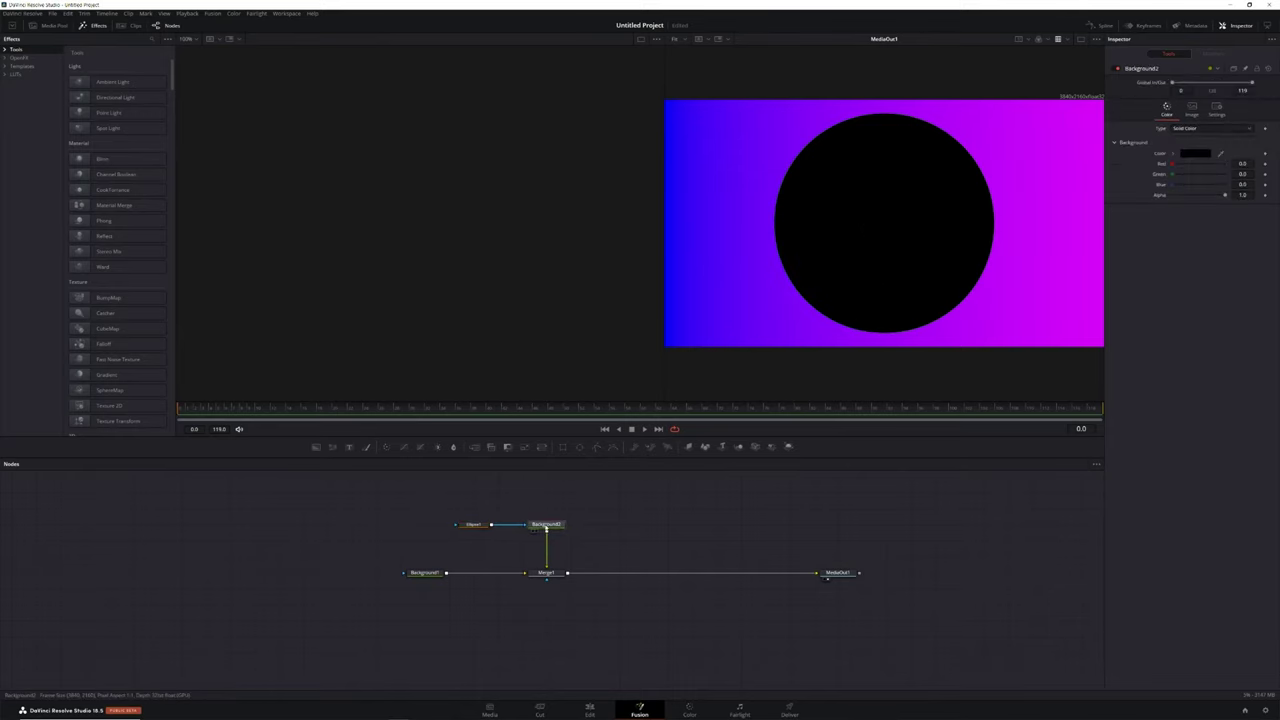
{"action": "left_click", "coordinate": [1208, 153]}
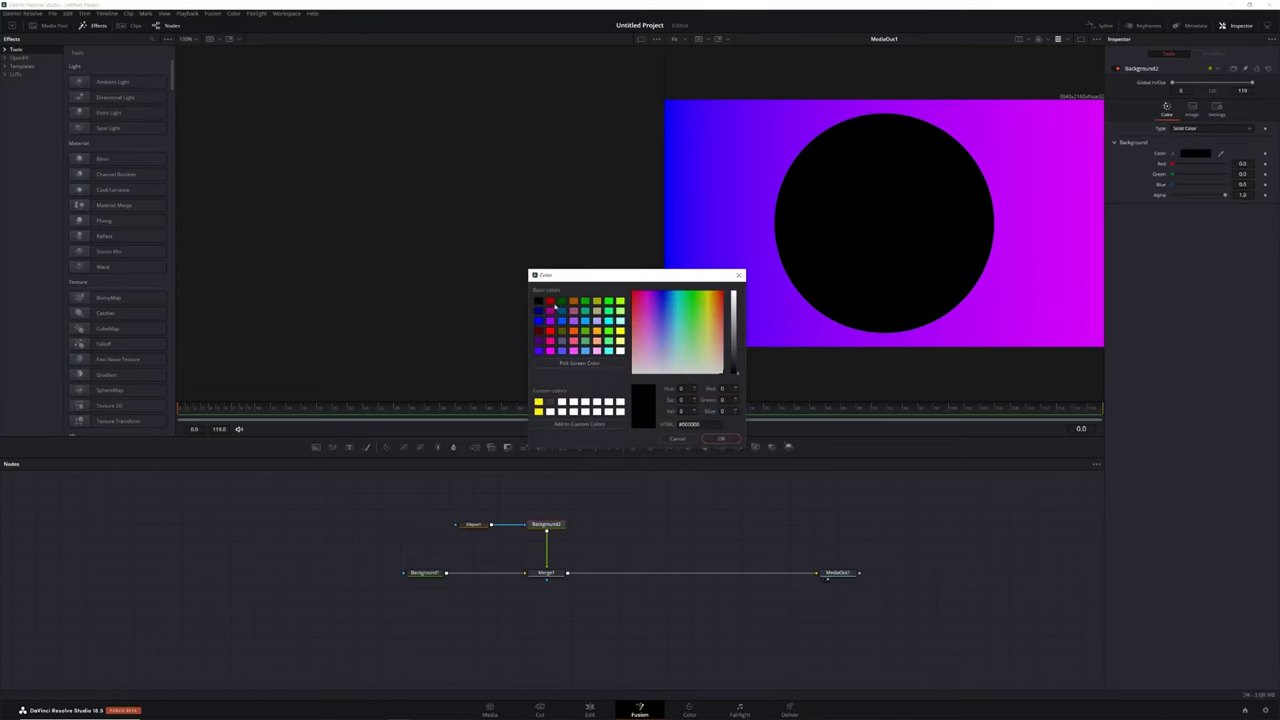
{"action": "left_click", "coordinate": [549, 303]}
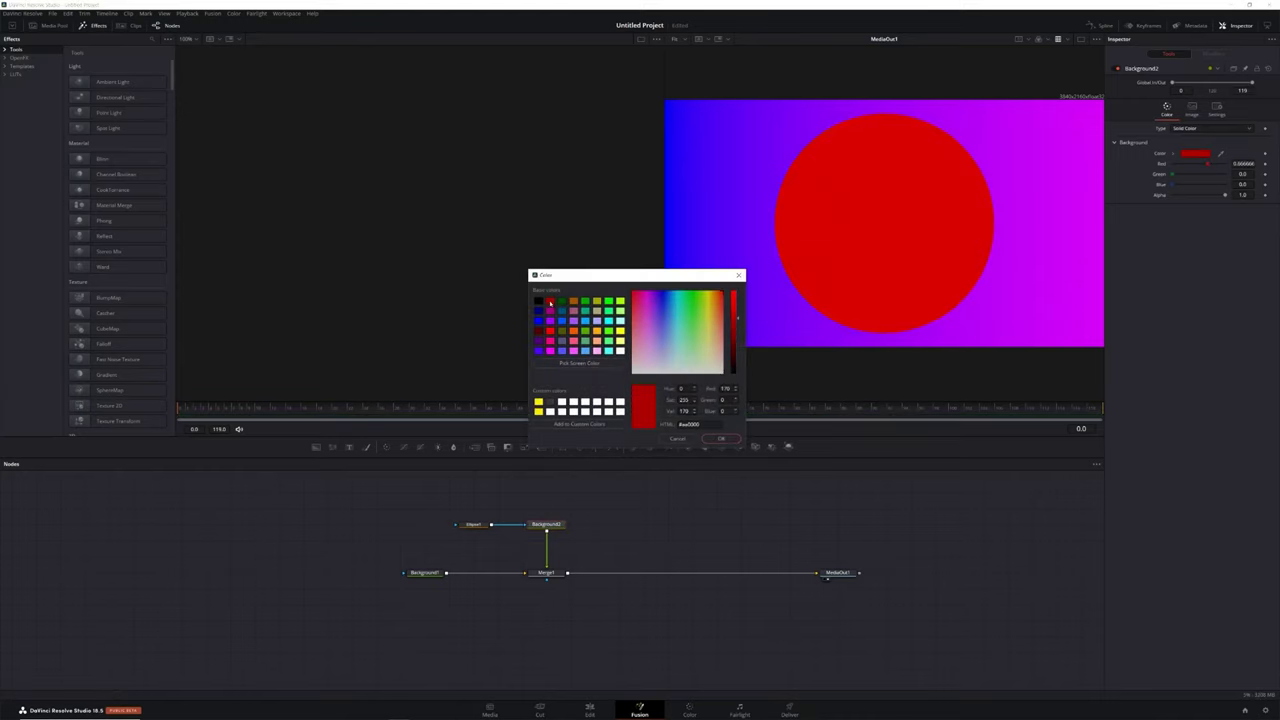
{"action": "left_click", "coordinate": [720, 438]}
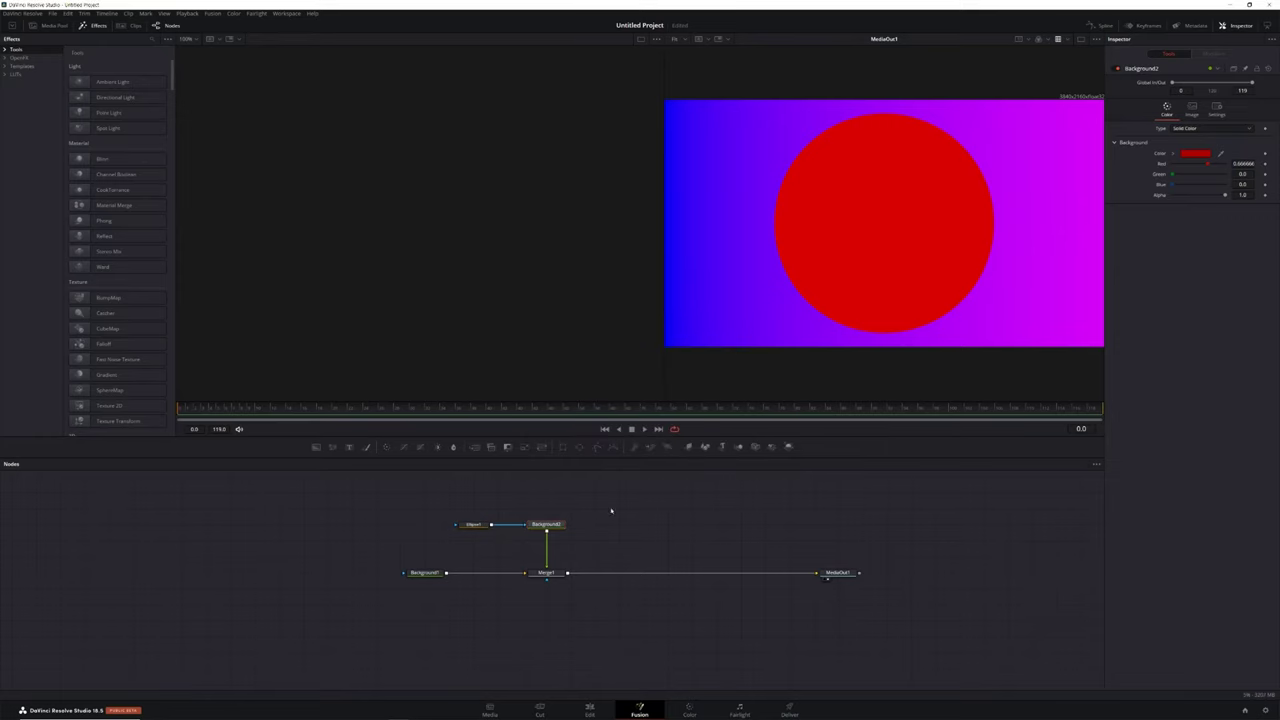
{"action": "mouse_move", "coordinate": [557, 528]}
{"action": "left_mouse_down"}
{"action": "mouse_move", "coordinate": [559, 549]}
{"action": "mouse_move", "coordinate": [561, 531]}
{"action": "left_mouse_up"}
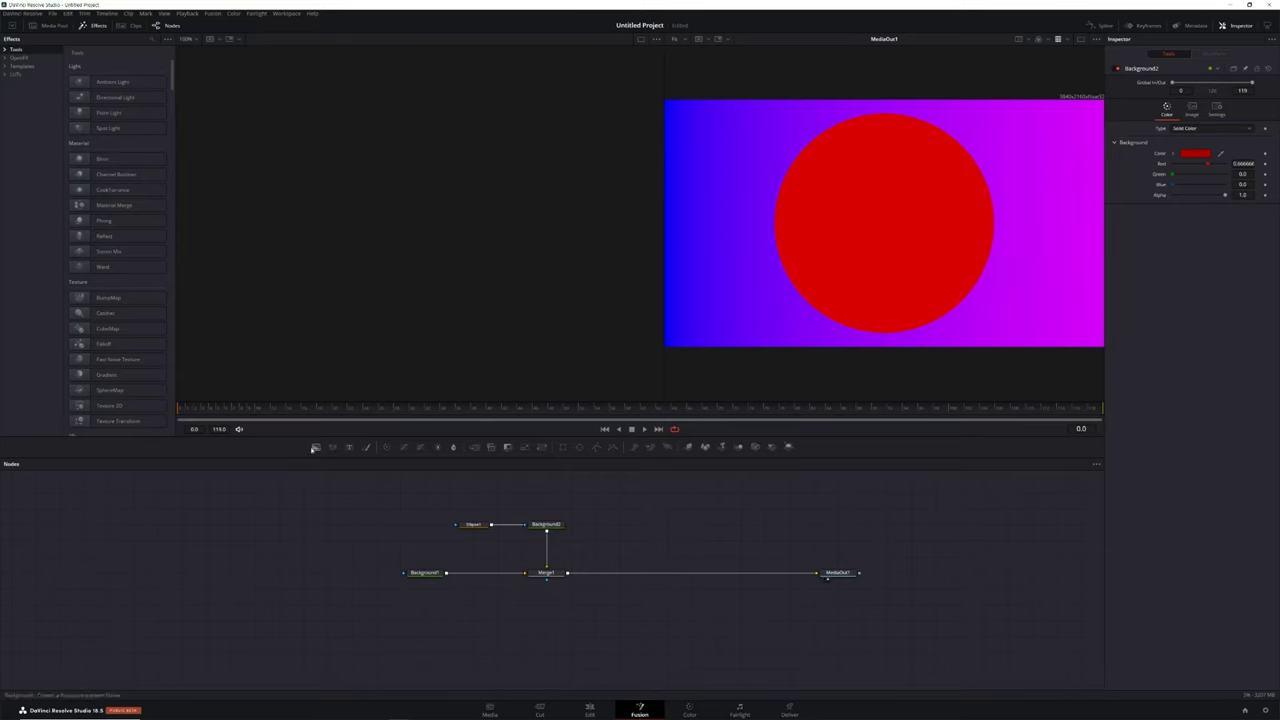
Merge a third Background node over the Merge1 output and mask it with a Polygon triangle drawn inside the circle.
{"action": "left_click_drag", "start_coordinate": [316, 447], "coordinate": [570, 574]}
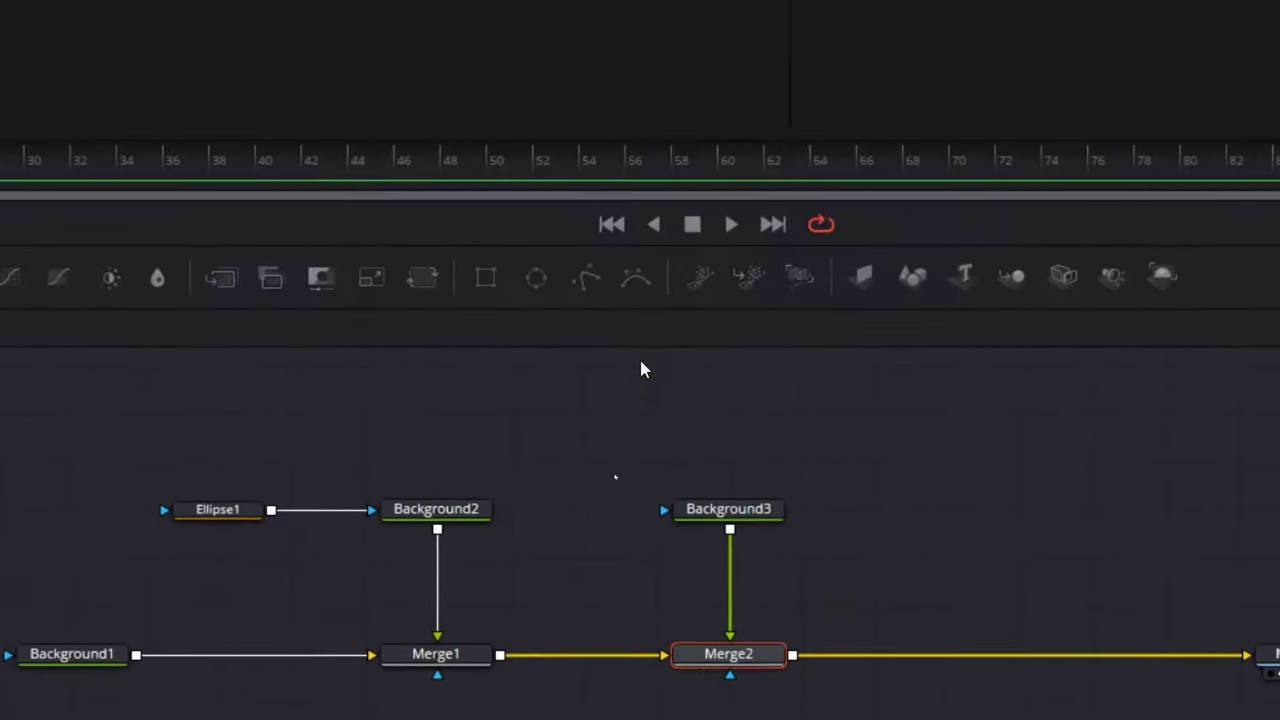
{"action": "left_click", "coordinate": [739, 523]}
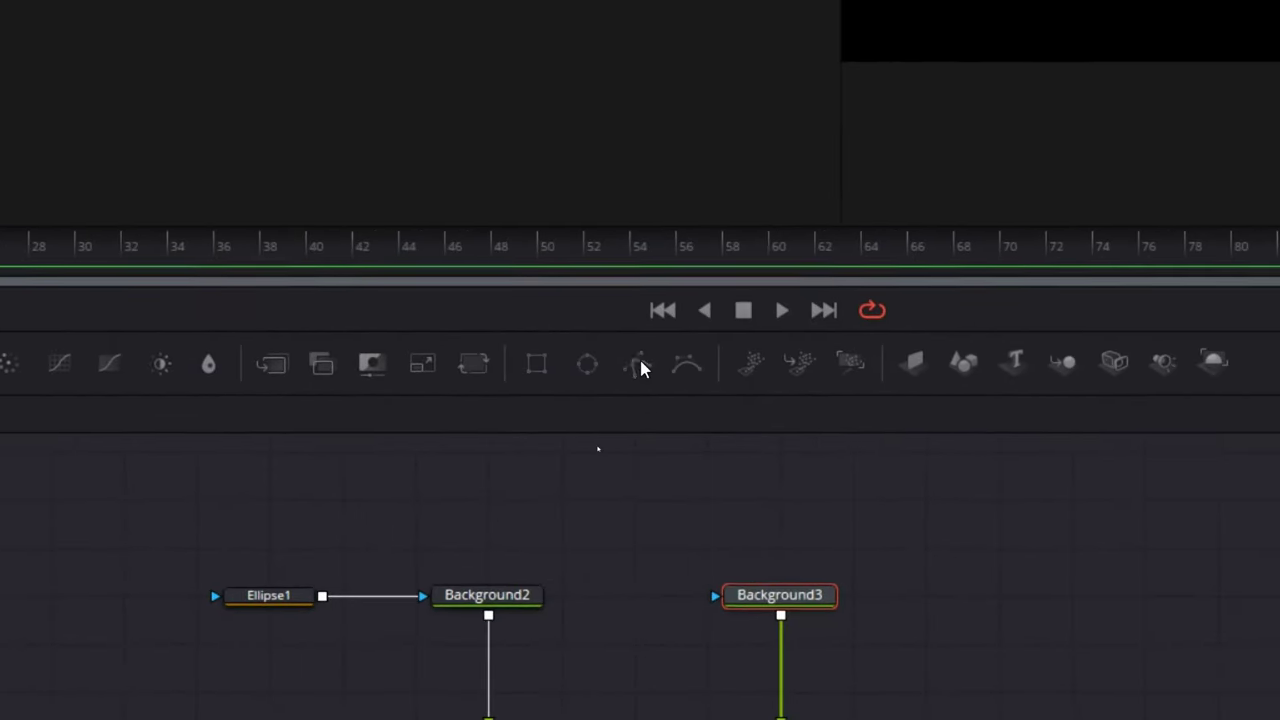
{"action": "left_click", "coordinate": [849, 330]}
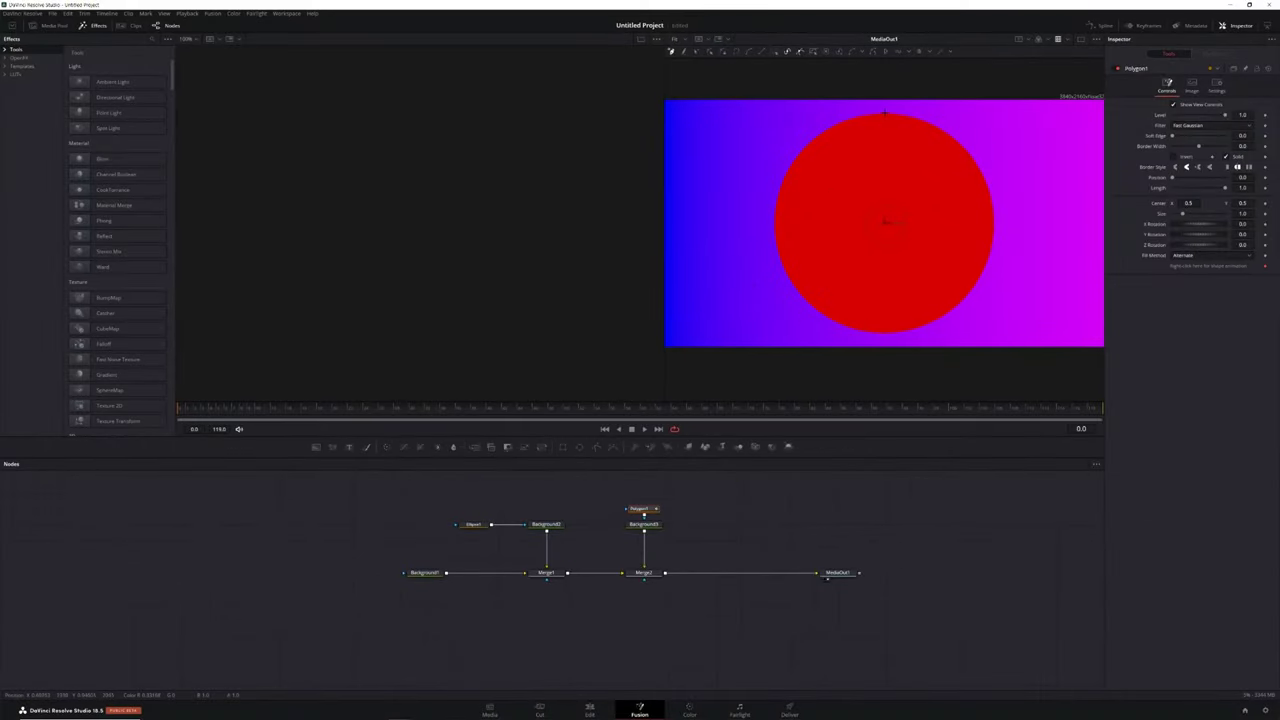
{"action": "left_click", "coordinate": [884, 117]}
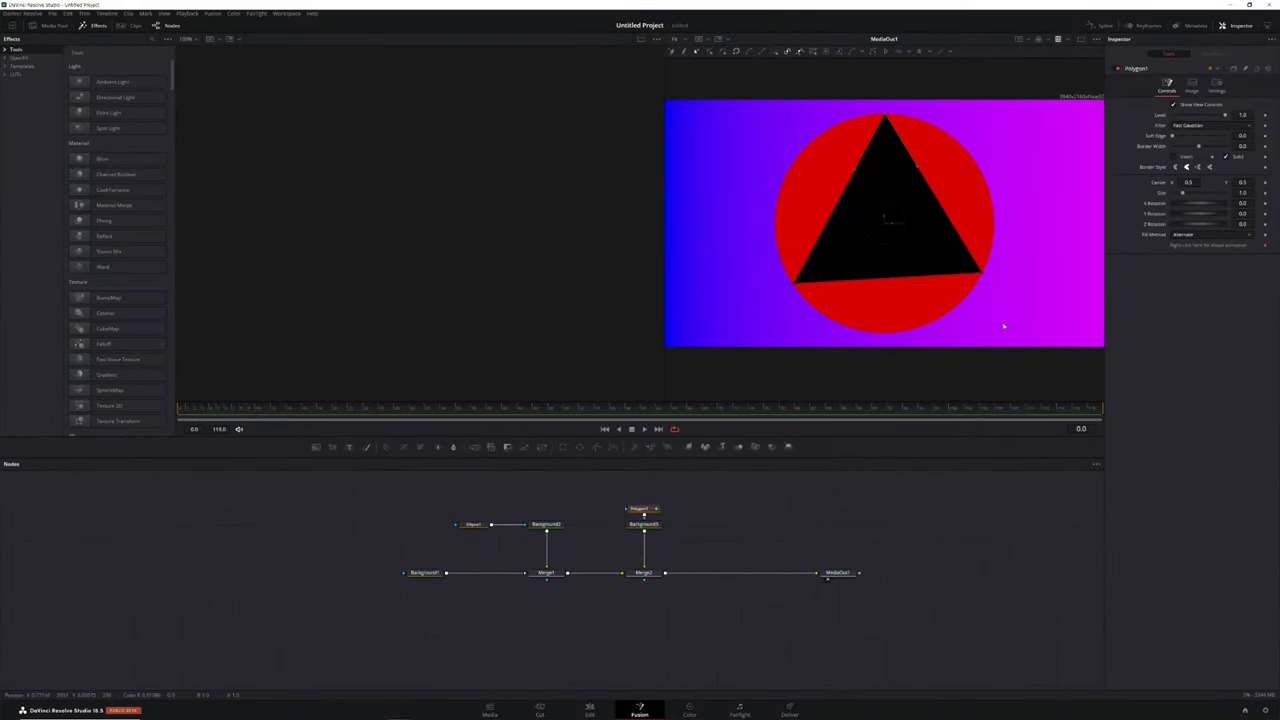
Set the color of the polygon-masked Background3 node to yellow #ffff00.
{"action": "left_click", "coordinate": [643, 524]}
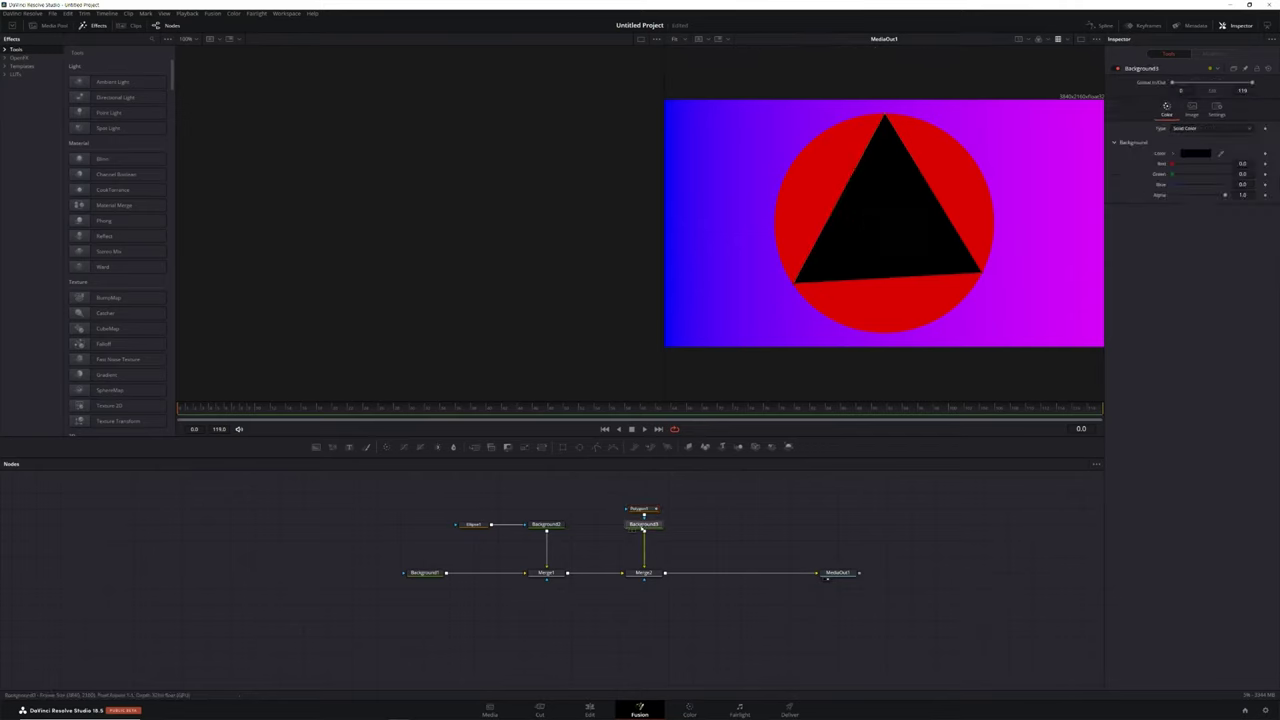
{"action": "left_click", "coordinate": [1187, 152]}
{"action": "left_click", "coordinate": [621, 340]}
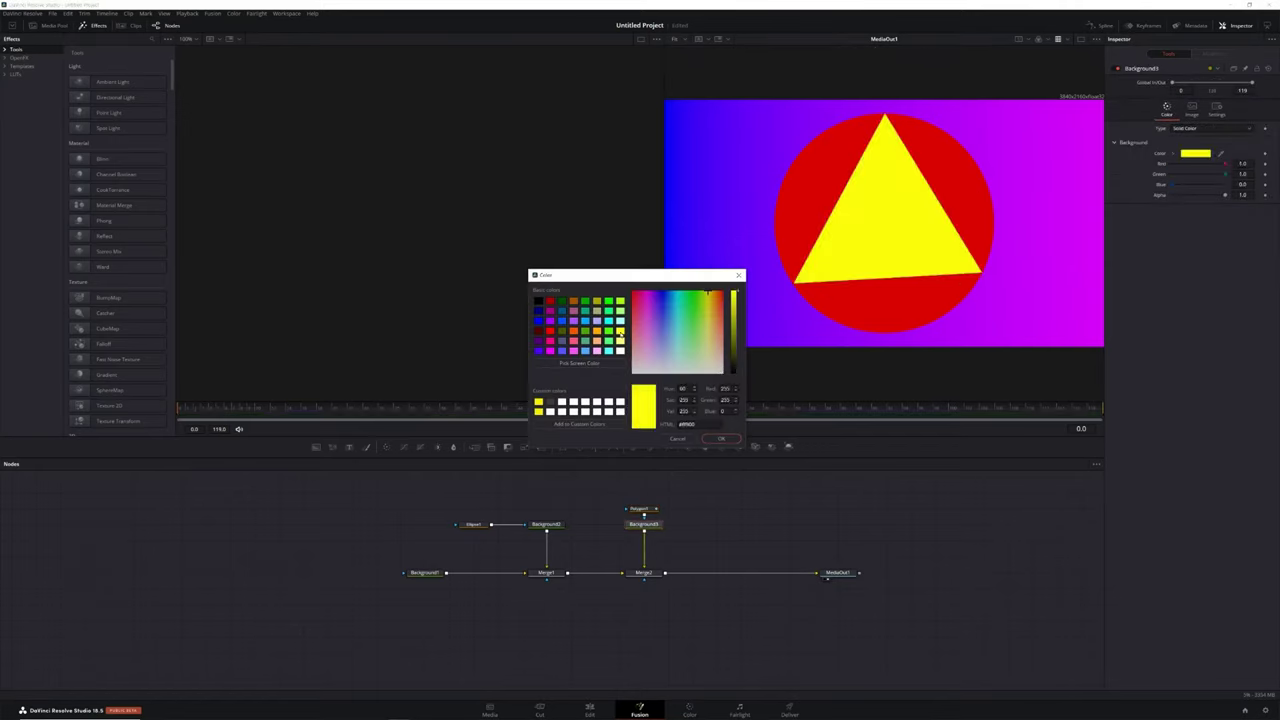
{"action": "left_click", "coordinate": [721, 440]}
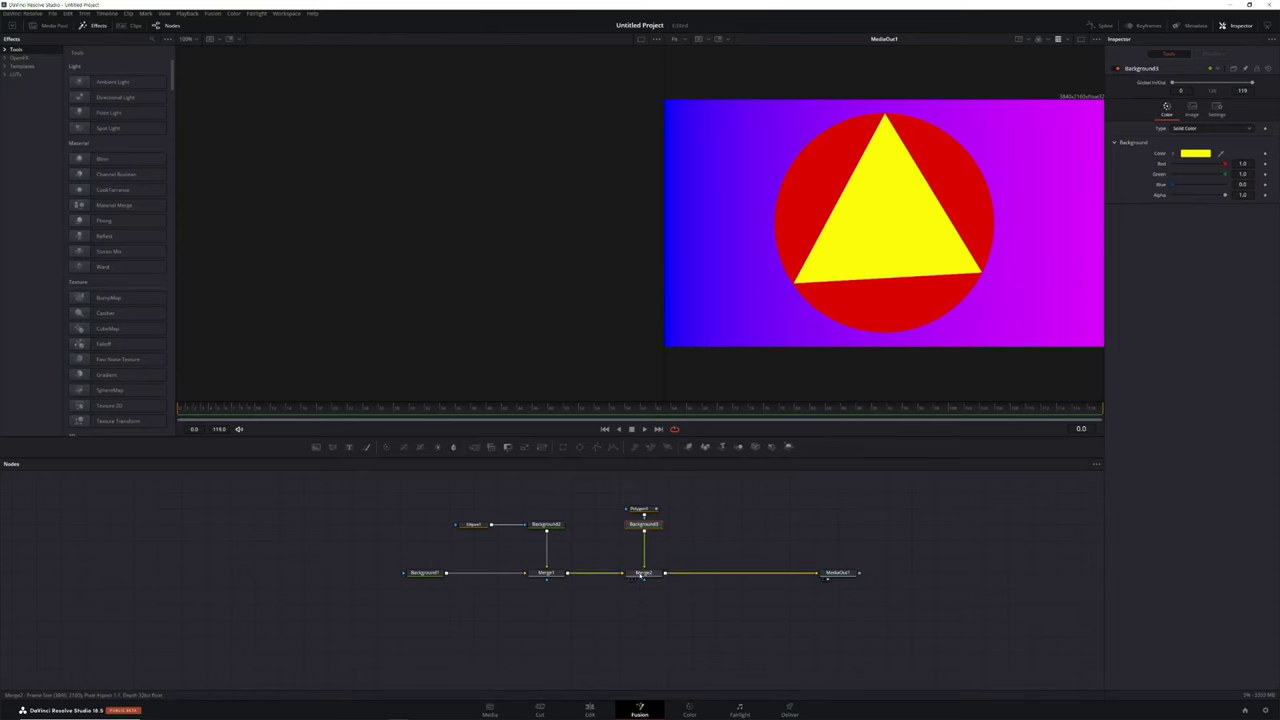
Try lowering the Merge2 node's Alpha Gain to 0.85 and Blend to 0.252, and reset both to 1.0.
{"action": "left_click", "coordinate": [641, 573]}
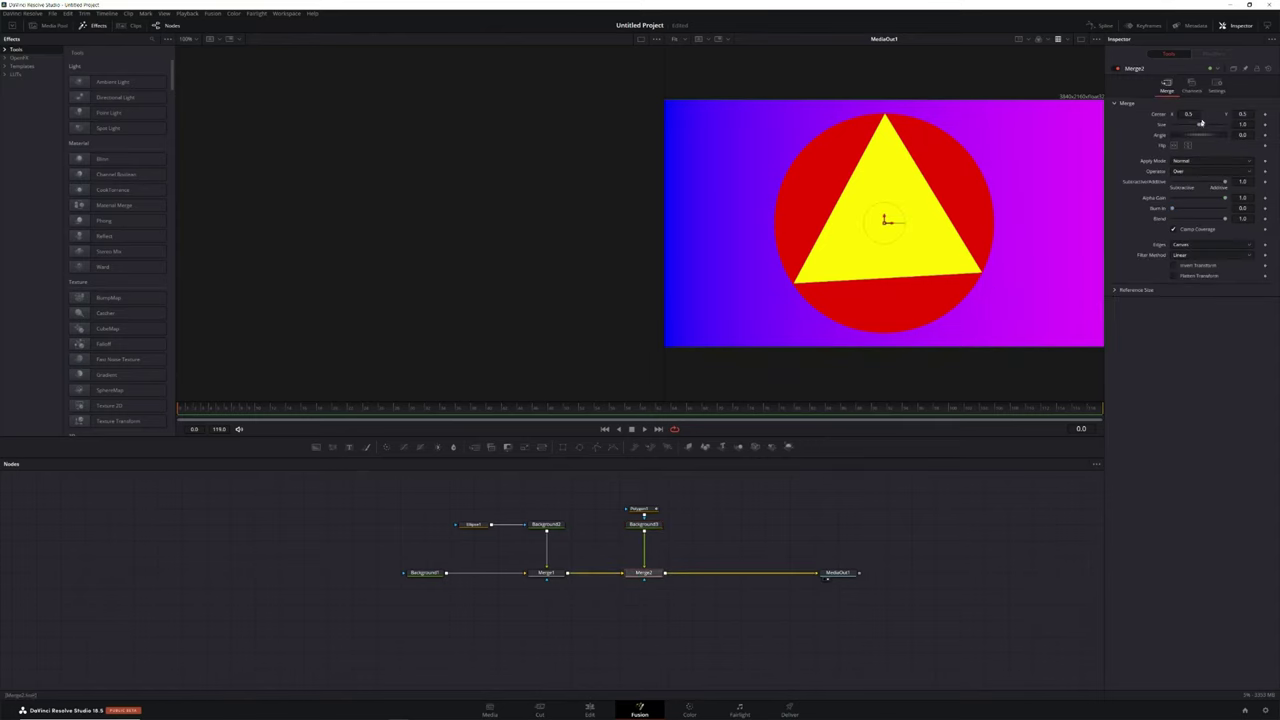
{"action": "left_click_drag", "start_coordinate": [1200, 124], "coordinate": [1200, 127]}
{"action": "left_click_drag", "start_coordinate": [1224, 199], "coordinate": [1185, 219]}
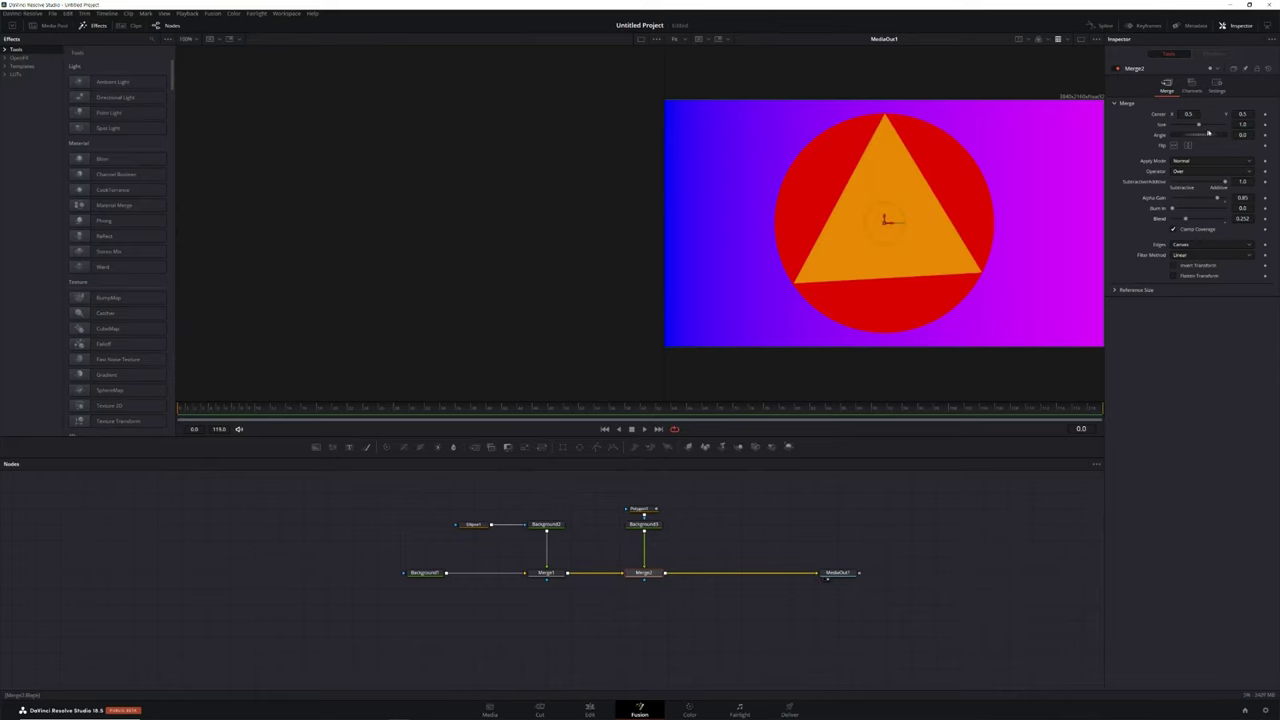
{"action": "double_click", "coordinate": [1219, 212]}
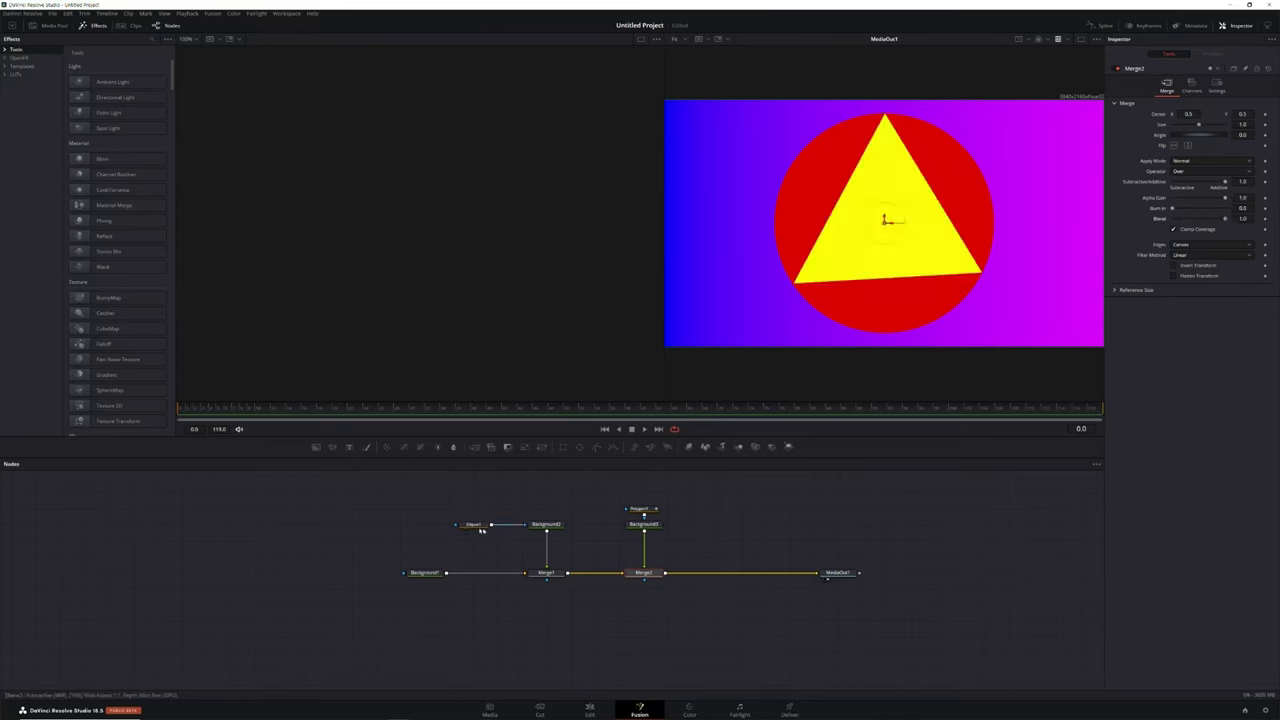
Tidy the node graph by placing Ellipse1 directly above Background2 and moving MediaOut1 farther from Merge2.
{"action": "left_click_drag", "start_coordinate": [472, 526], "coordinate": [551, 489]}
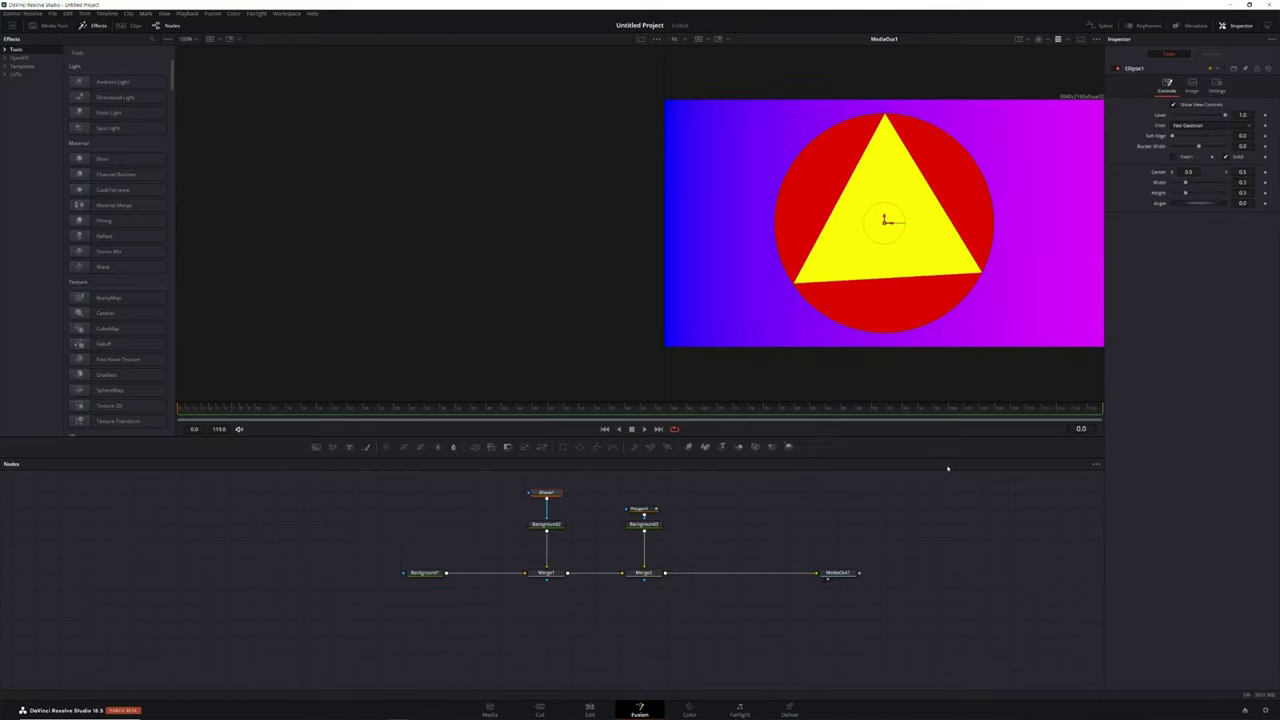
{"action": "left_click", "coordinate": [806, 511]}
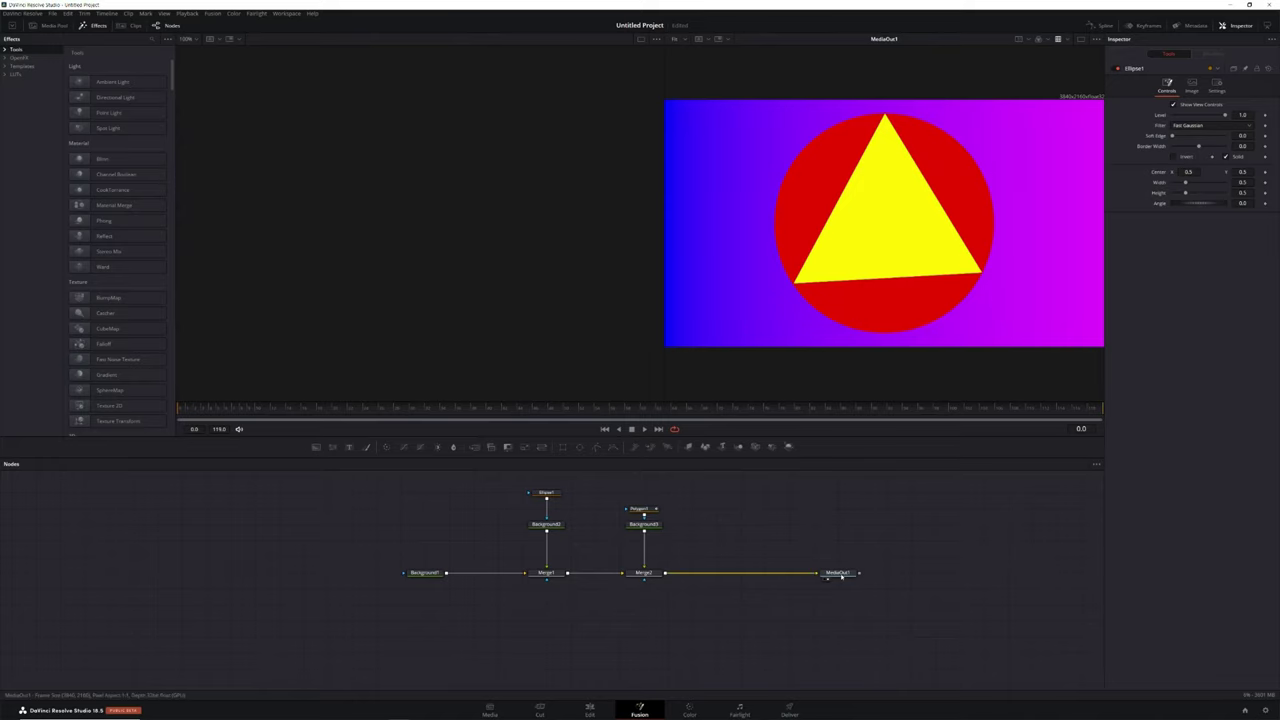
{"action": "left_click_drag", "start_coordinate": [840, 573], "coordinate": [912, 573]}
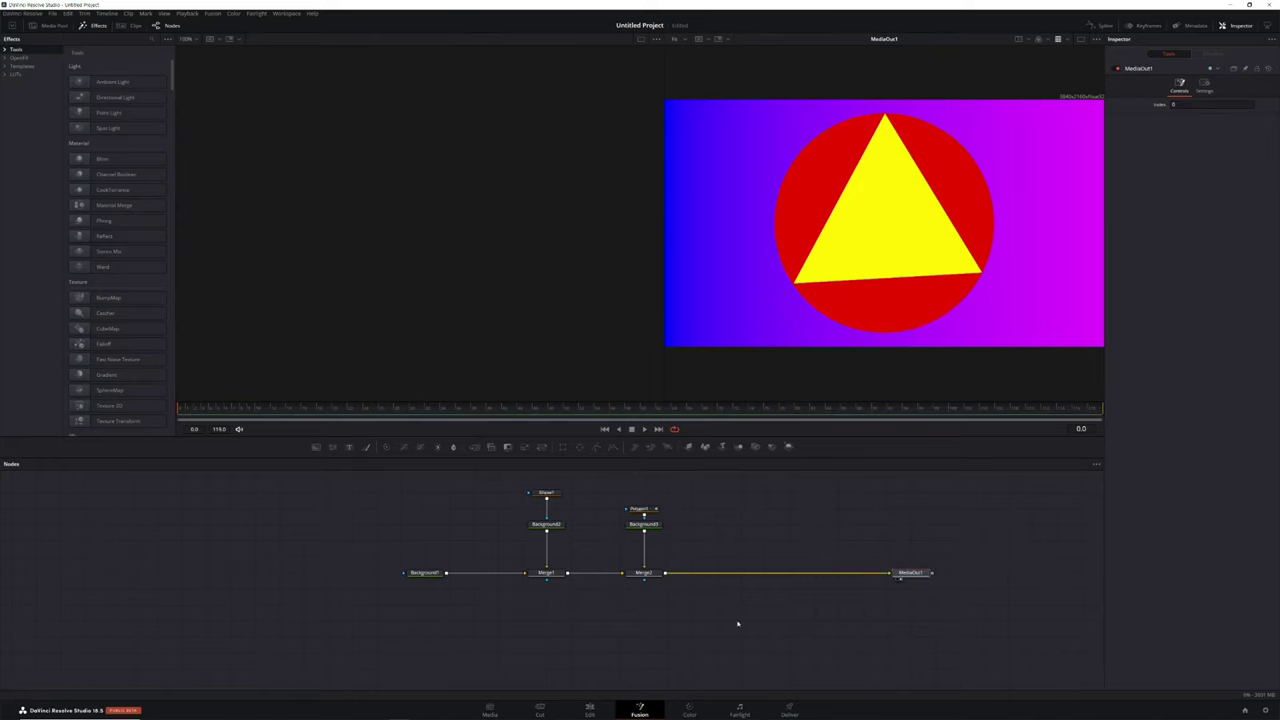
Delete the Merge1 and Merge2 nodes together, leaving Background1 feeding MediaOut1.
{"action": "left_click", "coordinate": [424, 572]}
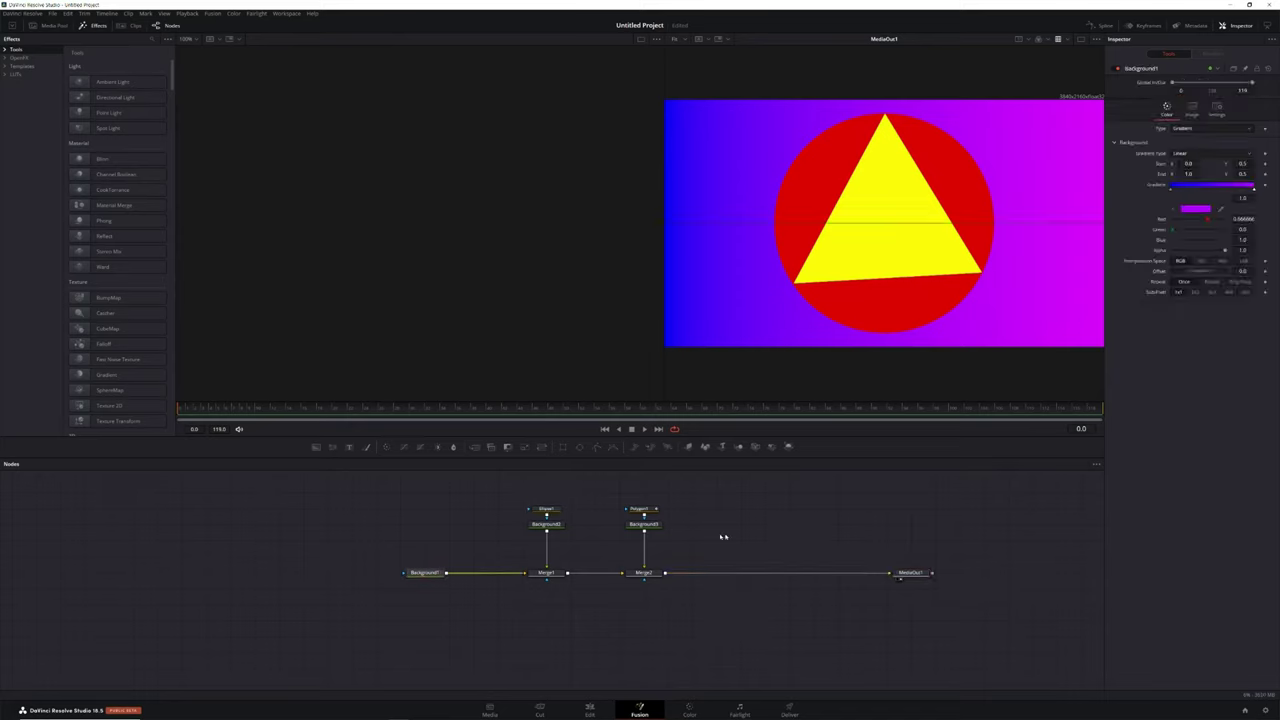
{"action": "scroll", "coordinate": [679, 531], "scroll_direction": "up", "scroll_amount": 2}
{"action": "scroll", "coordinate": [692, 531], "scroll_direction": "down", "scroll_amount": 1}
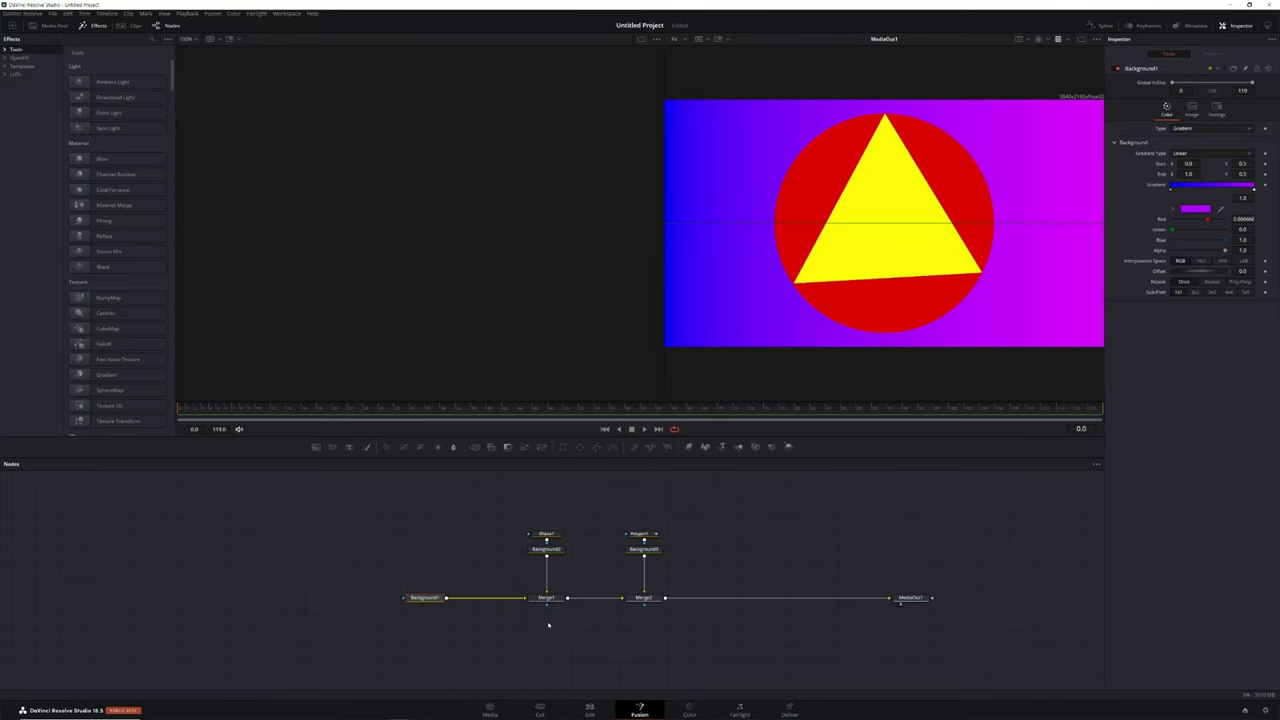
{"action": "left_click_drag", "start_coordinate": [548, 625], "coordinate": [654, 596]}
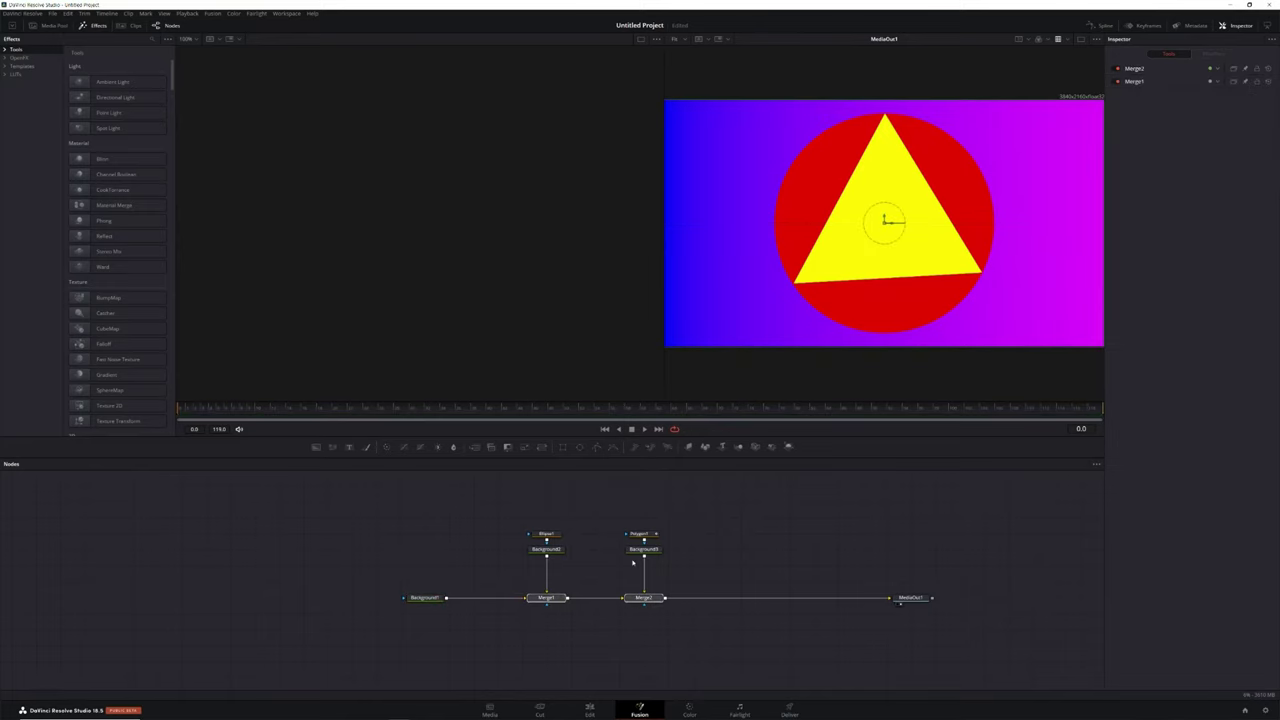
{"action": "key", "text": "Delete"}
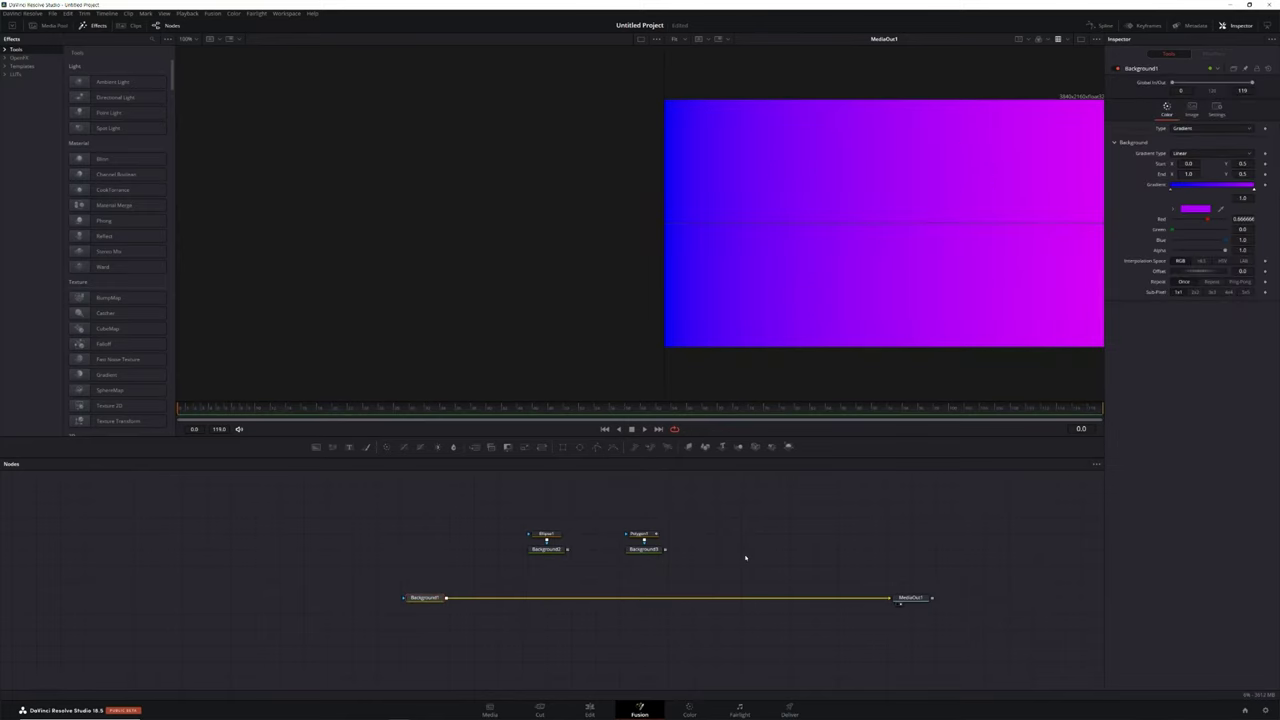
Insert a MultiMerge node after Background1 and place it below the Background2 node.
{"action": "key", "text": "shift+space"}
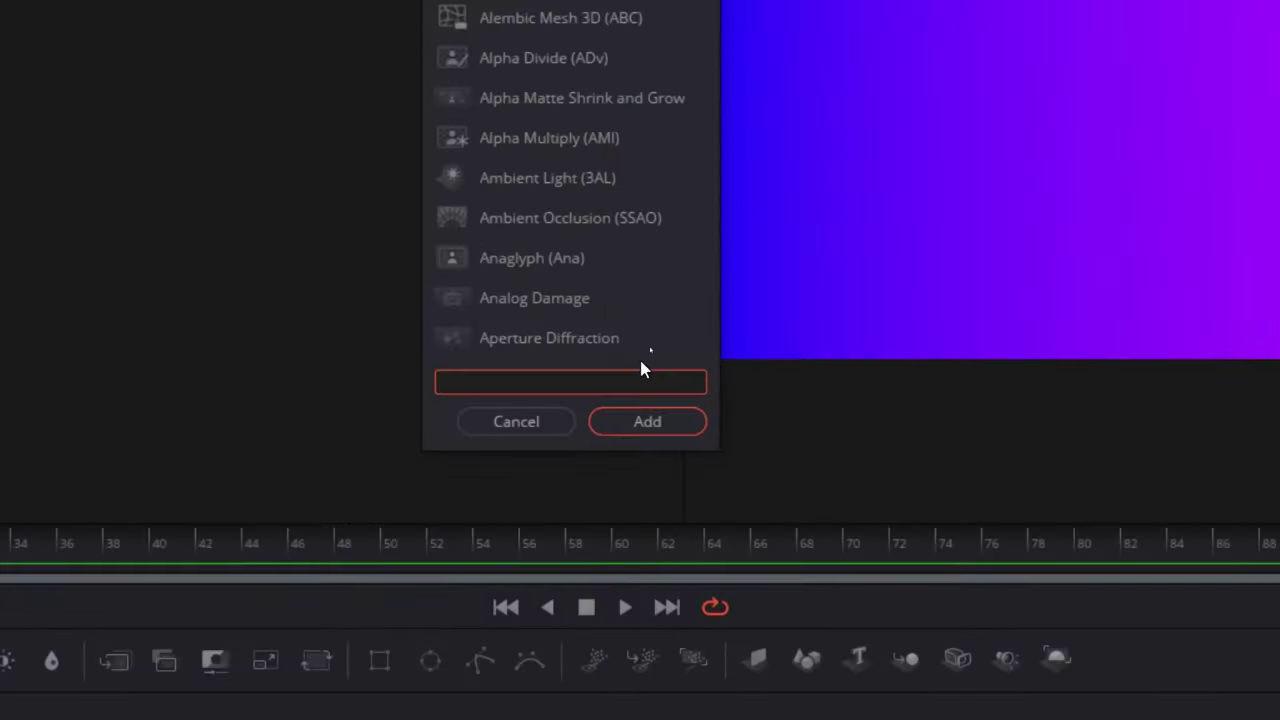
{"action": "type", "text": "mu"}
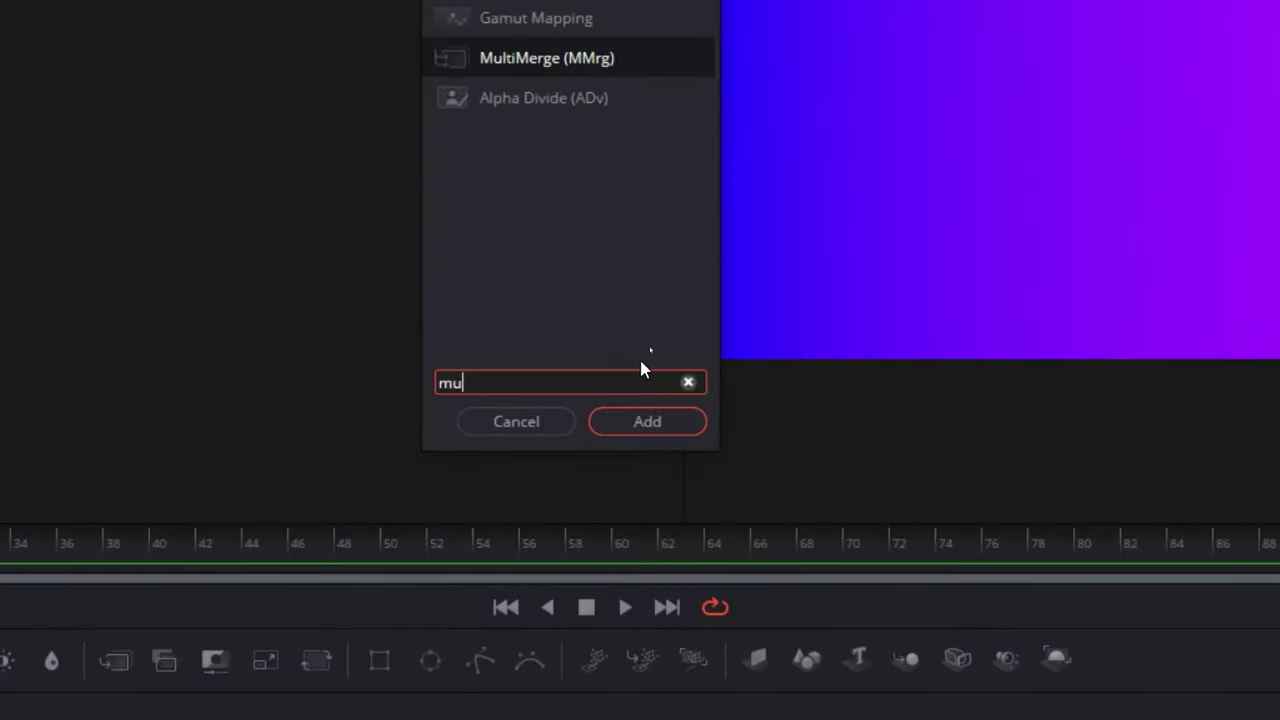
{"action": "type", "text": "lti"}
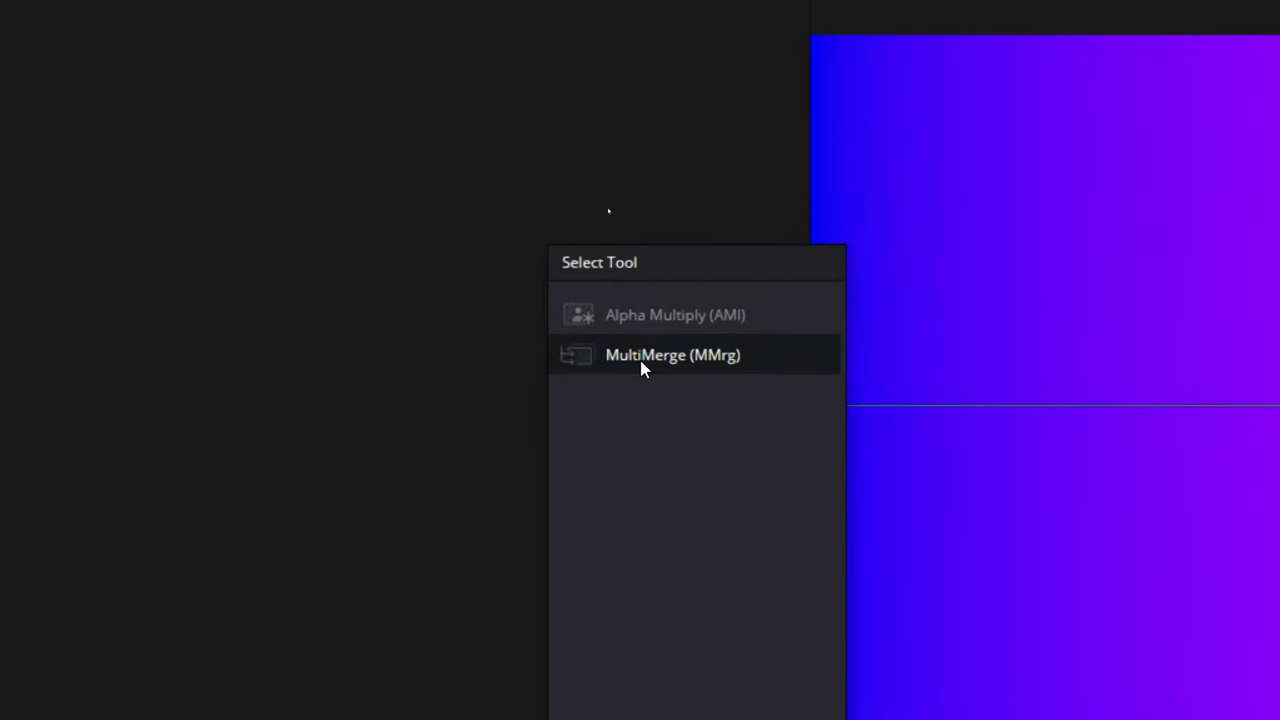
{"action": "left_click", "coordinate": [641, 363]}
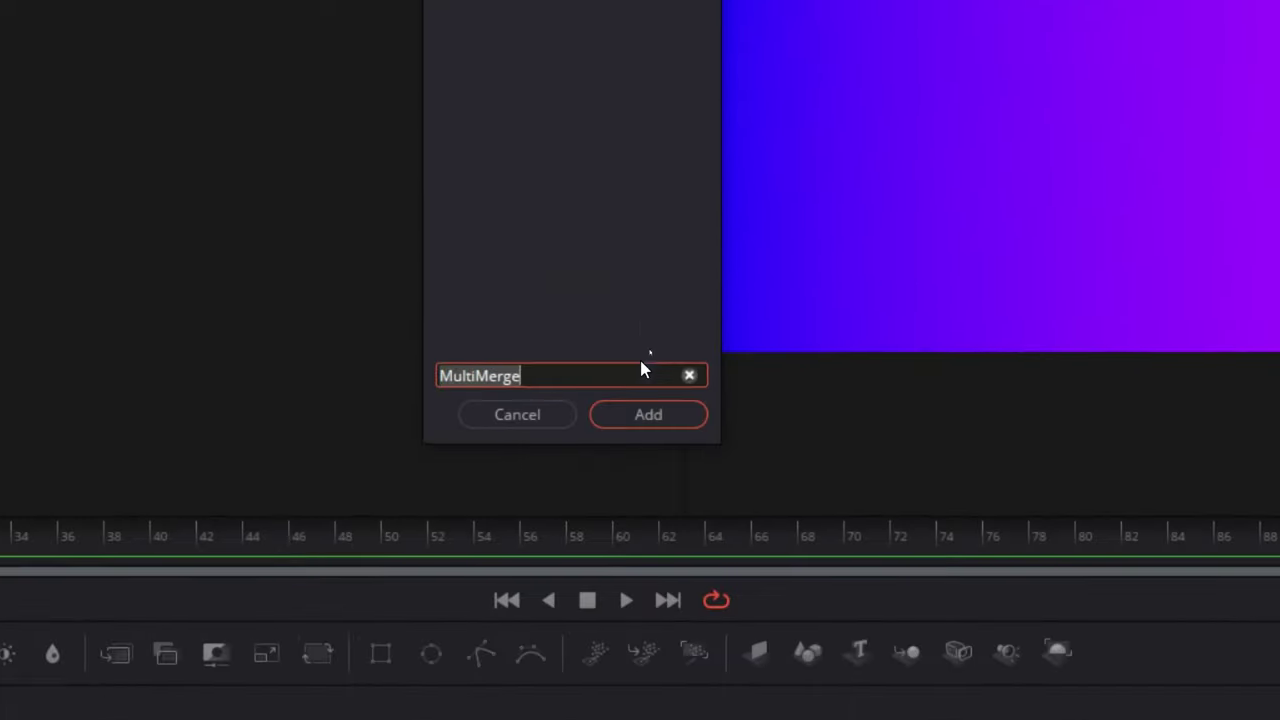
{"action": "left_click", "coordinate": [640, 360]}
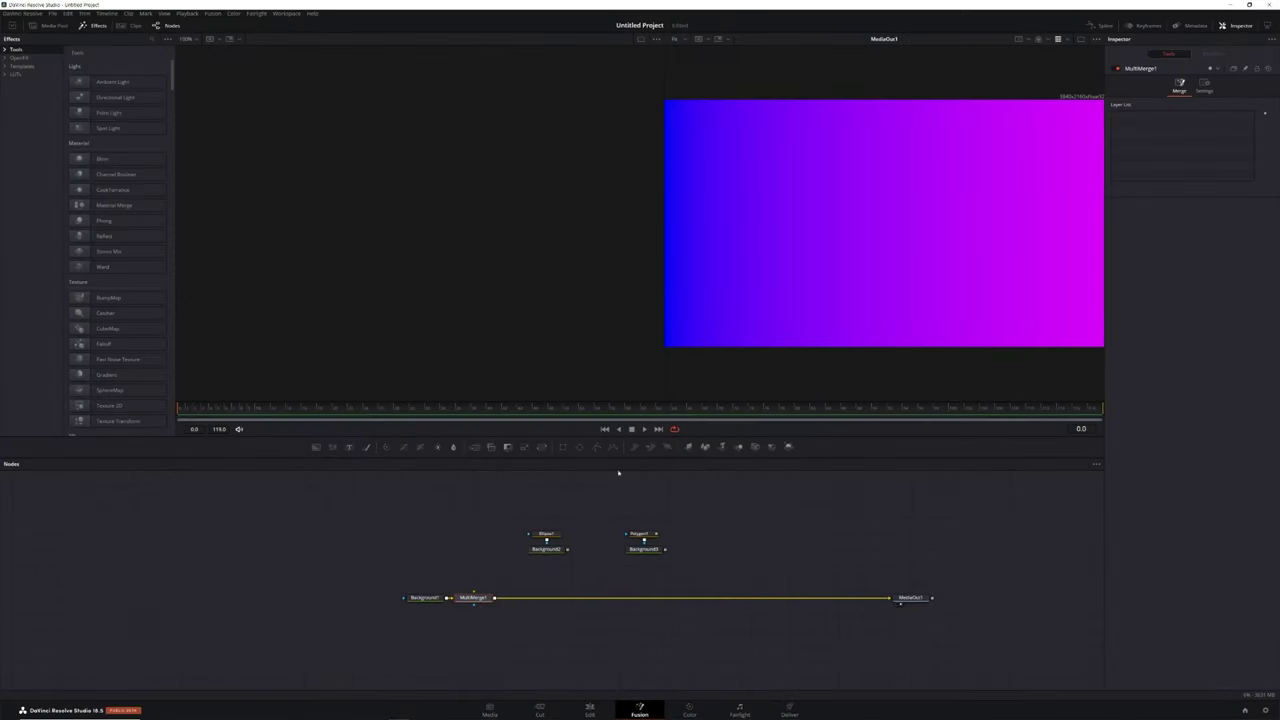
{"action": "left_click_drag", "start_coordinate": [472, 597], "coordinate": [592, 598]}
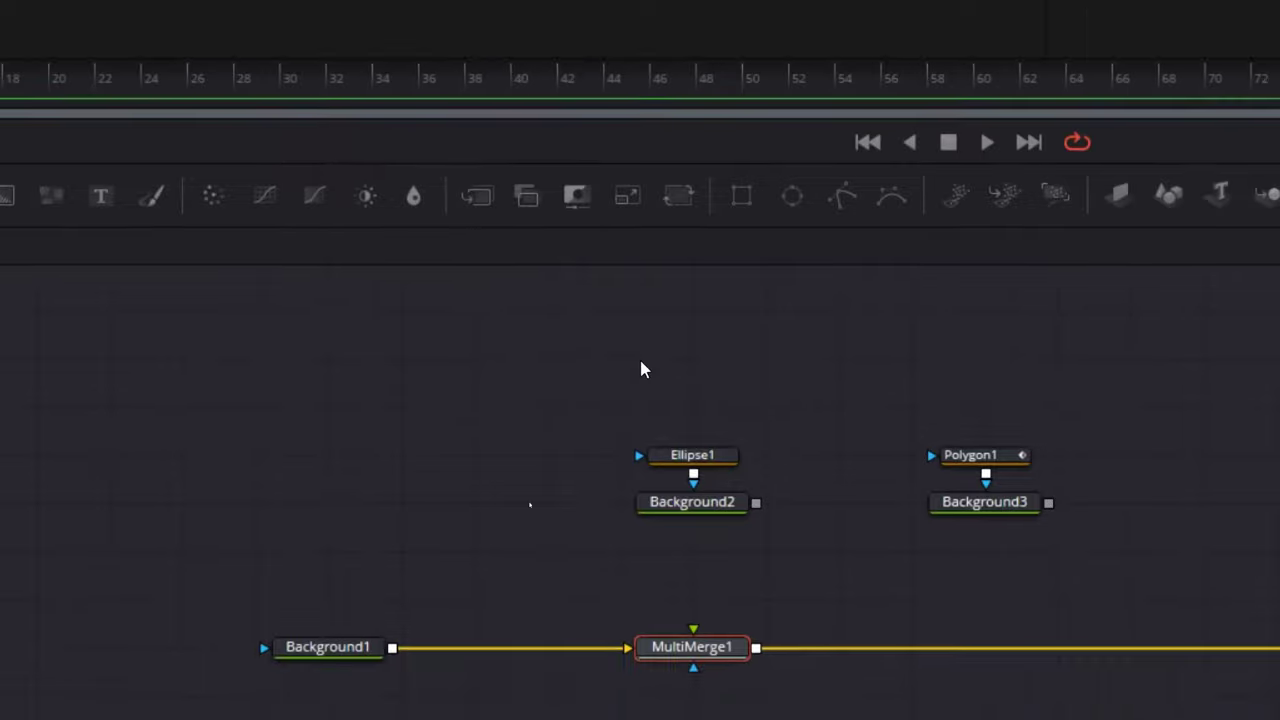
Connect Background2 and Background3 with their masks to MultiMerge1 as separate layers and arrange them side by side above it.
{"action": "left_click_drag", "start_coordinate": [641, 362], "coordinate": [746, 522]}
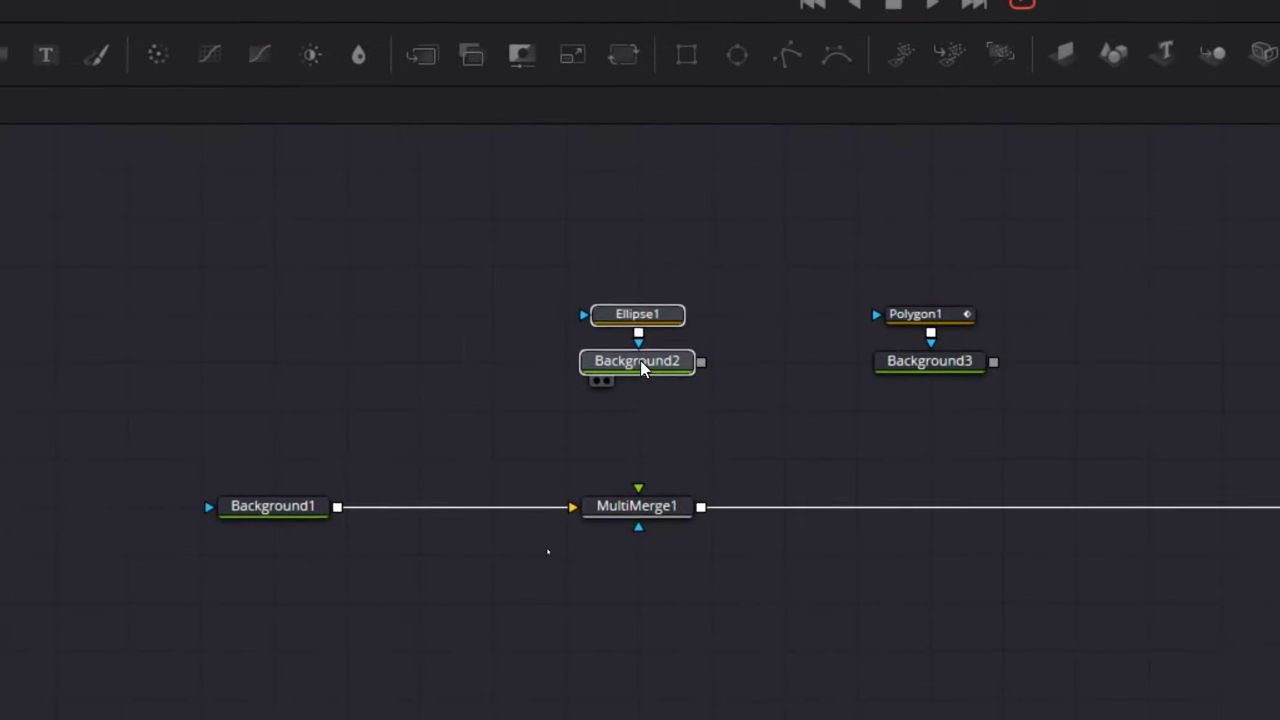
{"action": "left_click_drag", "start_coordinate": [640, 366], "coordinate": [493, 365]}
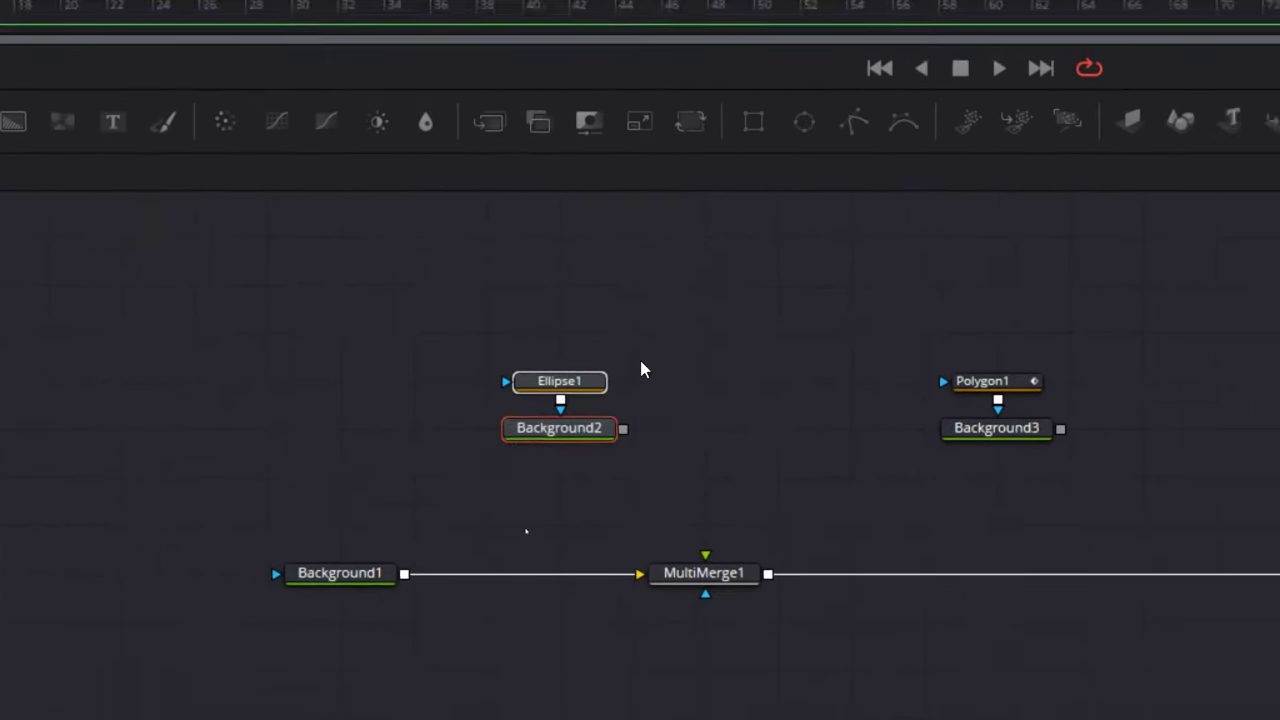
{"action": "left_click_drag", "start_coordinate": [697, 394], "coordinate": [774, 545]}
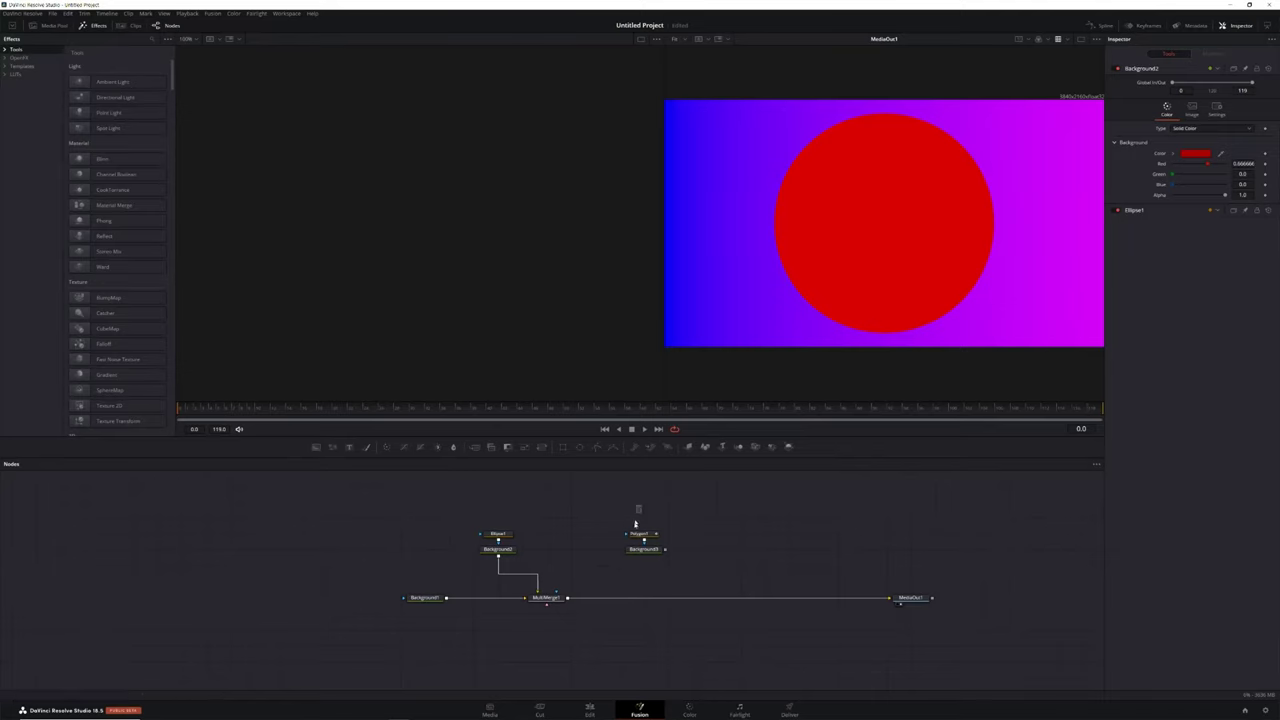
{"action": "left_click_drag", "start_coordinate": [640, 511], "coordinate": [548, 597]}
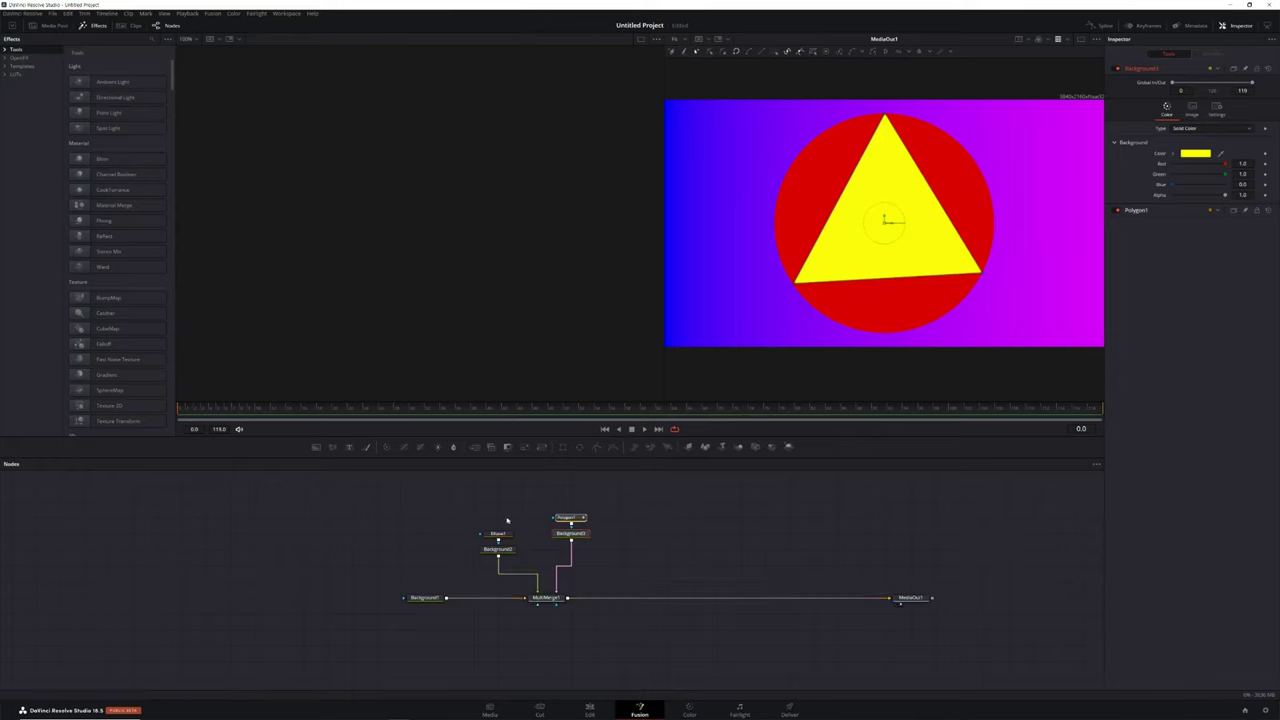
{"action": "left_click_drag", "start_coordinate": [477, 515], "coordinate": [535, 537]}
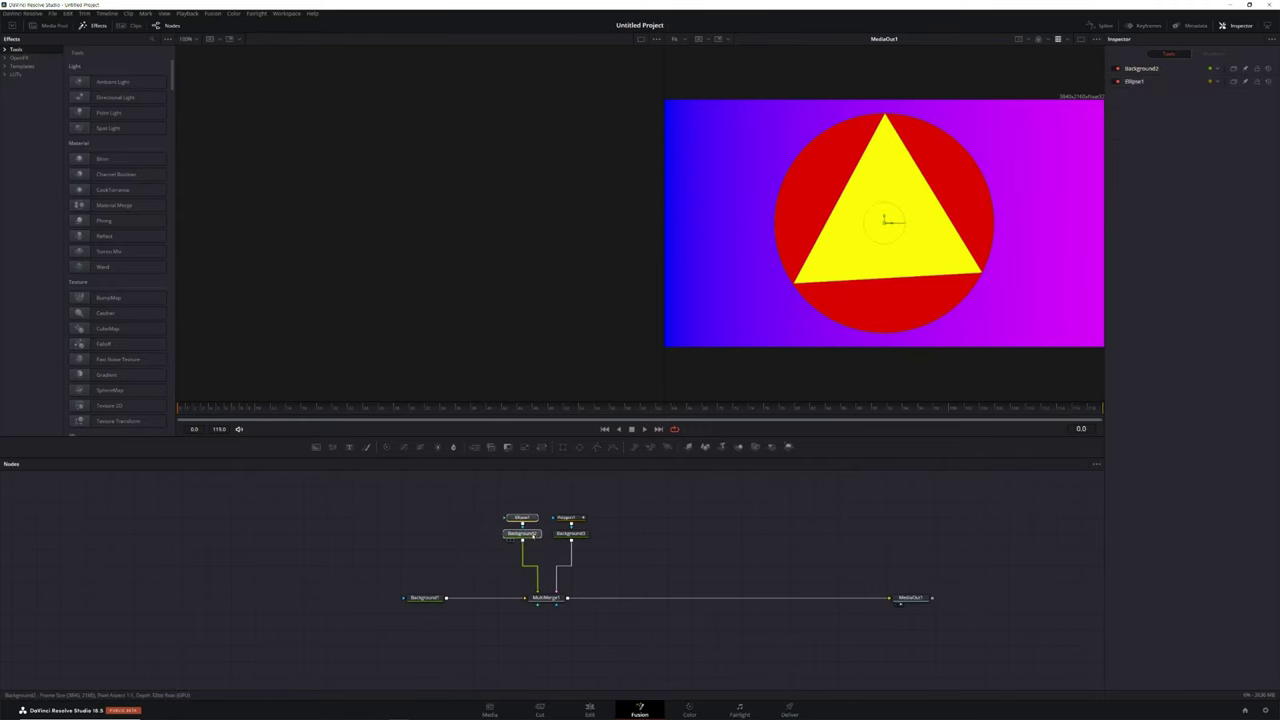
{"action": "left_click", "coordinate": [535, 535]}
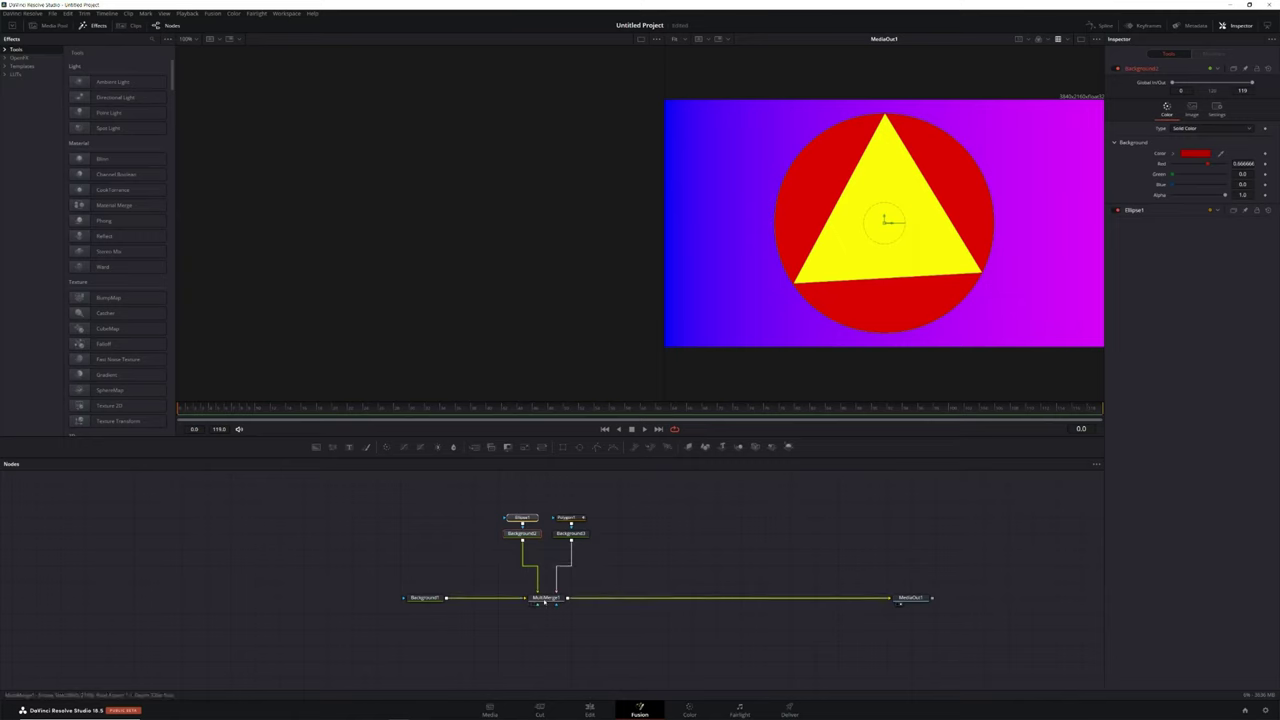
Rename Layer 2 of the MultiMerge1 node as Triangle.
{"action": "mouse_move", "coordinate": [545, 603]}
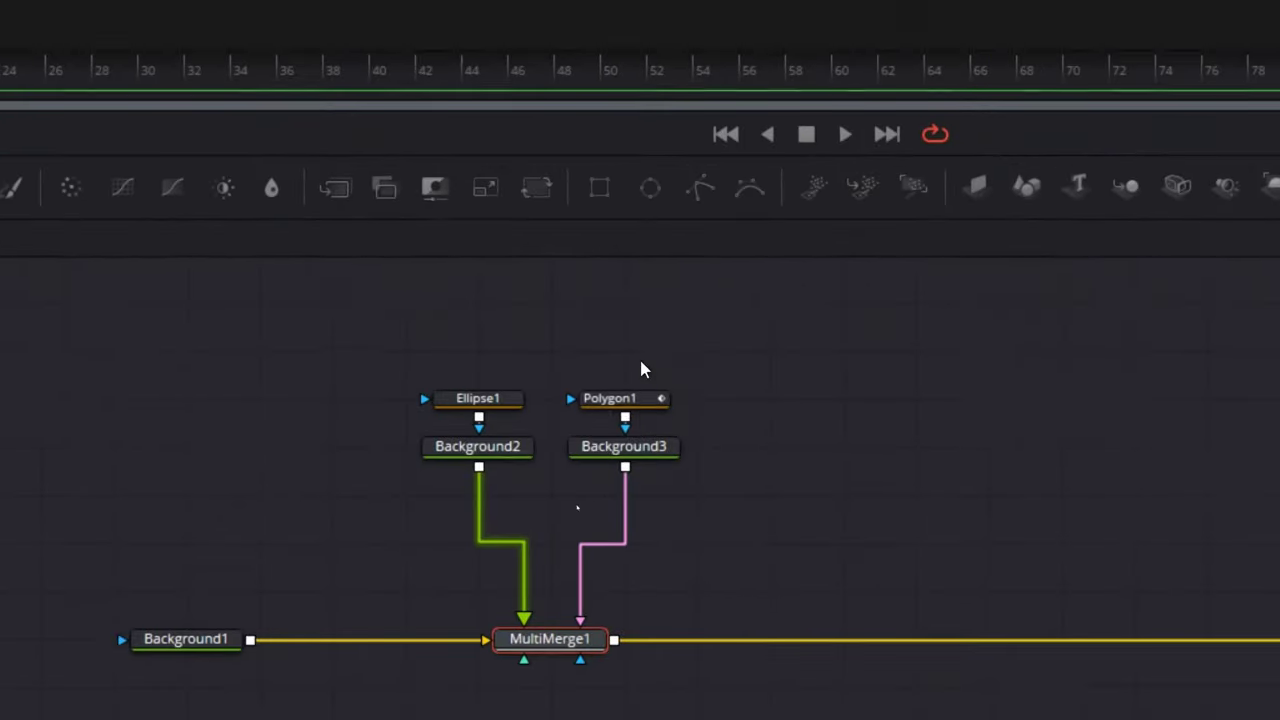
{"action": "mouse_move", "coordinate": [641, 362]}
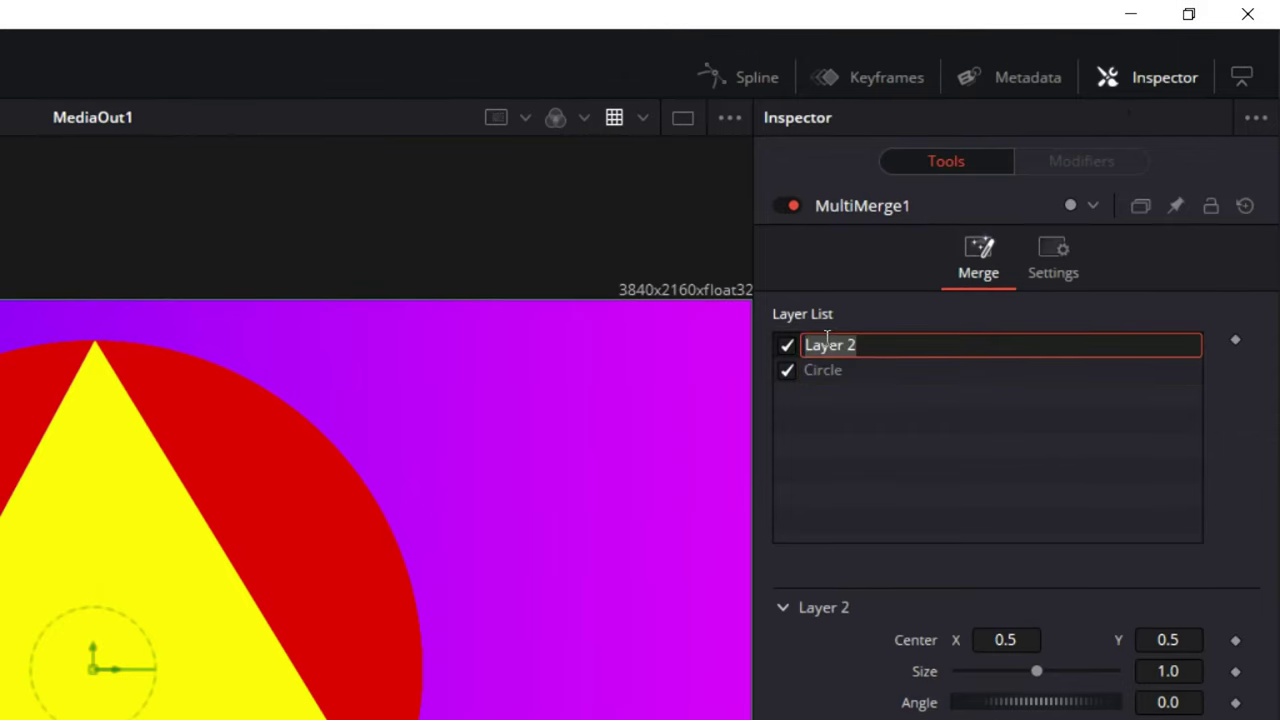
{"action": "type", "text": "riangle"}
{"action": "key", "text": "Return"}
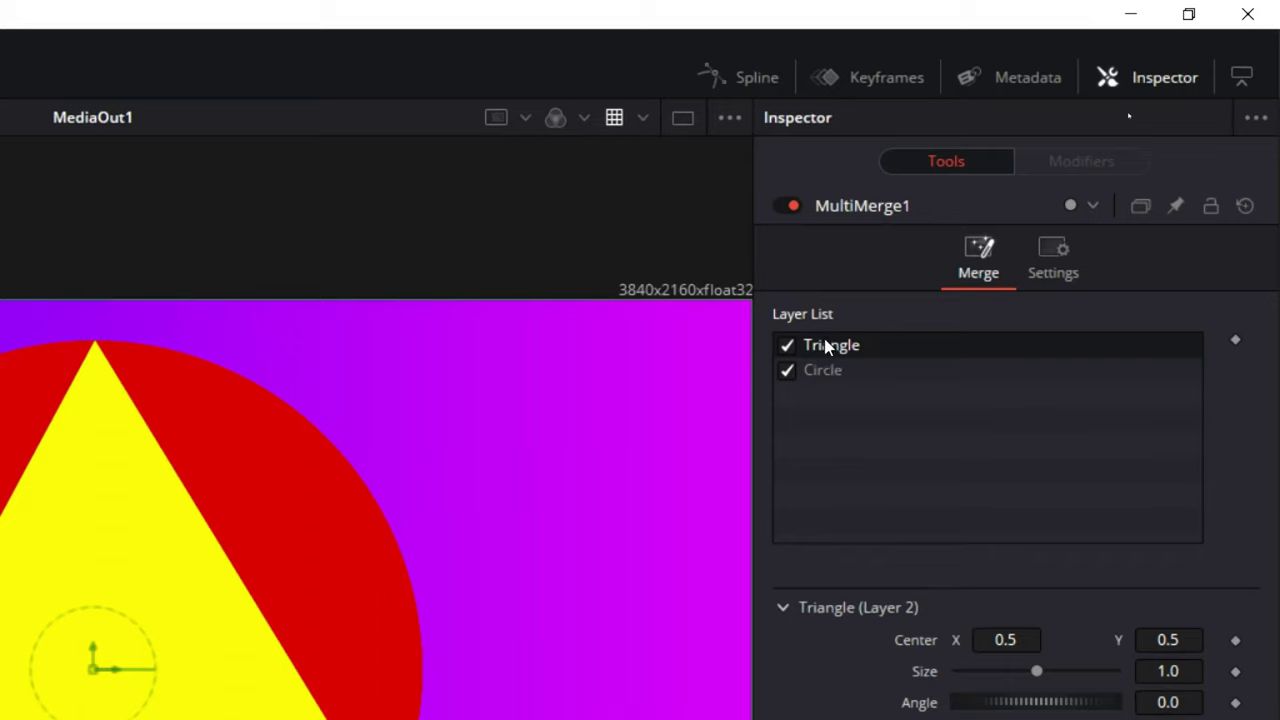
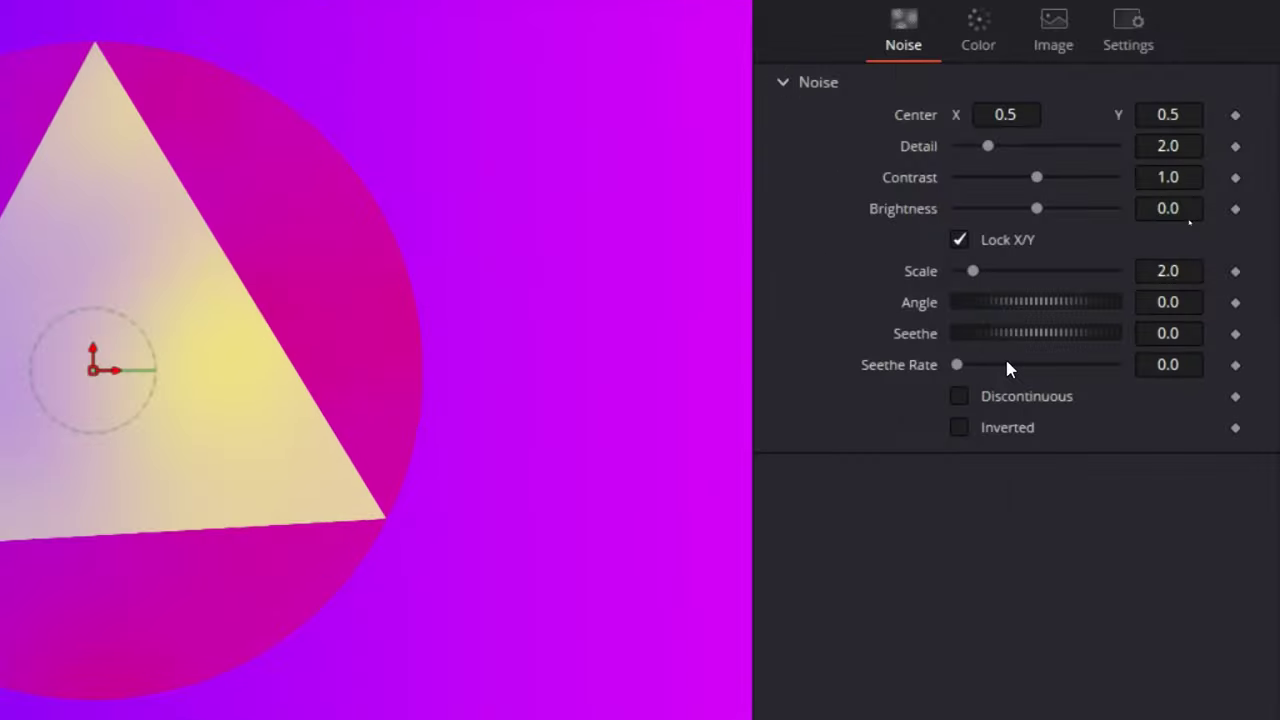
Set the FastNoise1 node's Seethe Rate to 0.378, play back the animation and return to the start.
{"action": "left_click_drag", "start_coordinate": [956, 364], "coordinate": [1014, 363]}
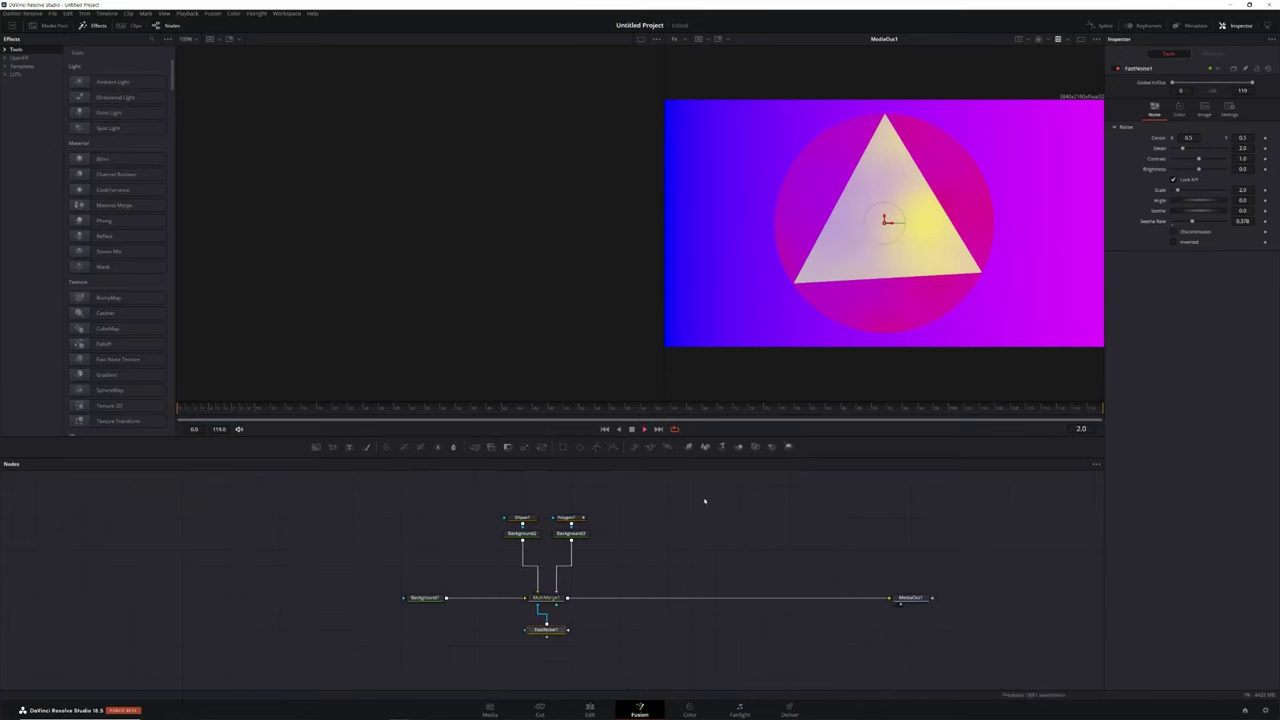
{"action": "key", "text": "space"}
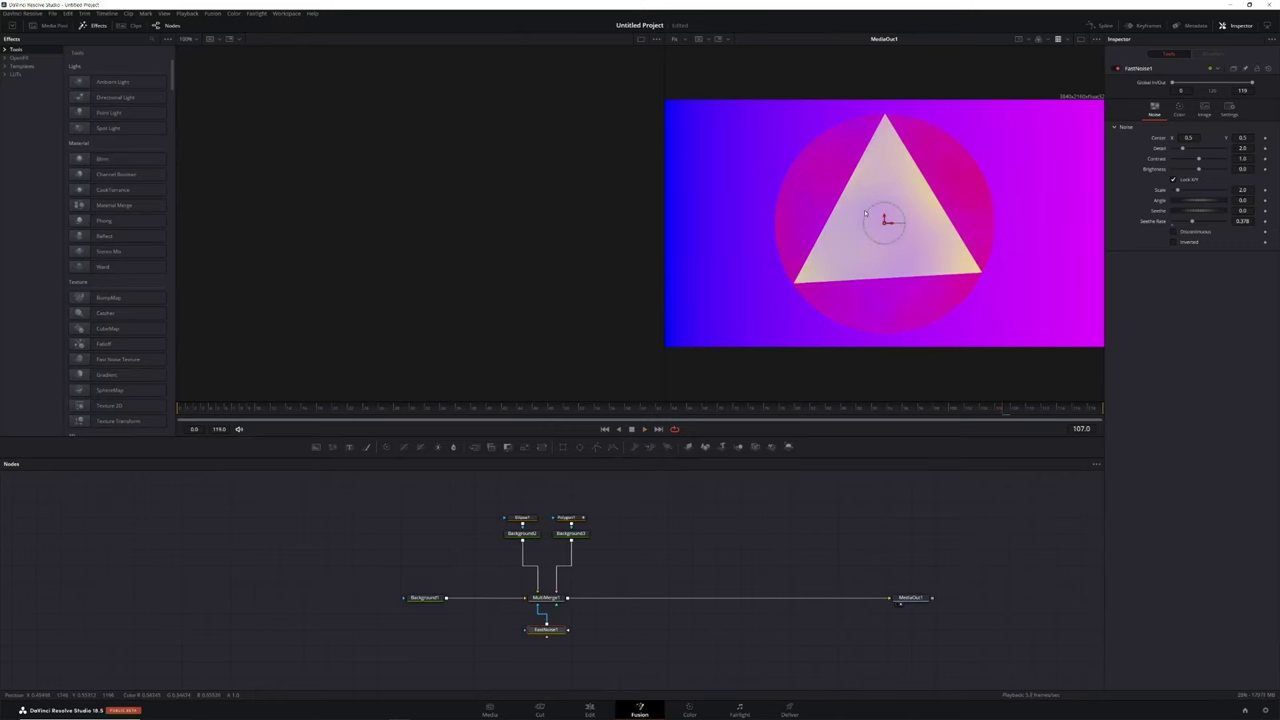
{"action": "left_click", "coordinate": [191, 407]}
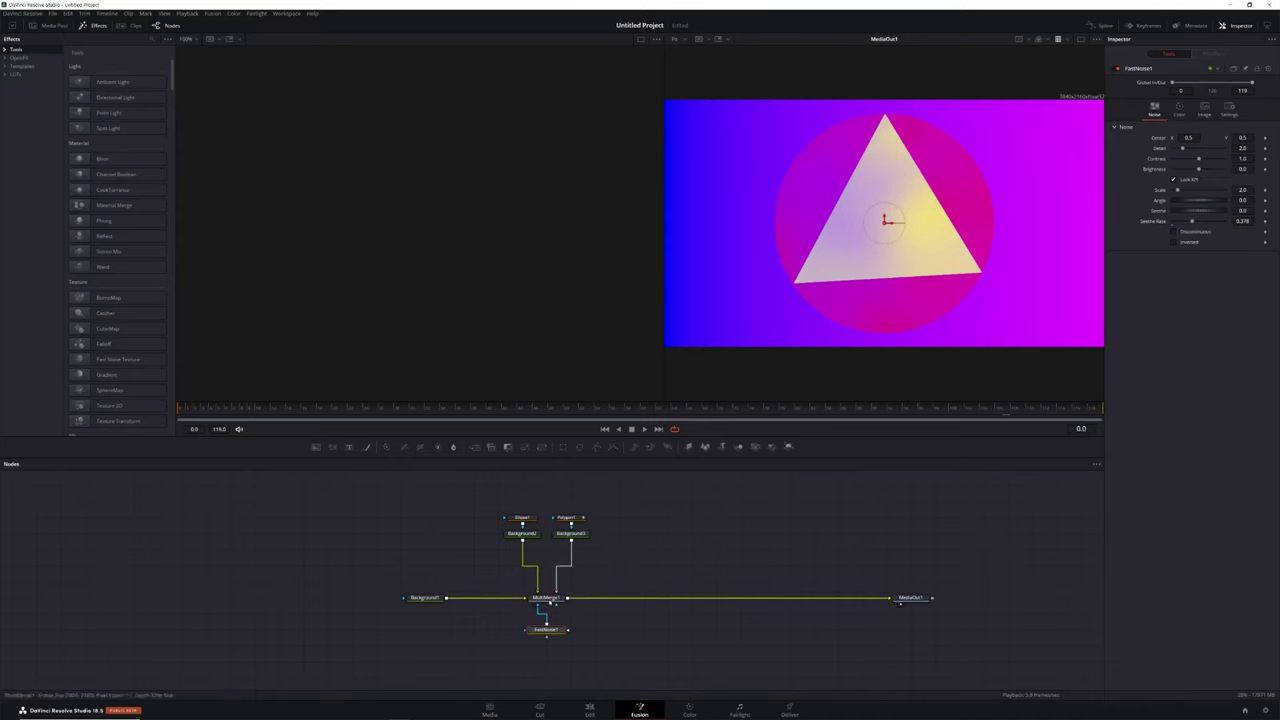
Add a Glow node after MultiMerge1 and space Glow1 and MediaOut1 farther apart along the chain.
{"action": "left_click", "coordinate": [552, 603]}
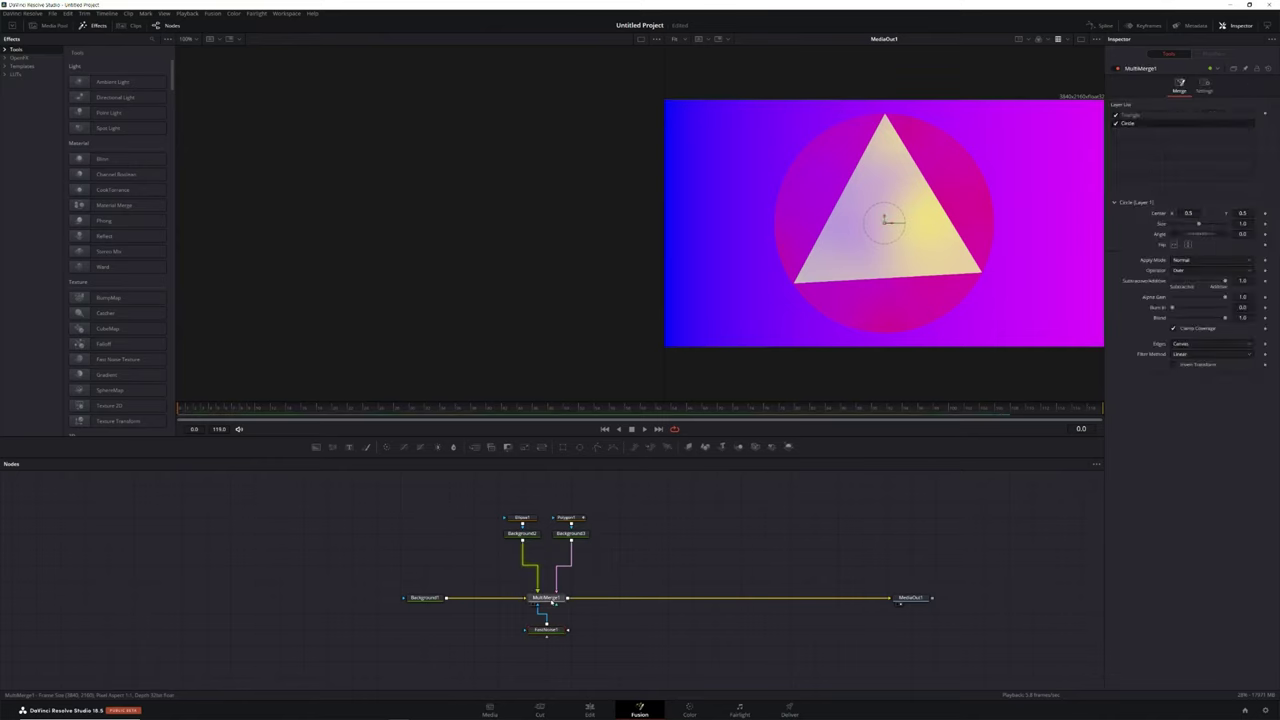
{"action": "key", "text": "shift+space"}
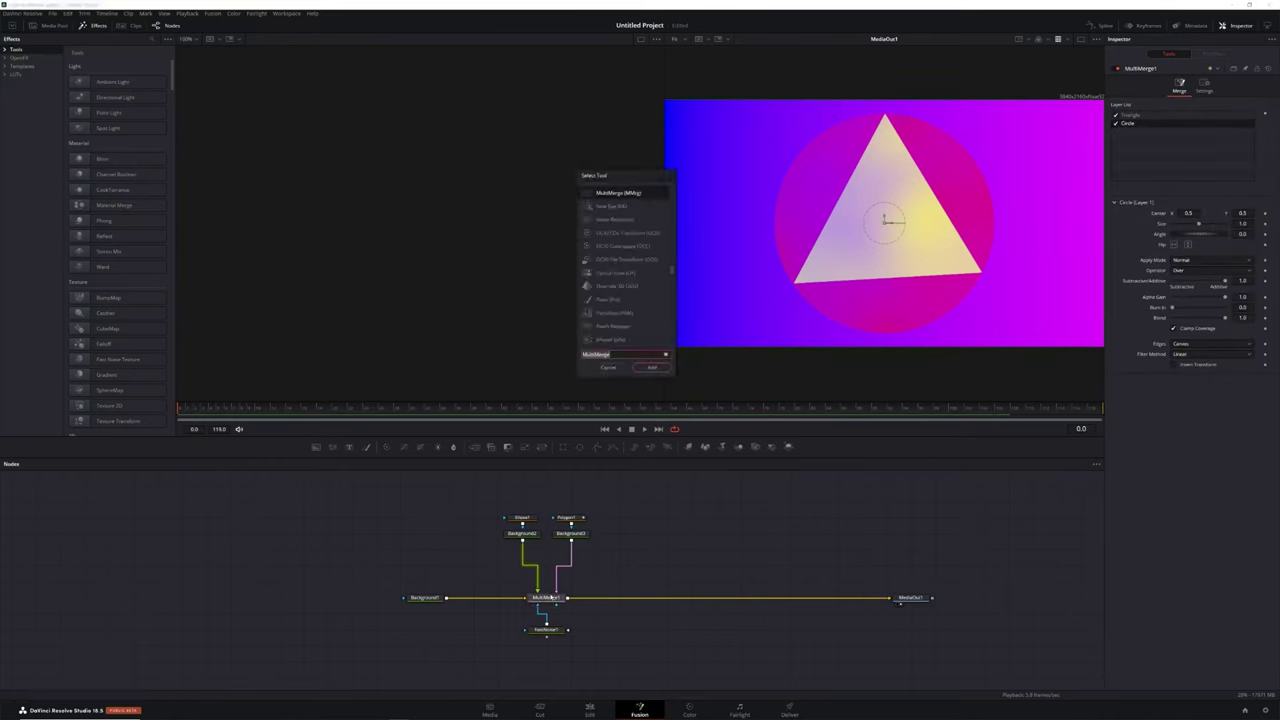
{"action": "type", "text": "glow"}
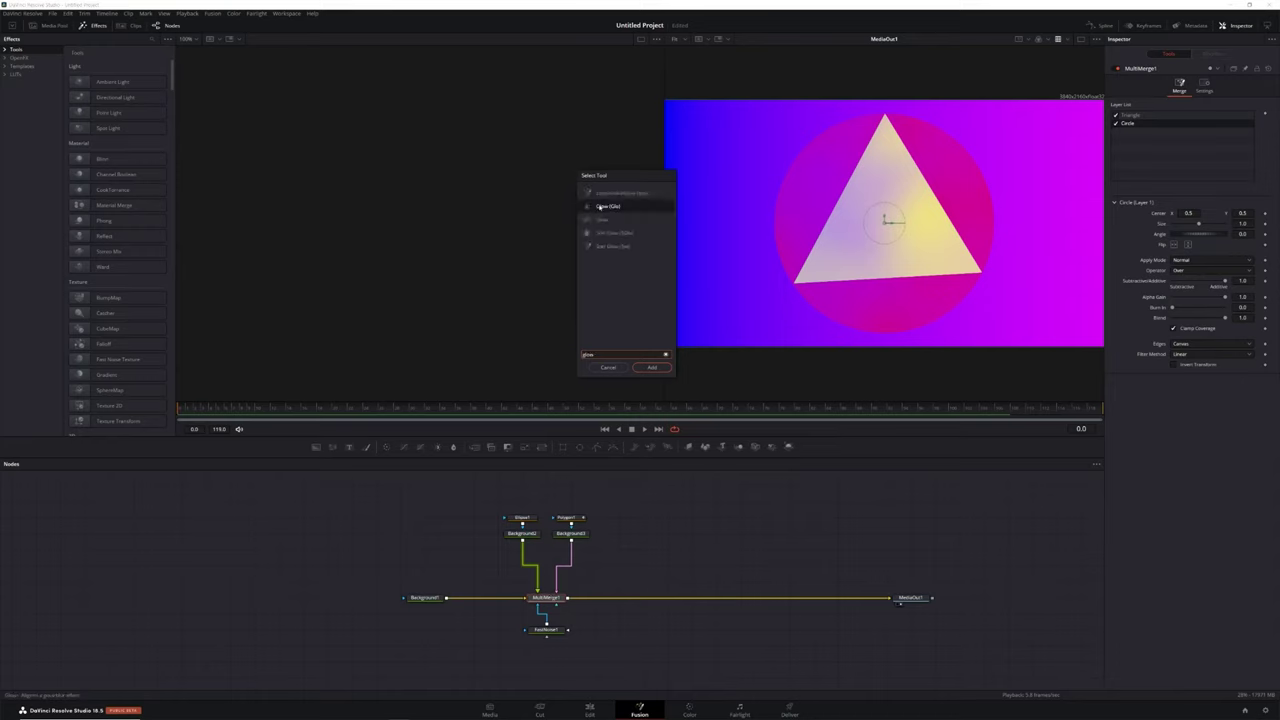
{"action": "left_click", "coordinate": [652, 368]}
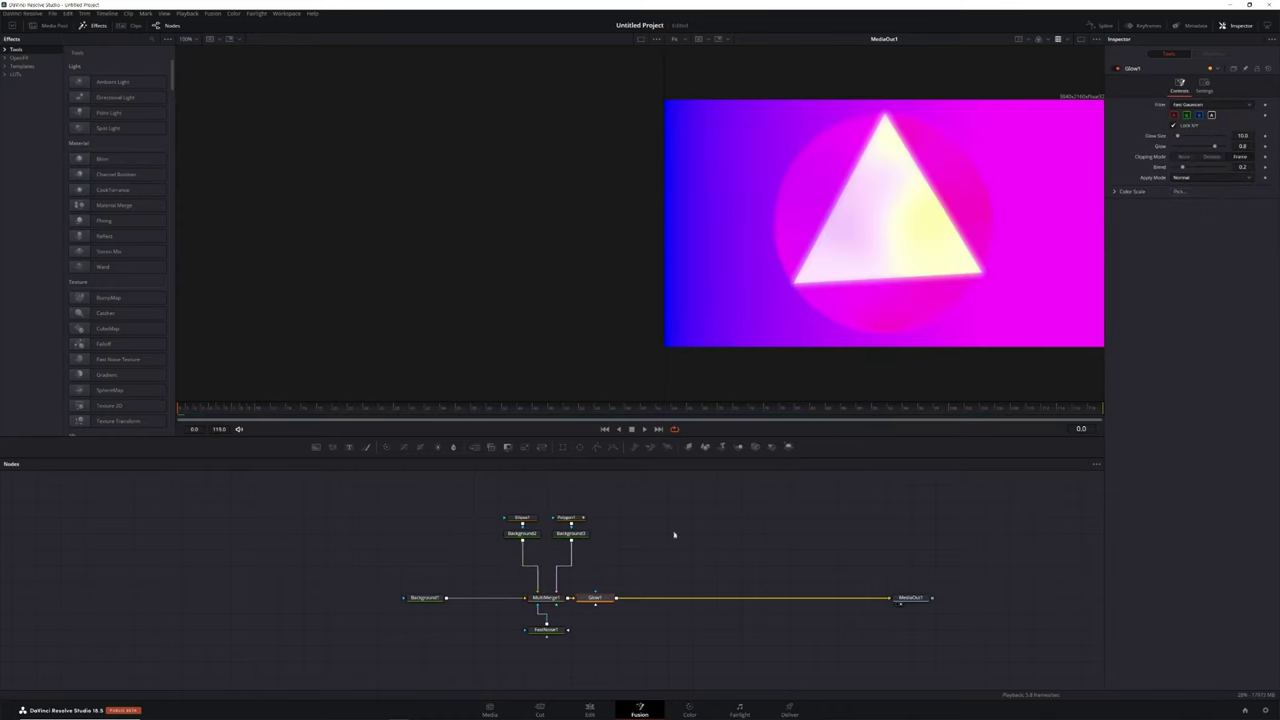
{"action": "left_click_drag", "start_coordinate": [600, 603], "coordinate": [636, 607]}
{"action": "left_click_drag", "start_coordinate": [910, 598], "coordinate": [983, 598]}
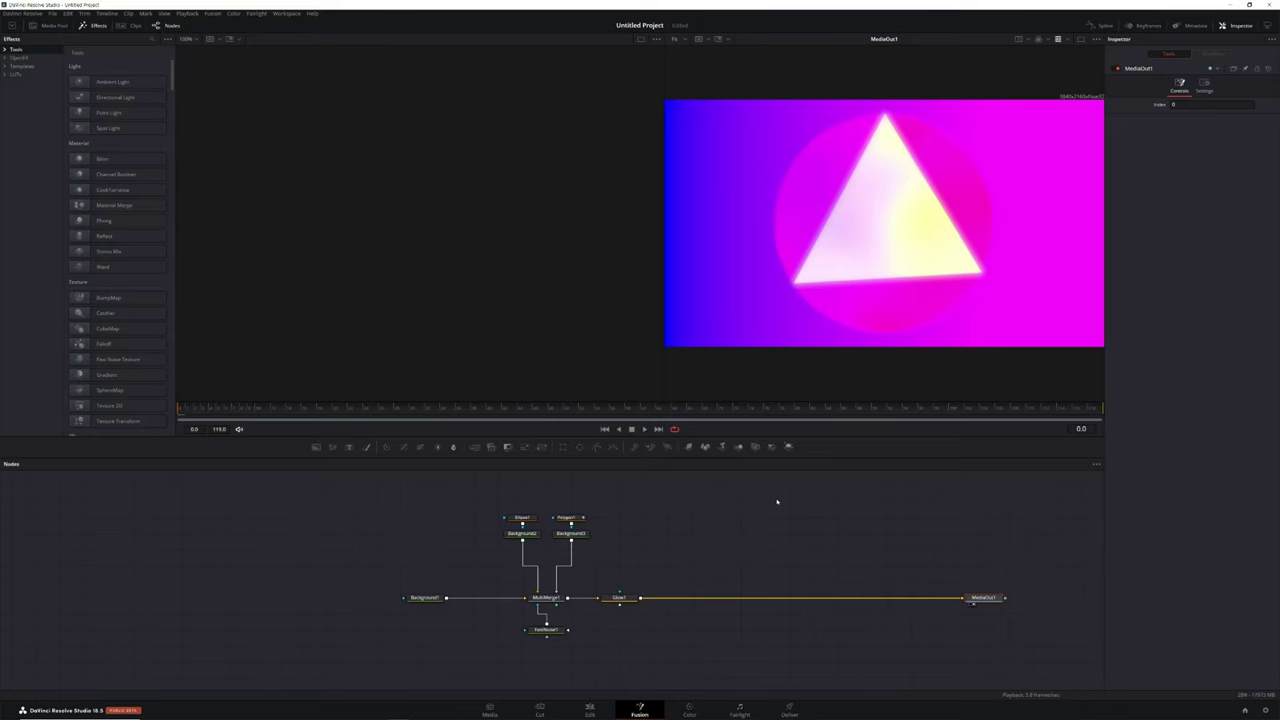
Insert a second MultiMerge node after Glow1 and place it about midway between Glow1 and MediaOut1.
{"action": "left_click", "coordinate": [616, 598]}
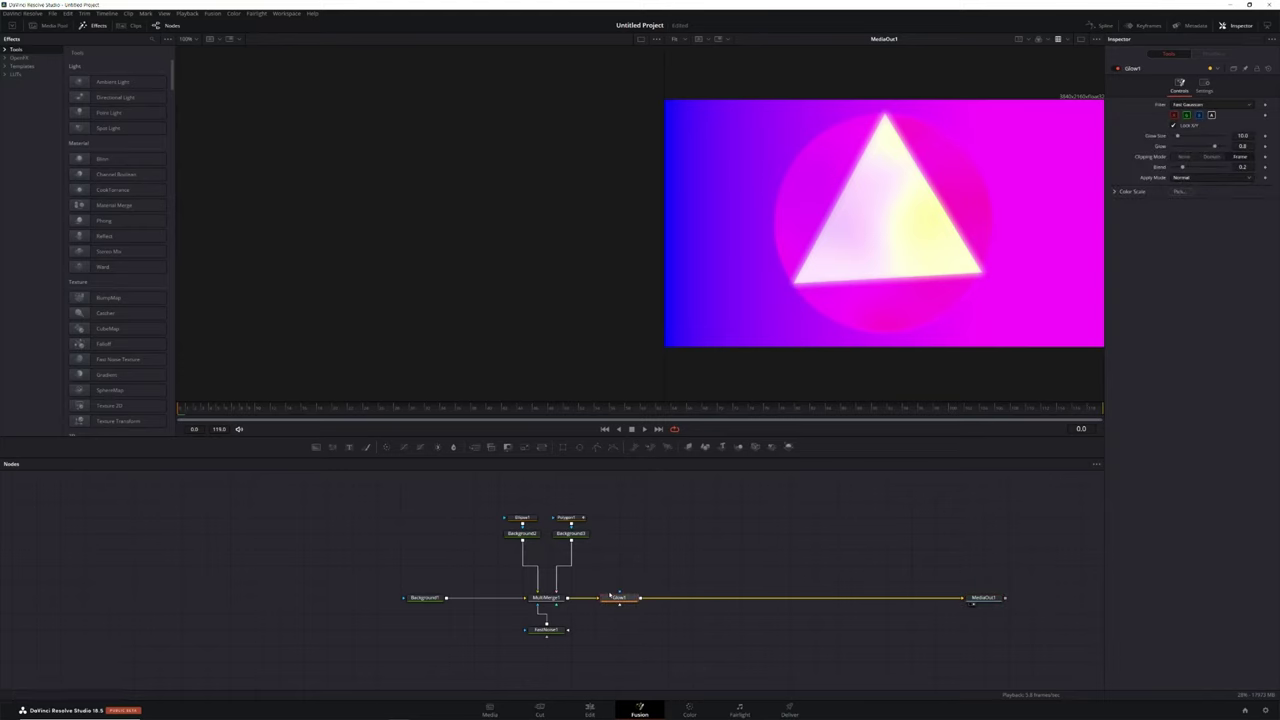
{"action": "key", "text": "shift+space"}
{"action": "type", "text": "m"}
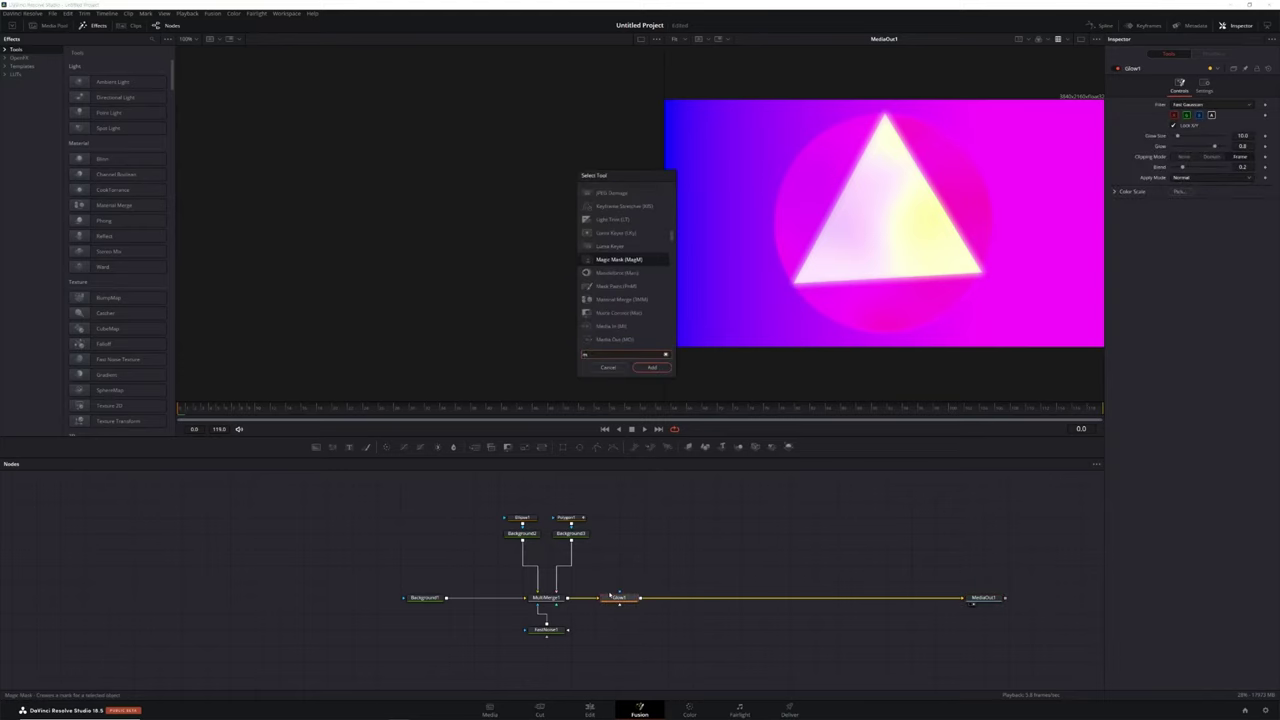
{"action": "type", "text": "ultiMerge"}
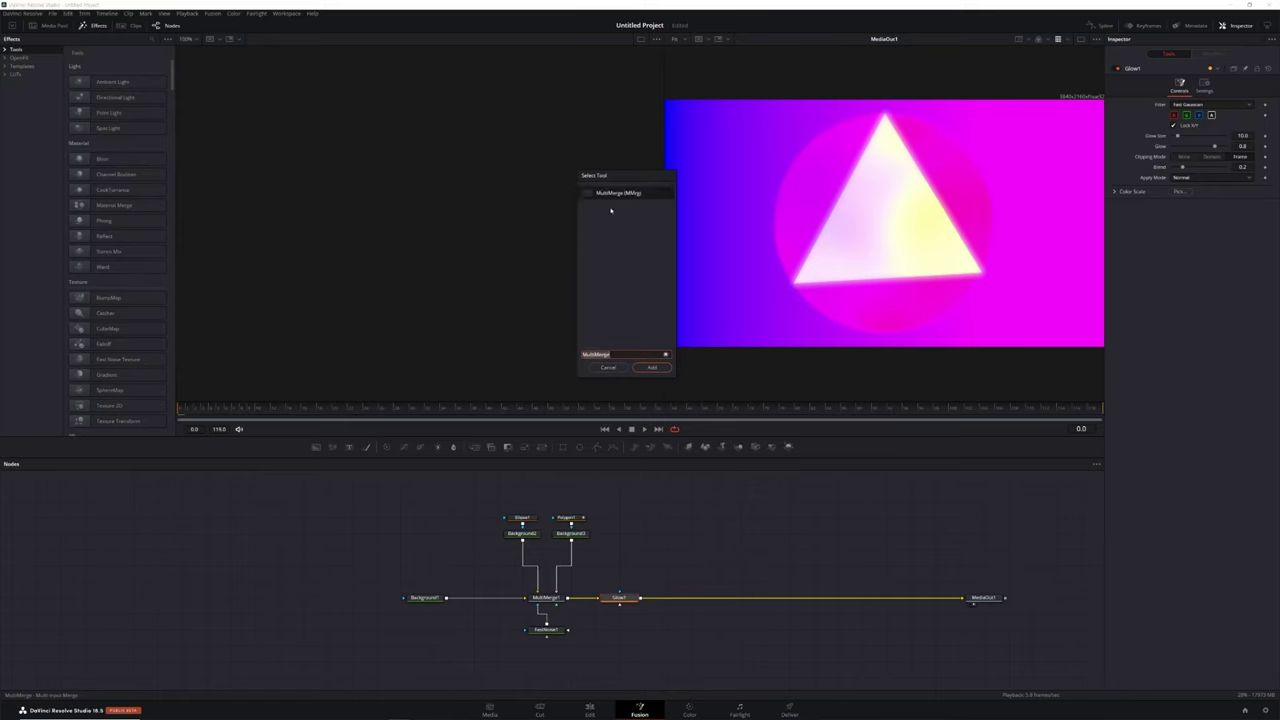
{"action": "left_click", "coordinate": [652, 367]}
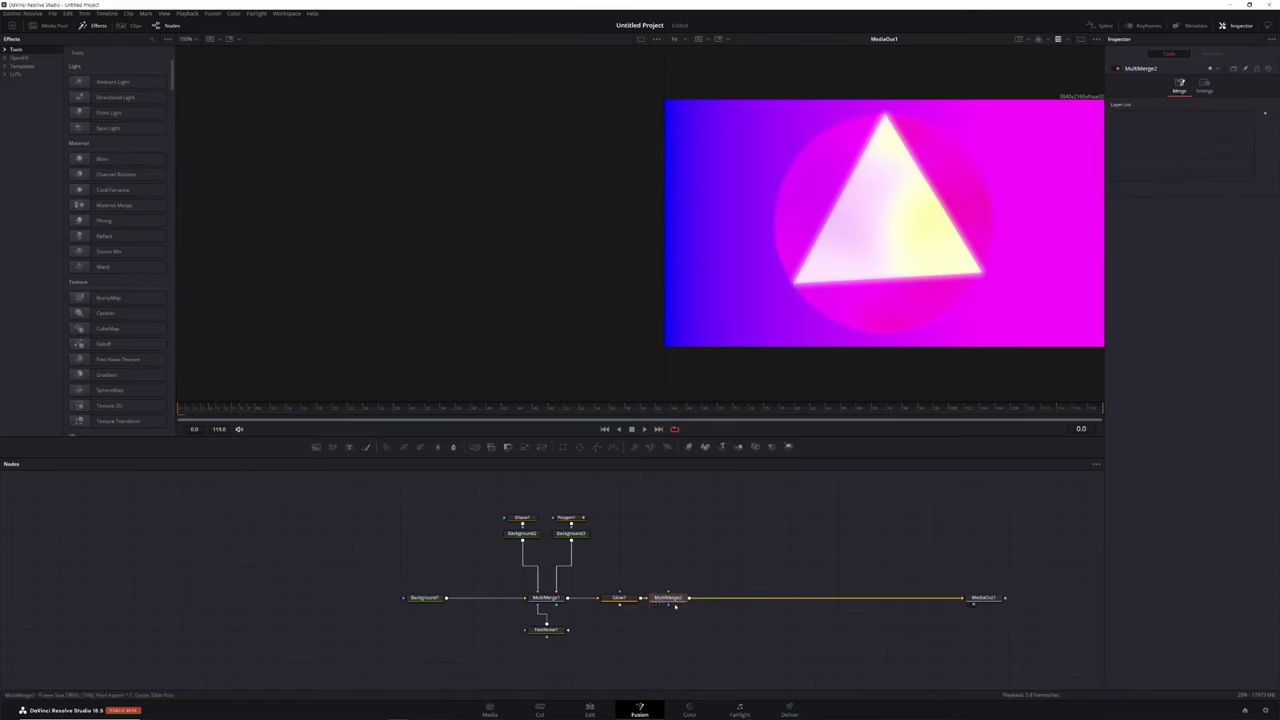
{"action": "left_click_drag", "start_coordinate": [670, 602], "coordinate": [749, 600]}
{"action": "left_click_drag", "start_coordinate": [996, 600], "coordinate": [972, 600]}
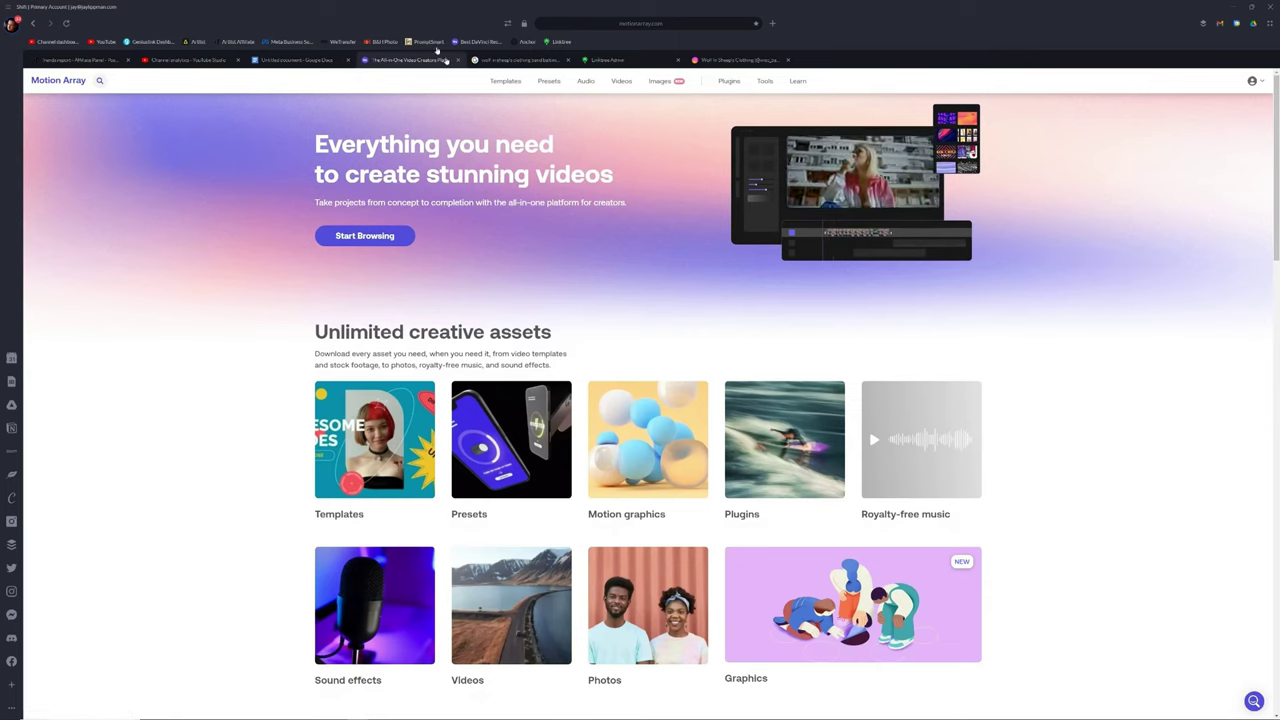
On the Motion Array website, open the DaVinci Resolve Macros presets and filter them by Overlays and Resolve 18.
{"action": "mouse_move", "coordinate": [488, 84]}
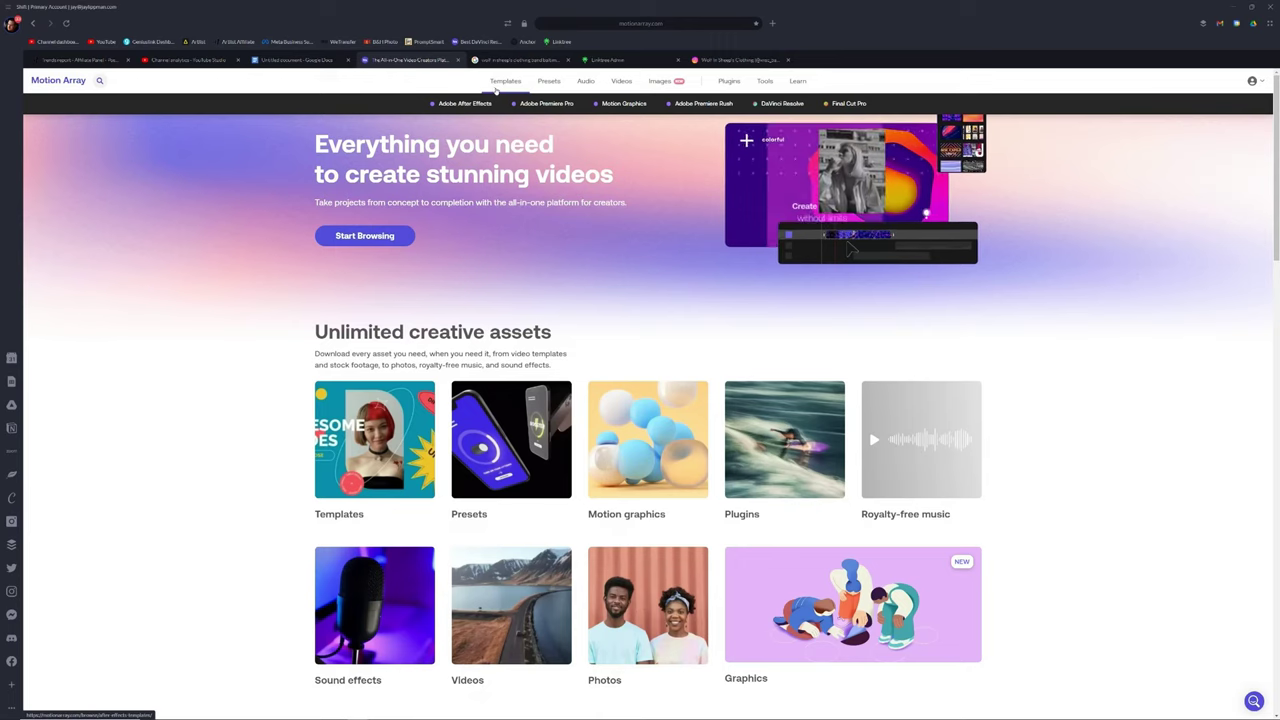
{"action": "mouse_move", "coordinate": [546, 86]}
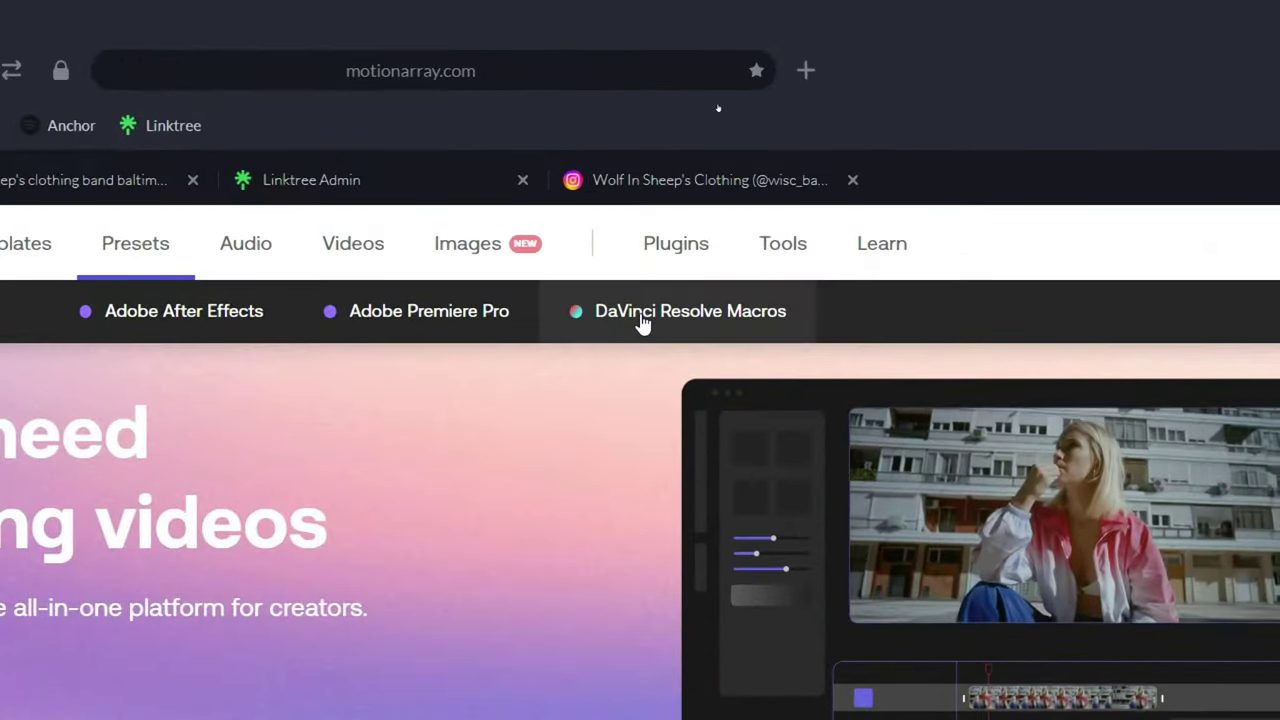
{"action": "left_click", "coordinate": [642, 318]}
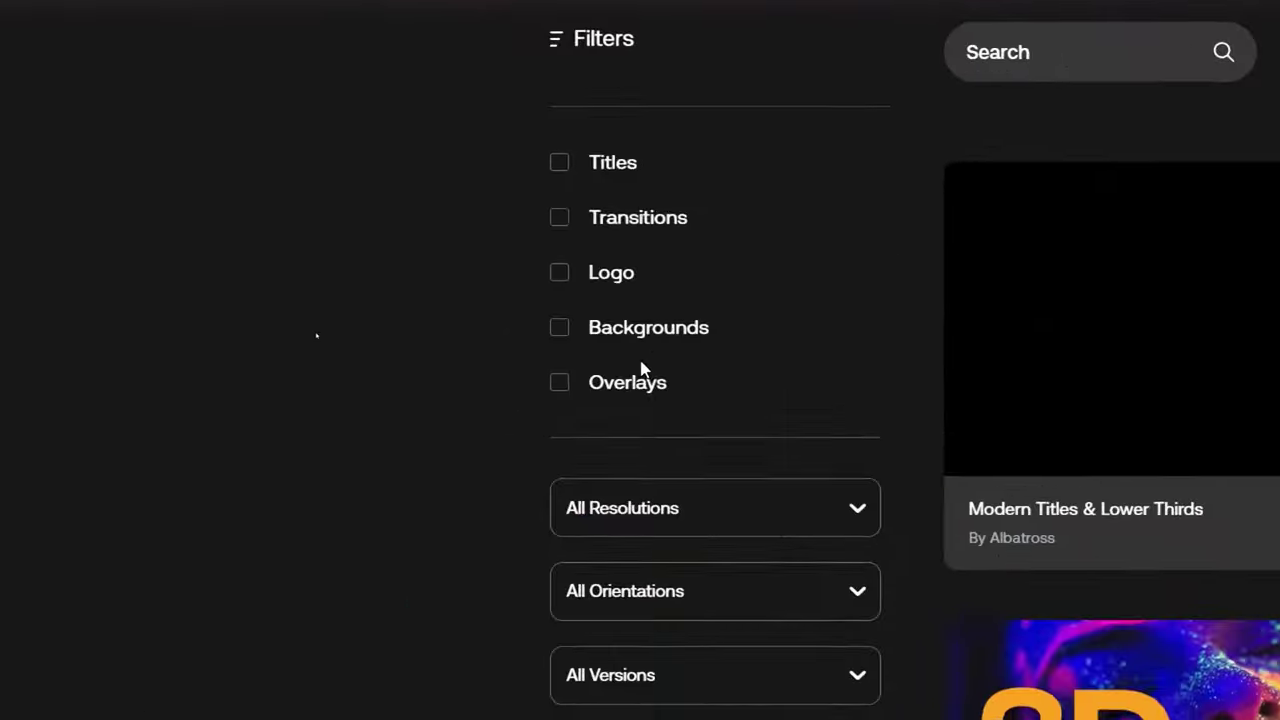
{"action": "left_click", "coordinate": [617, 384]}
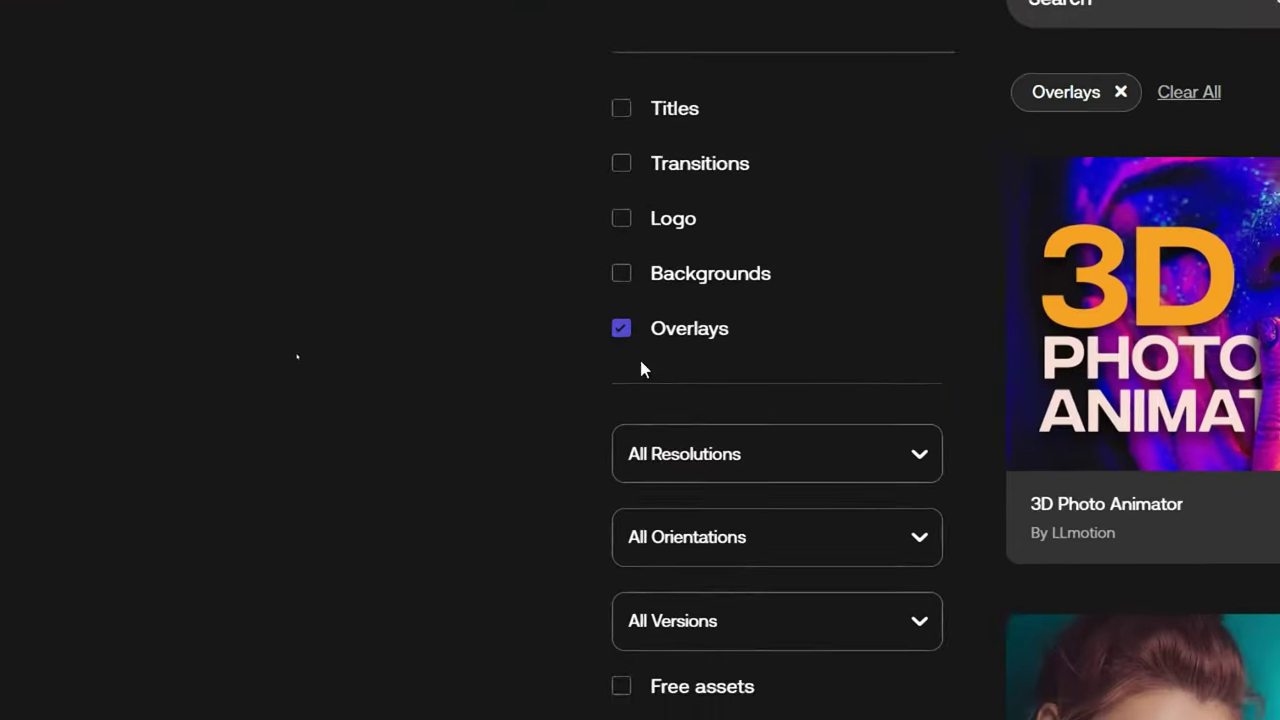
{"action": "scroll", "coordinate": [643, 372], "scroll_direction": "down", "scroll_amount": 3}
{"action": "left_click", "coordinate": [643, 373]}
{"action": "scroll", "coordinate": [643, 373], "scroll_direction": "down", "scroll_amount": 2}
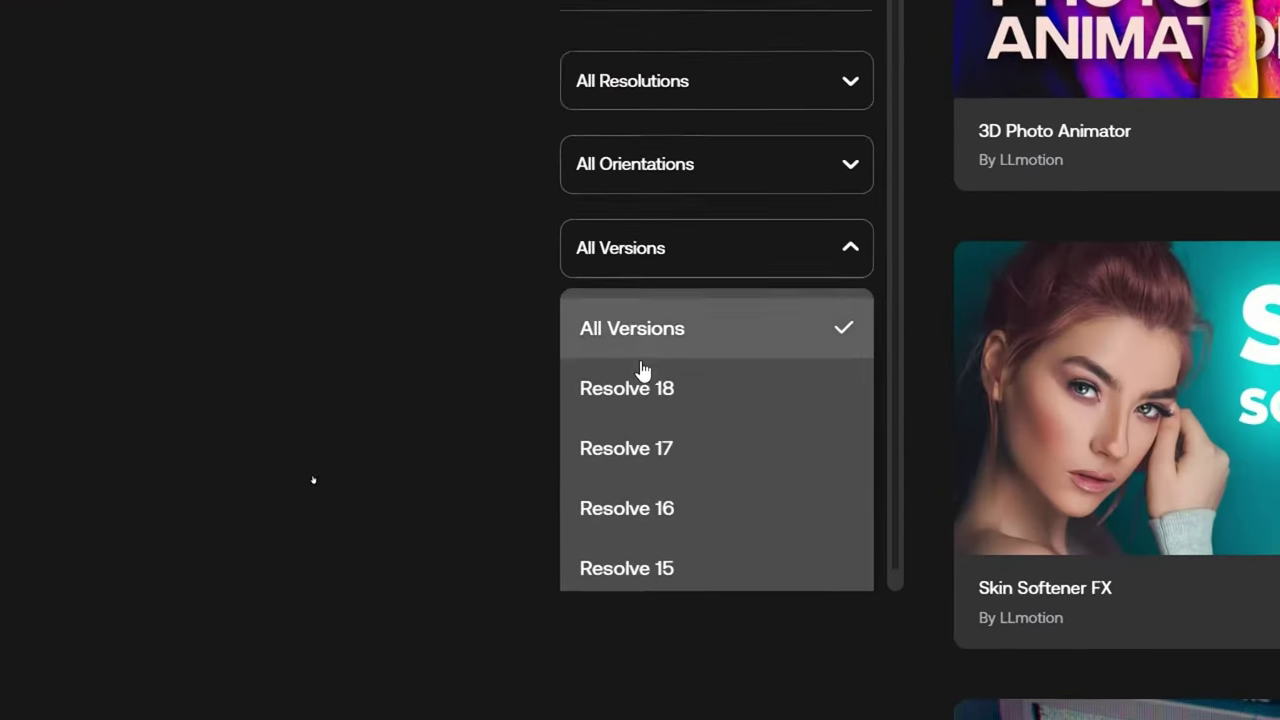
{"action": "left_click", "coordinate": [641, 362]}
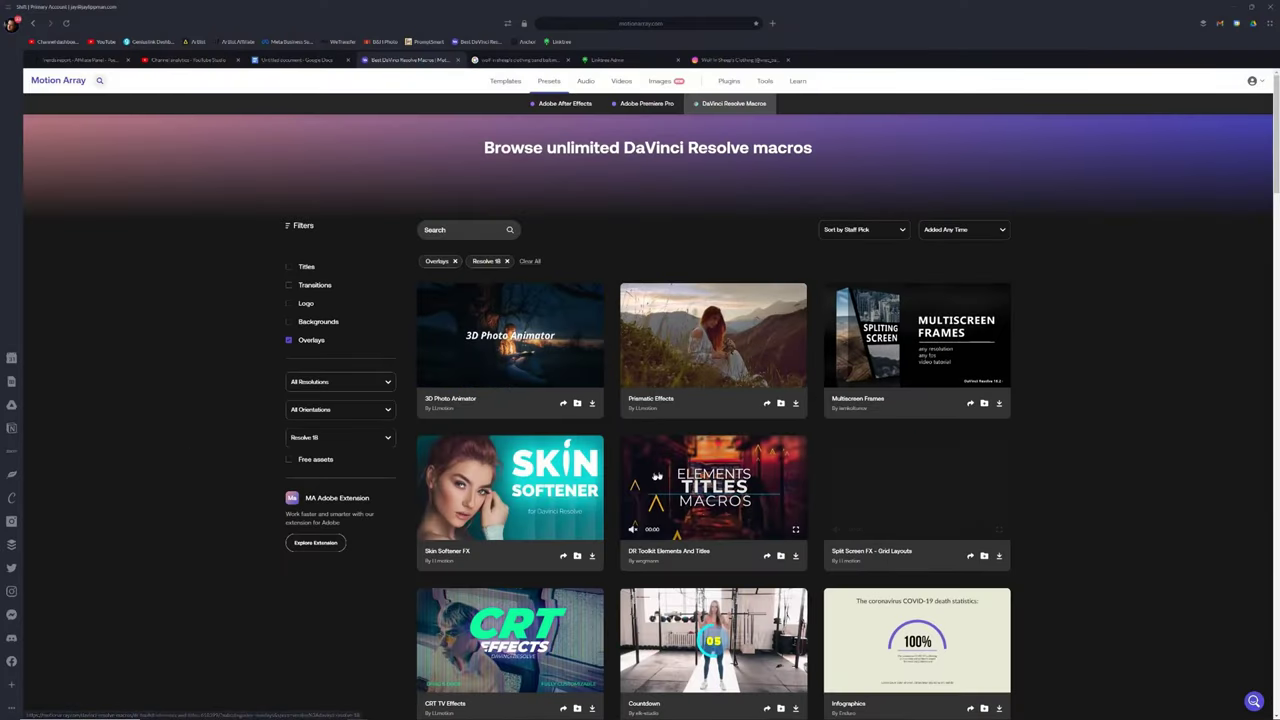
Browse the filtered macros, open CRT TV Effects and download it.
{"action": "scroll", "coordinate": [791, 540], "scroll_direction": "down", "scroll_amount": 5}
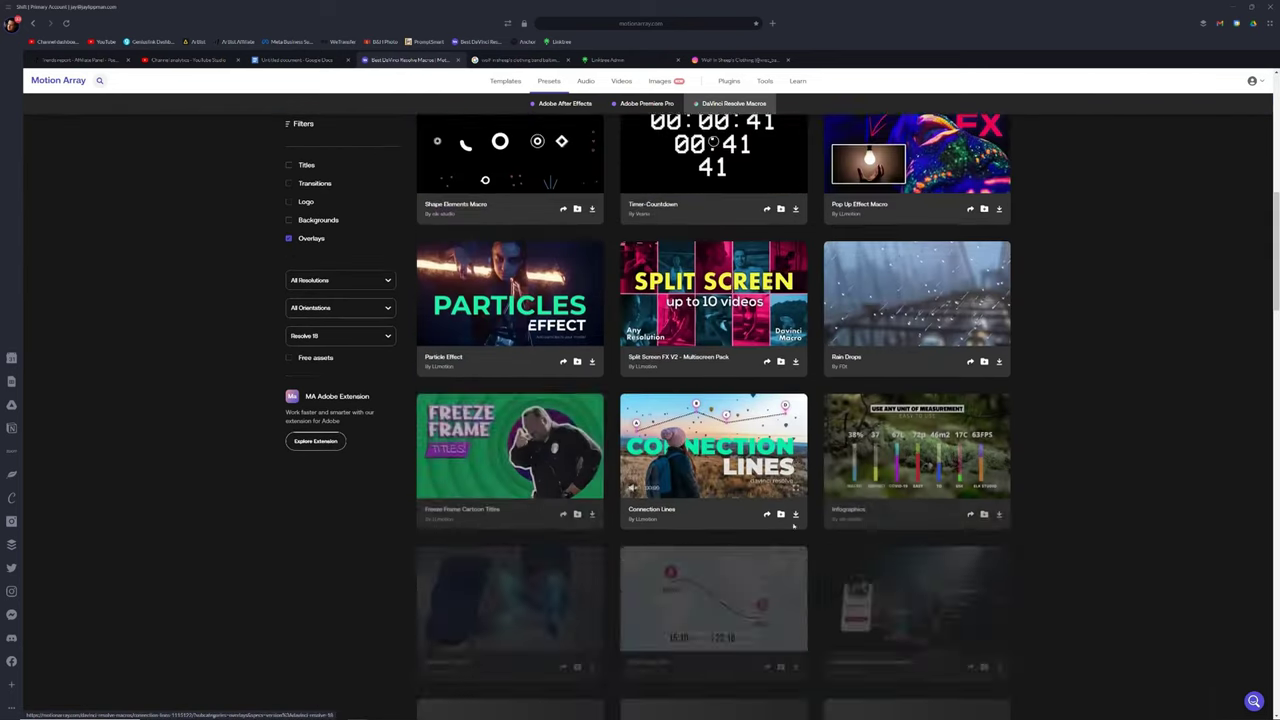
{"action": "scroll", "coordinate": [793, 523], "scroll_direction": "up", "scroll_amount": 2}
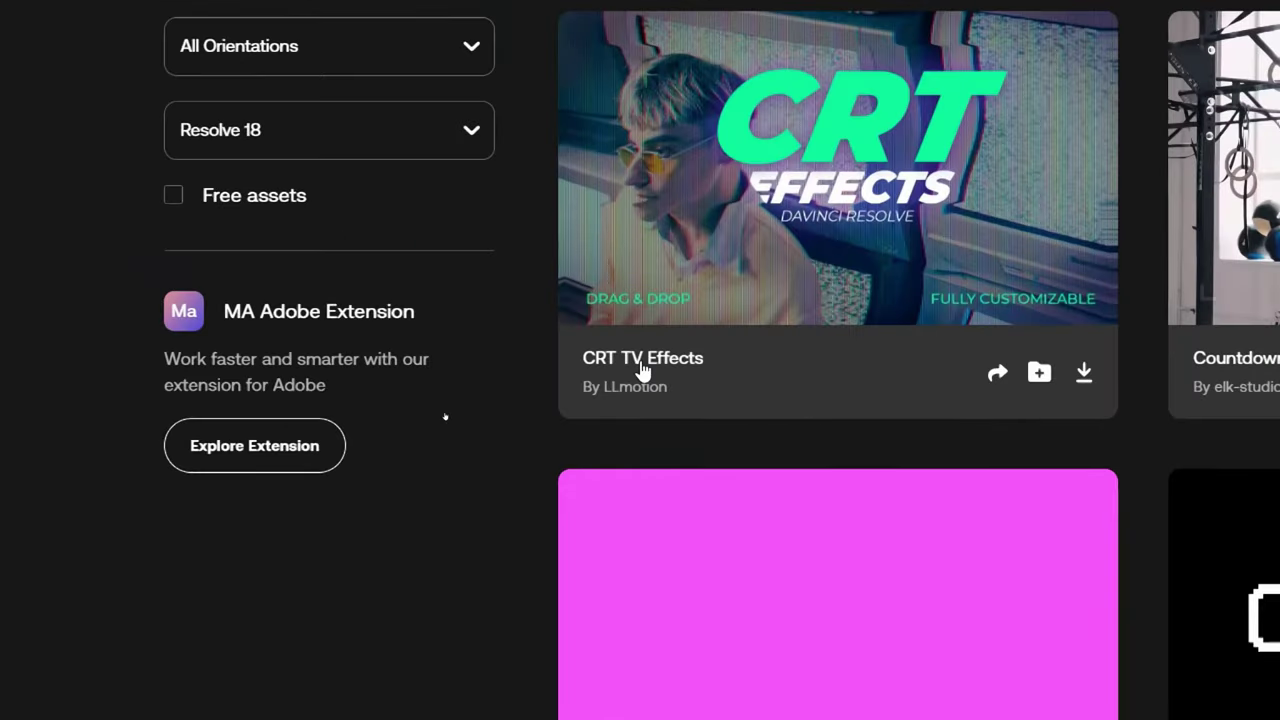
{"action": "left_click", "coordinate": [643, 371]}
{"action": "left_click", "coordinate": [196, 456]}
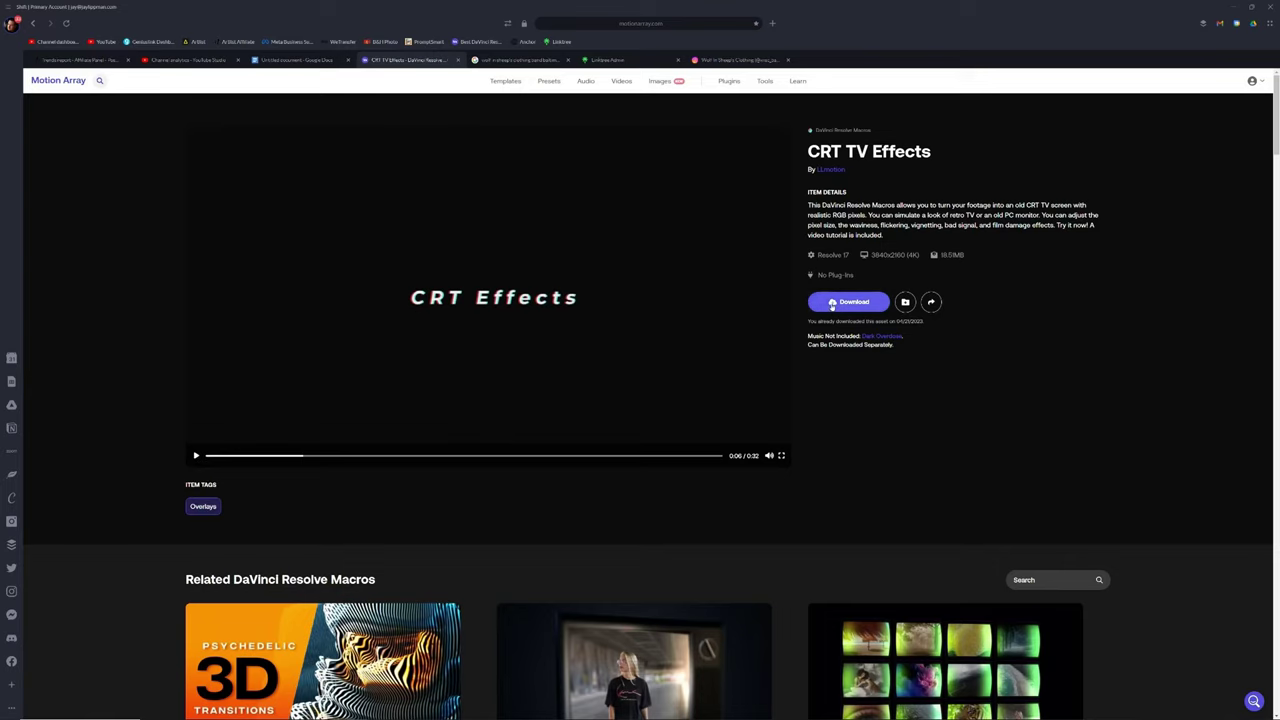
{"action": "left_click", "coordinate": [831, 305]}
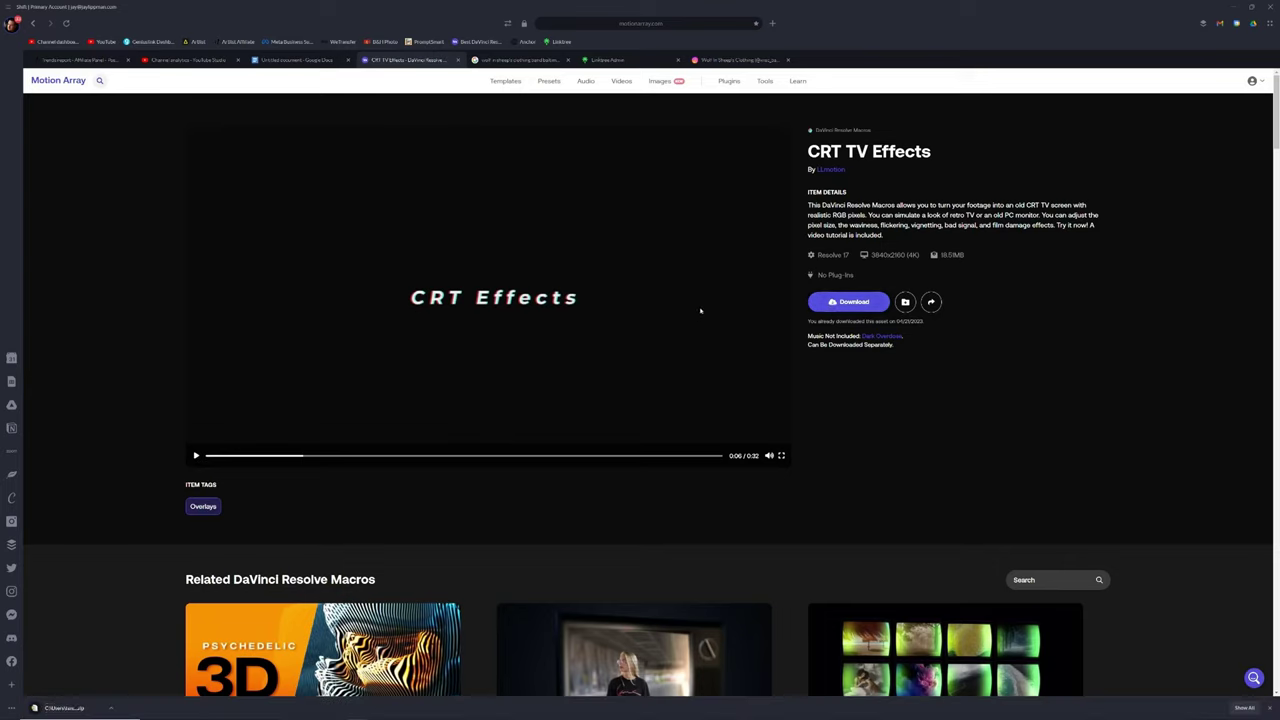
View the Motion Array plugins page and read through the Video Collaboration tool page.
{"action": "left_click", "coordinate": [730, 82]}
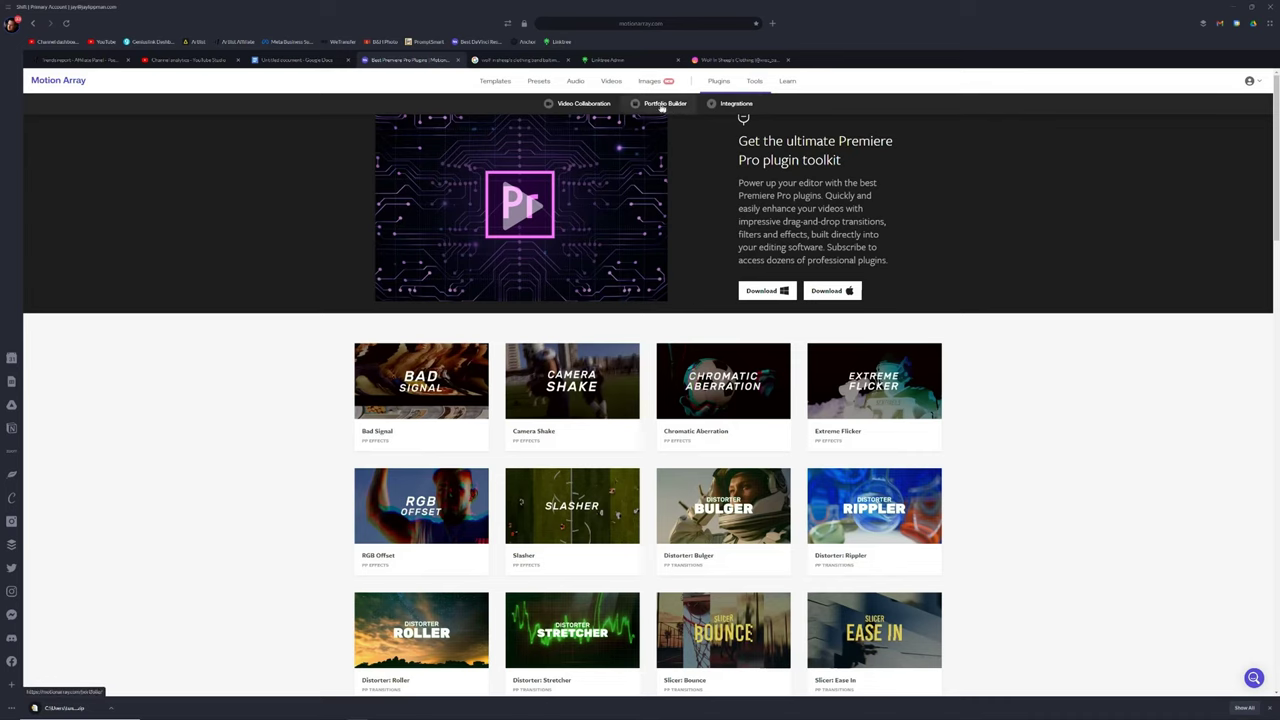
{"action": "left_click", "coordinate": [611, 107]}
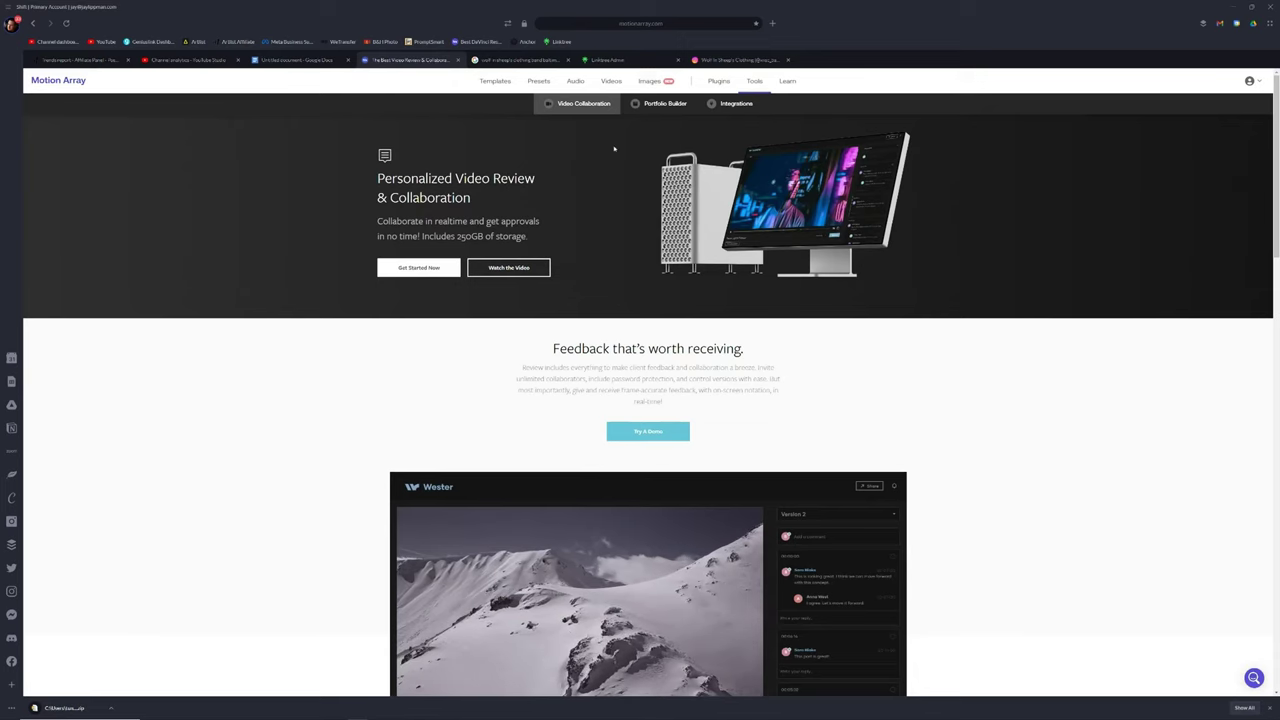
{"action": "scroll", "coordinate": [617, 155], "scroll_direction": "down", "scroll_amount": 2}
{"action": "scroll", "coordinate": [619, 160], "scroll_direction": "down", "scroll_amount": 2}
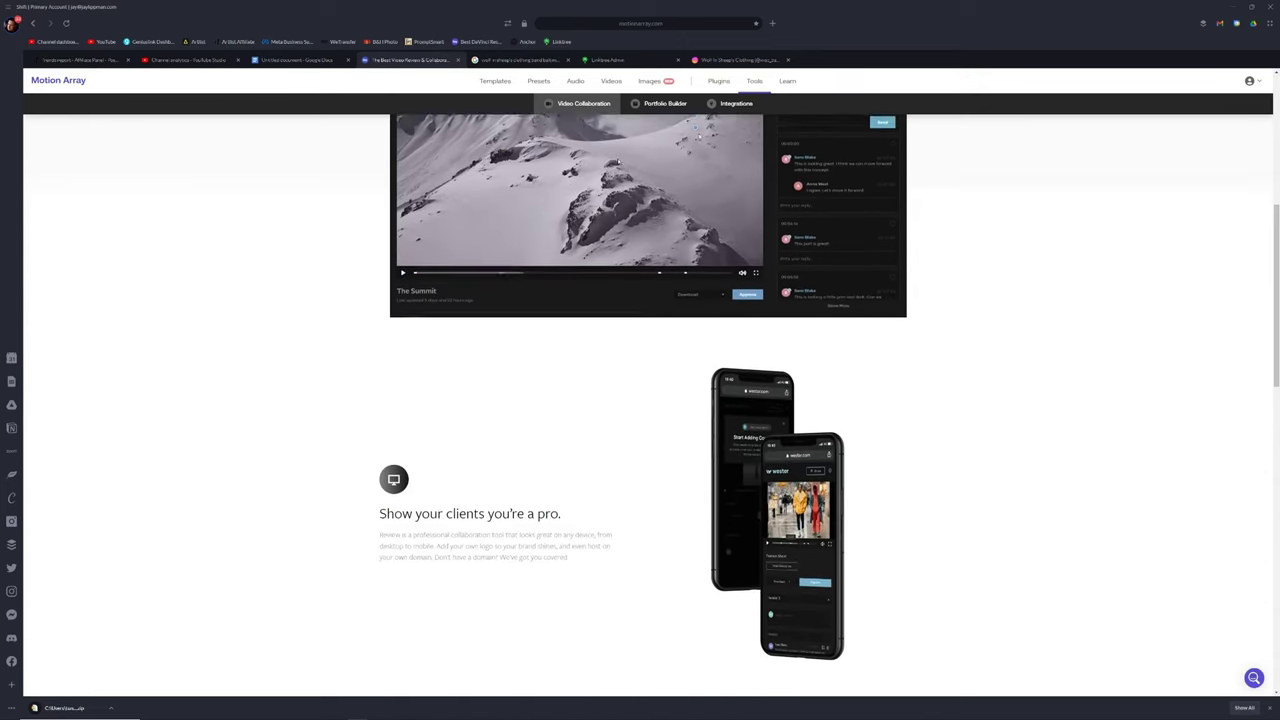
{"action": "scroll", "coordinate": [617, 165], "scroll_direction": "down", "scroll_amount": 3}
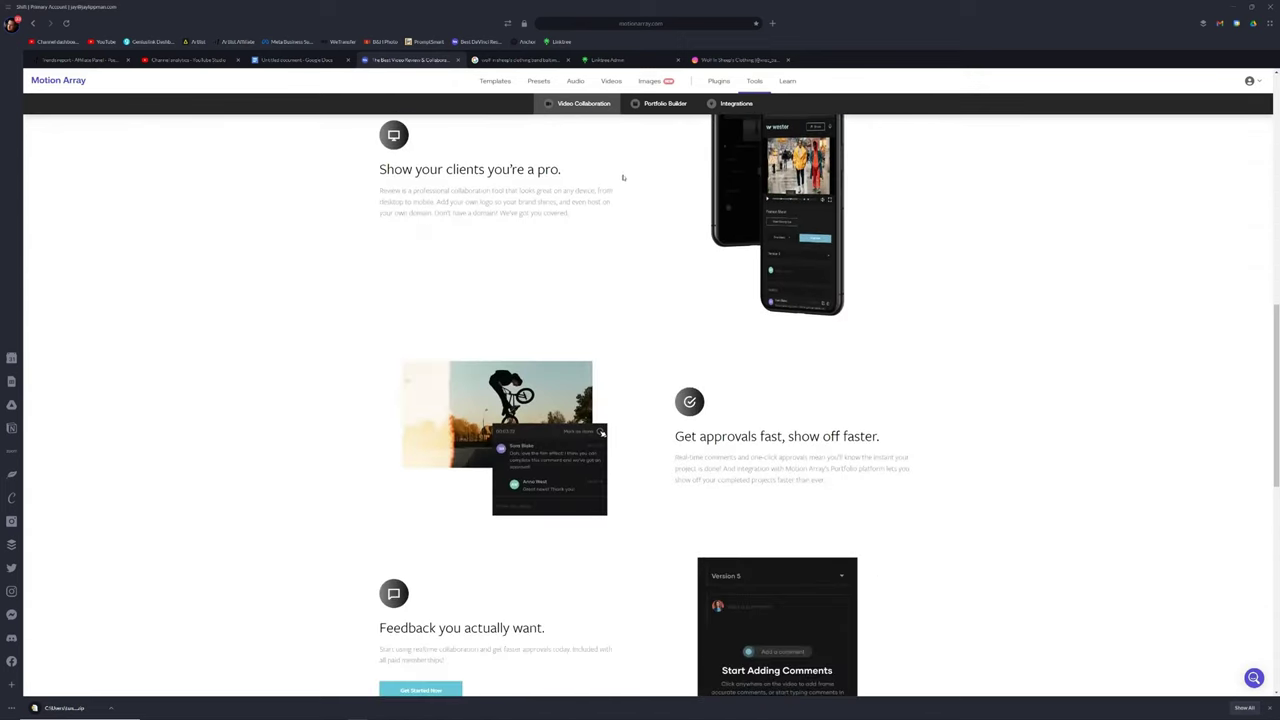
{"action": "scroll", "coordinate": [626, 172], "scroll_direction": "up", "scroll_amount": 8}
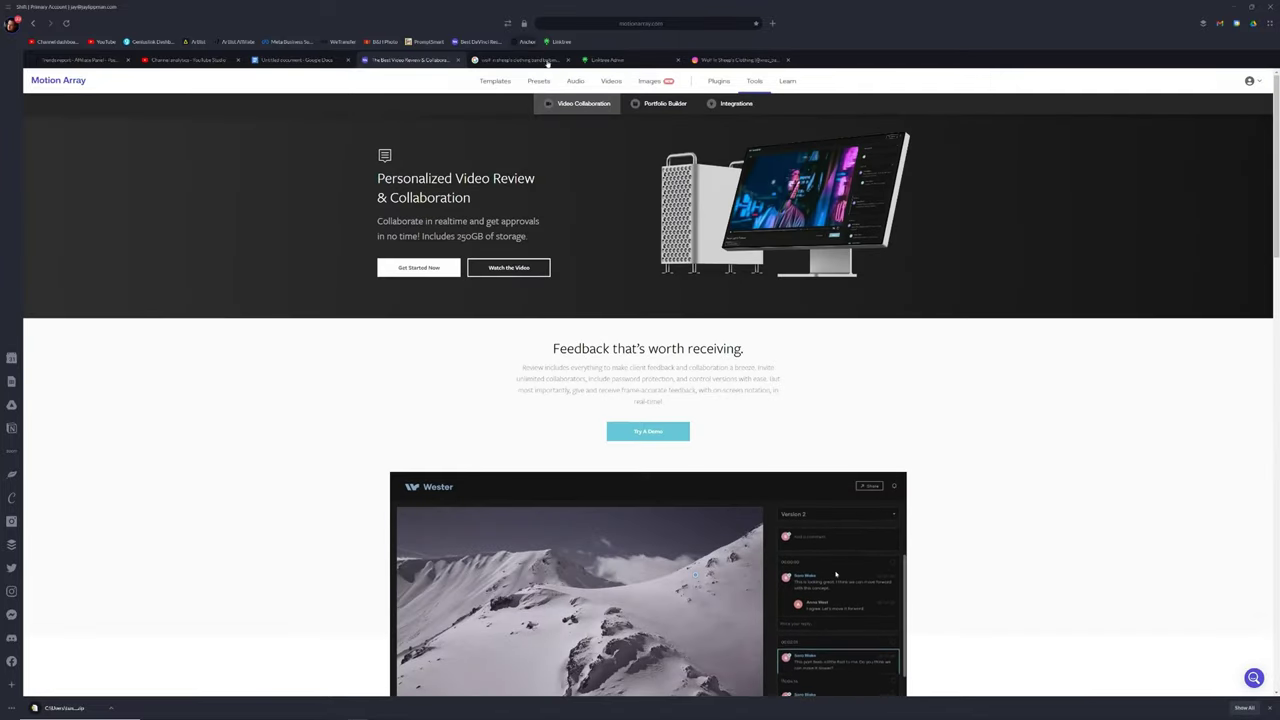
Read through the Motion Array Portfolio Builder page.
{"action": "left_click", "coordinate": [666, 108]}
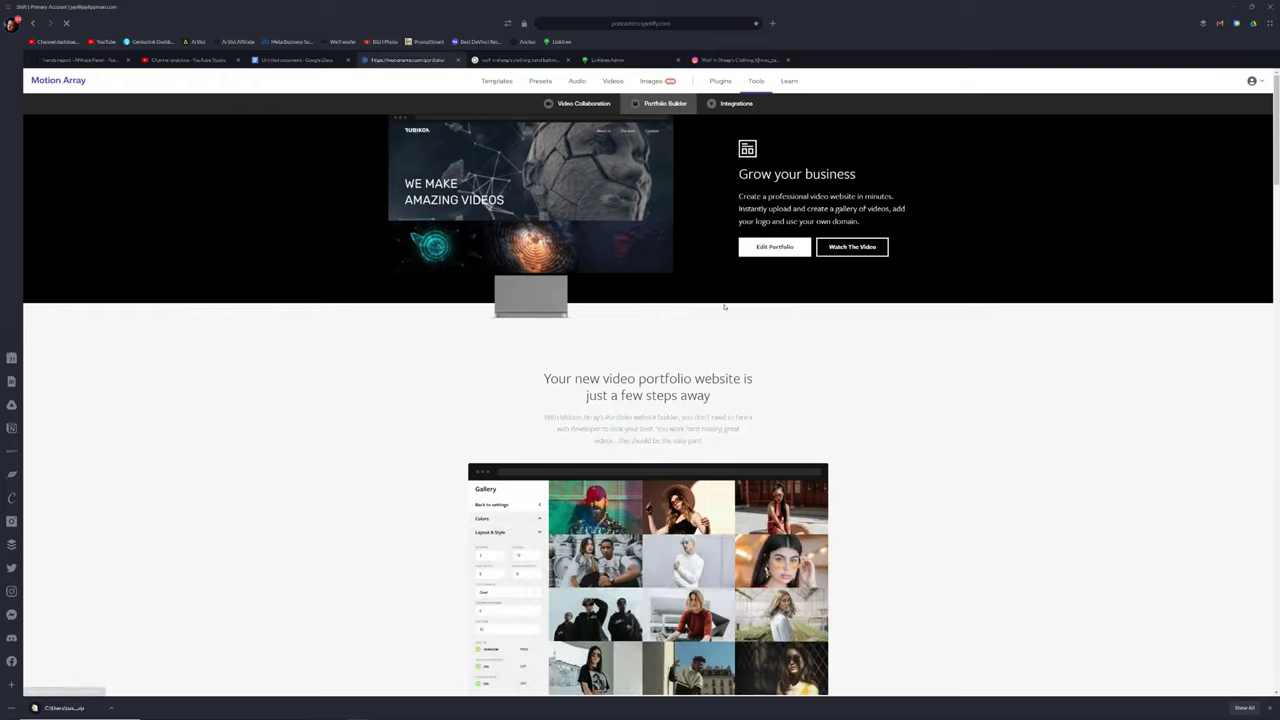
{"action": "scroll", "coordinate": [725, 320], "scroll_direction": "down", "scroll_amount": 5}
{"action": "scroll", "coordinate": [729, 341], "scroll_direction": "down", "scroll_amount": 1}
{"action": "scroll", "coordinate": [729, 338], "scroll_direction": "up", "scroll_amount": 7}
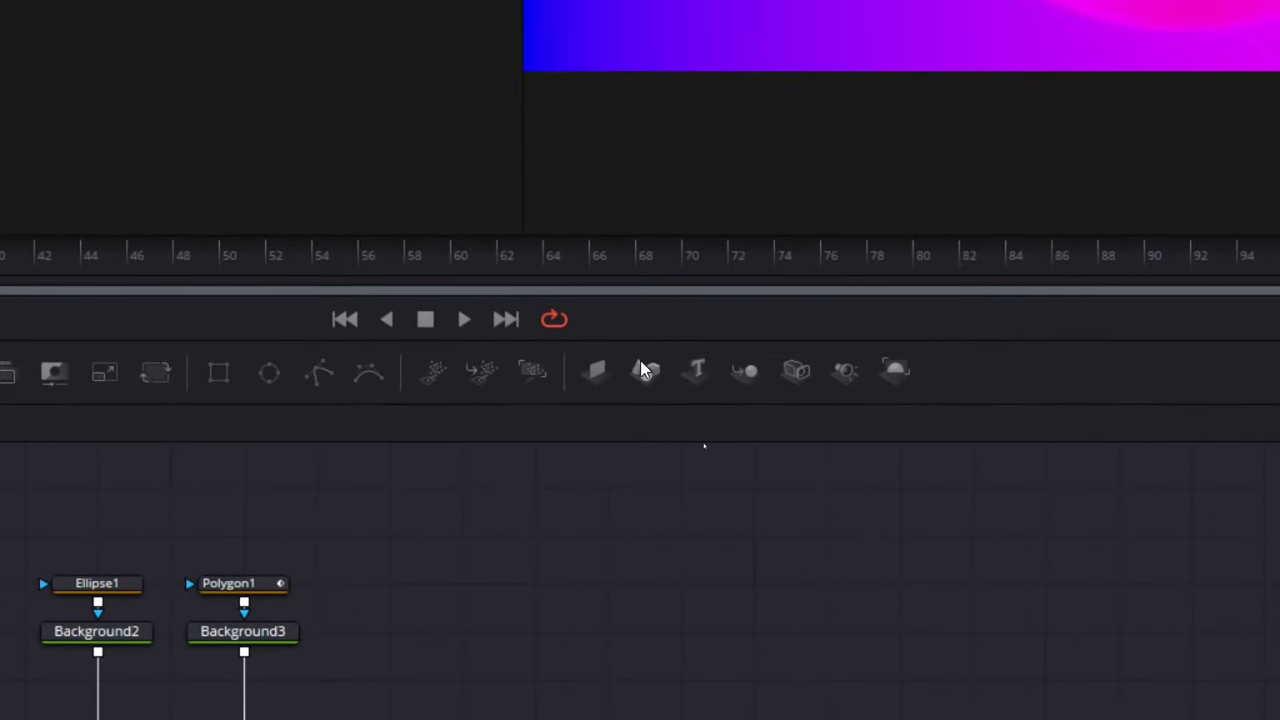
In DaVinci Resolve, build a 3D branch from Shape3D, Camera3D, SpotLight, Merge3D and Renderer3D nodes with lighting and shadows enabled in the renderer.
{"action": "left_click", "coordinate": [643, 368]}
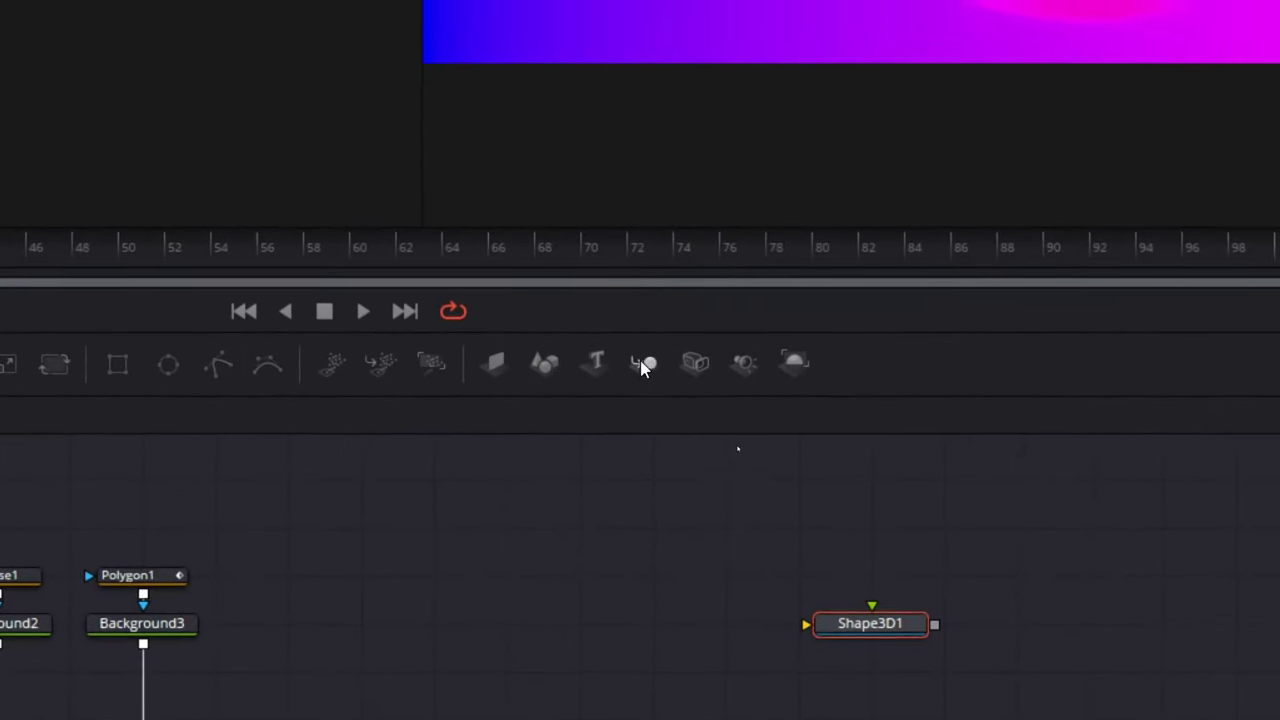
{"action": "left_click", "coordinate": [643, 363]}
{"action": "left_click", "coordinate": [695, 363]}
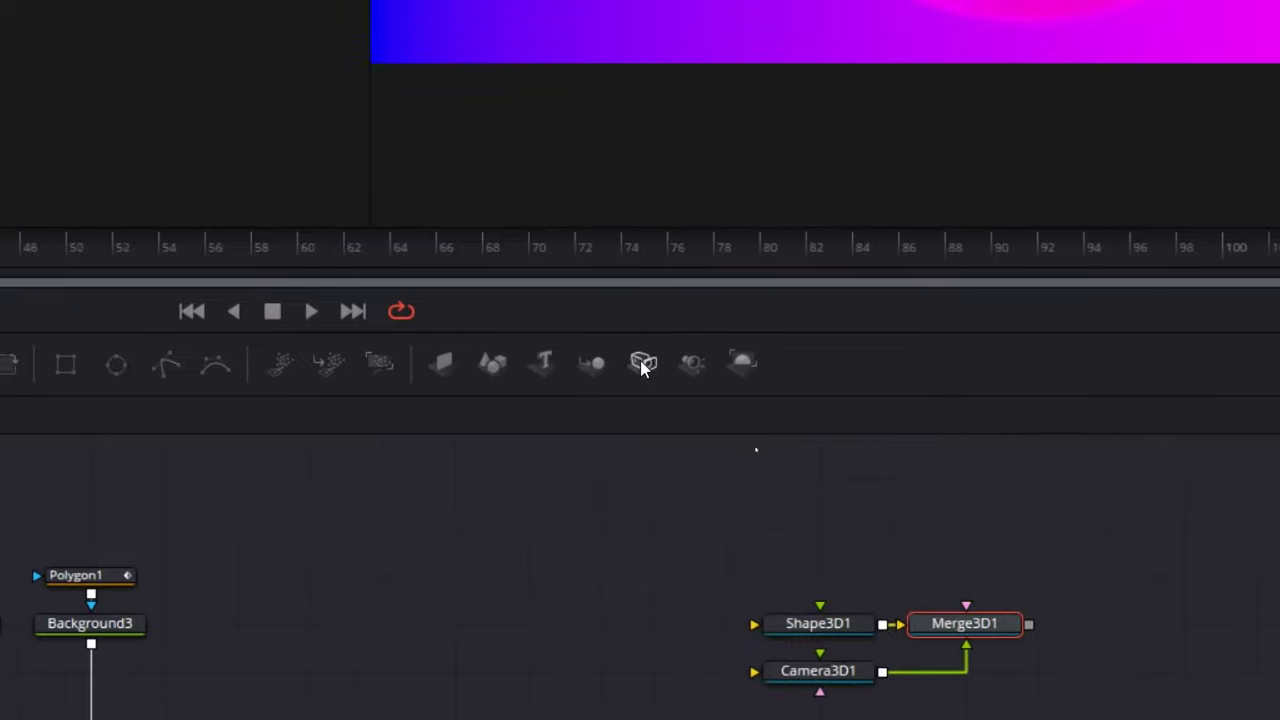
{"action": "left_click", "coordinate": [745, 363]}
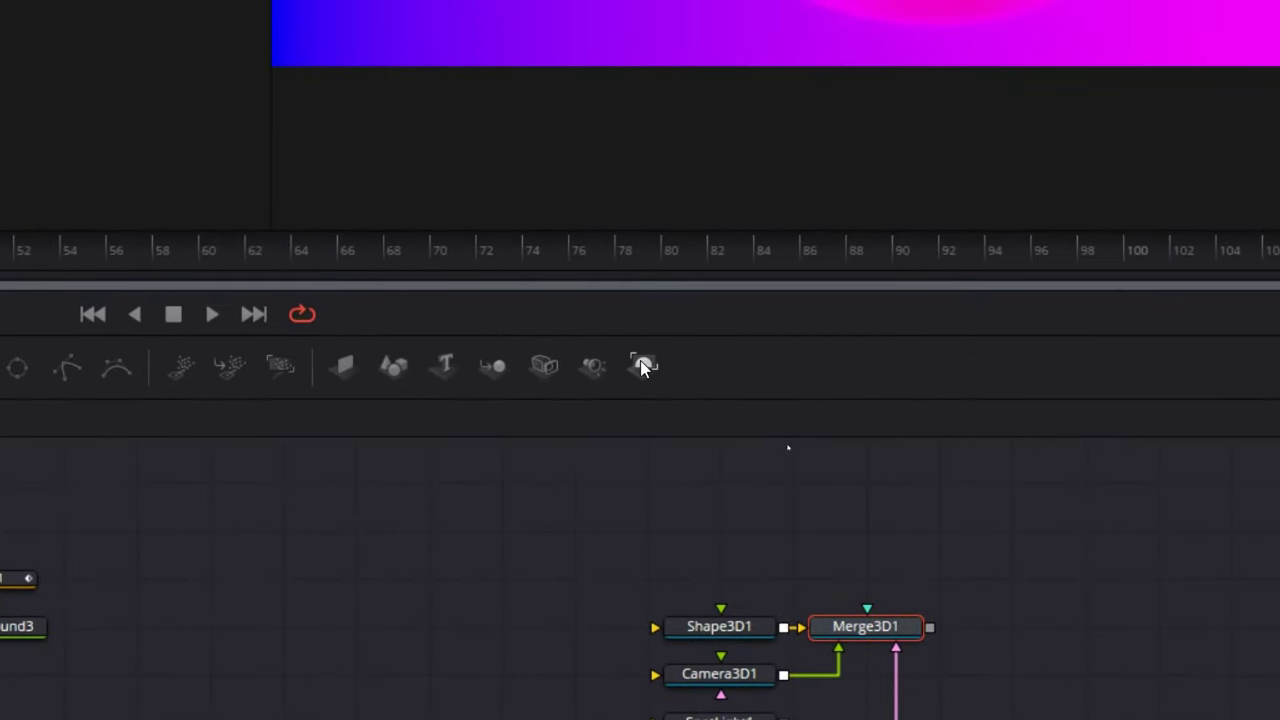
{"action": "left_click", "coordinate": [643, 366]}
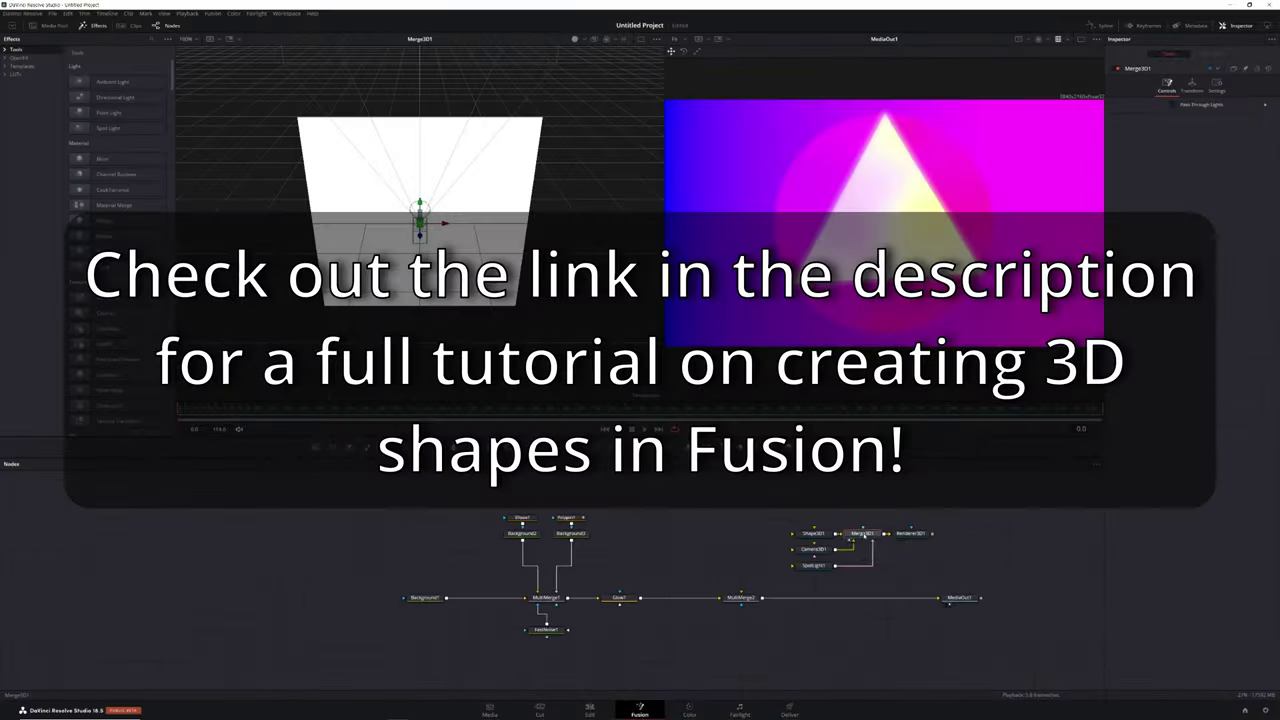
{"action": "left_click", "coordinate": [1201, 205]}
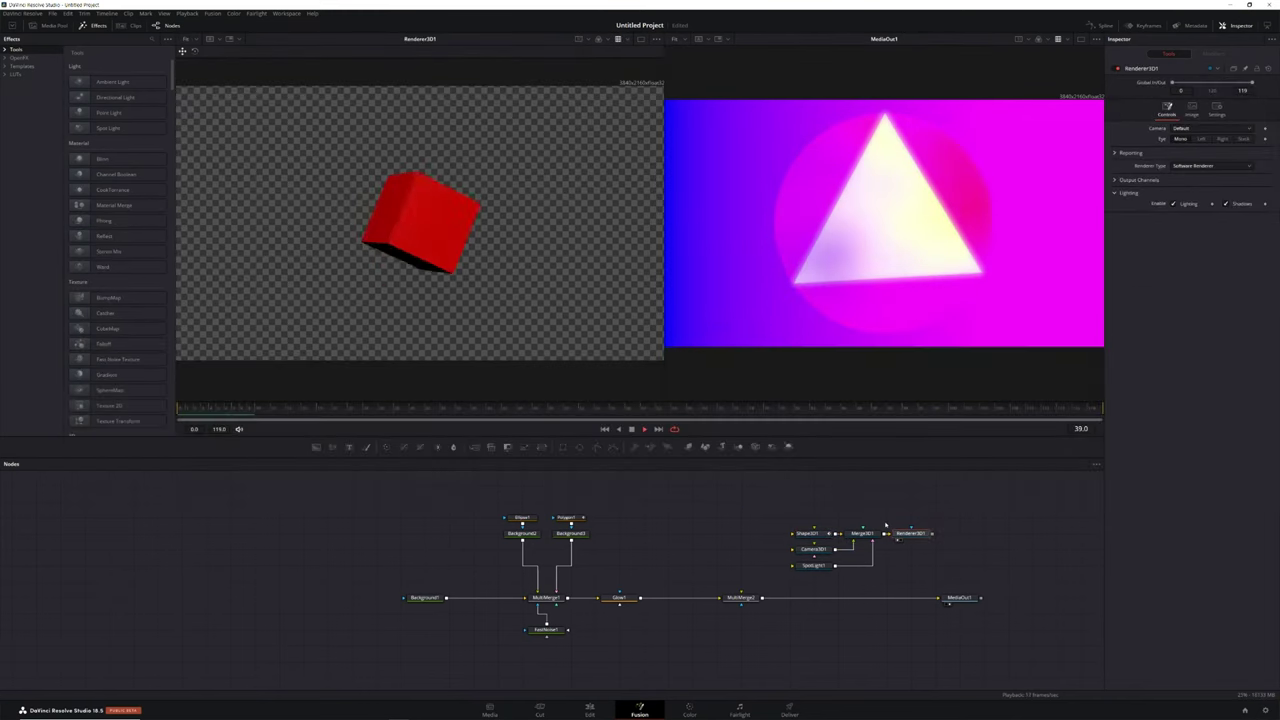
Move the 3D node group above MultiMerge2 and connect Renderer3D1 to MultiMerge2 as a layer.
{"action": "left_click_drag", "start_coordinate": [806, 507], "coordinate": [741, 597]}
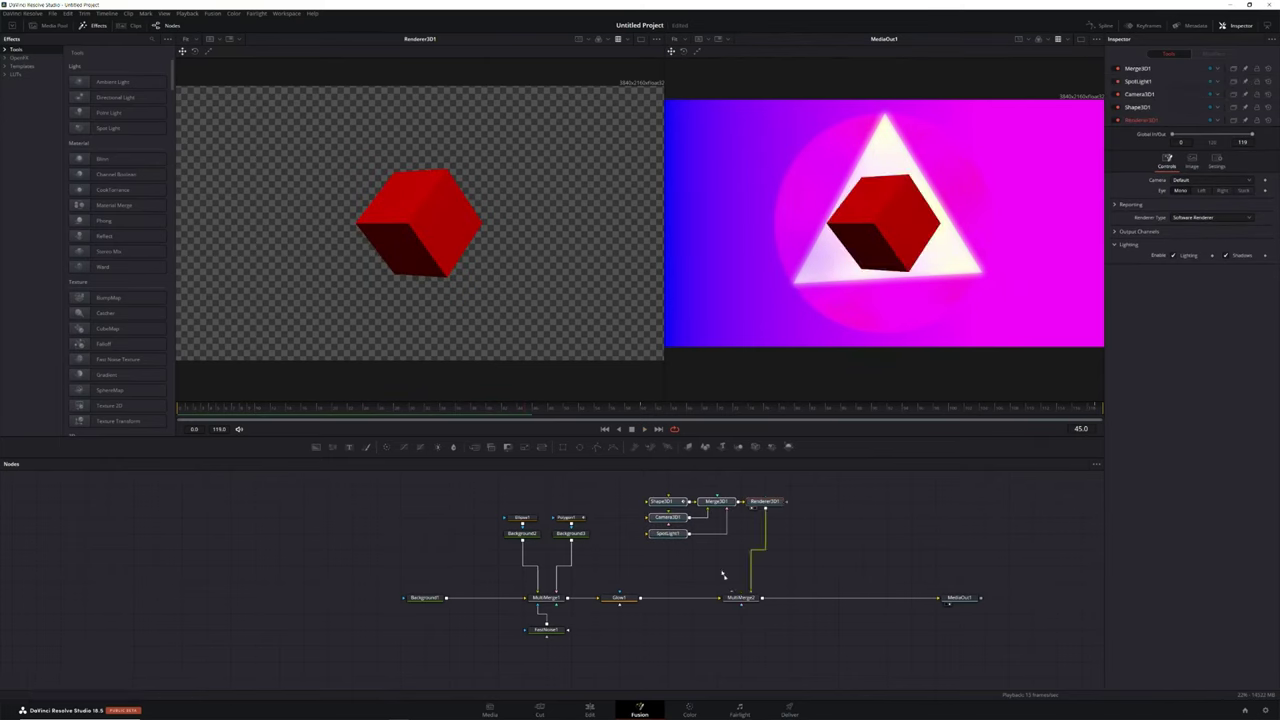
{"action": "left_click", "coordinate": [771, 549]}
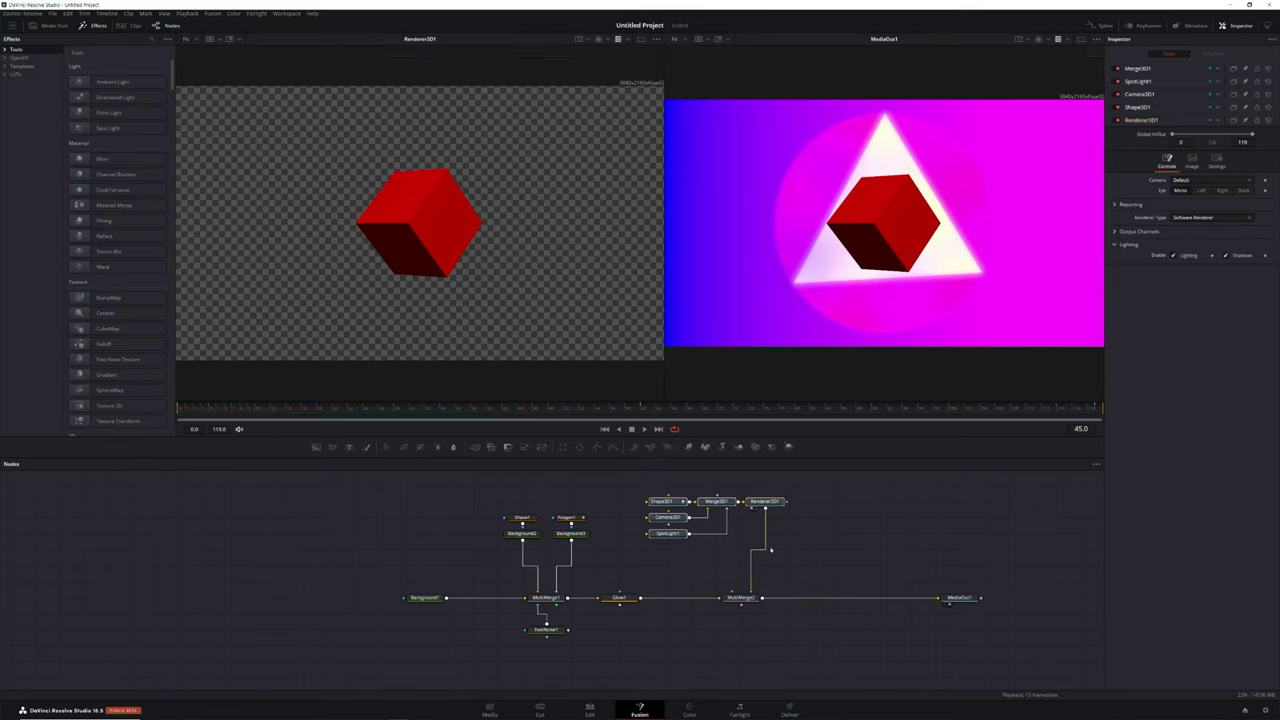
{"action": "left_click", "coordinate": [898, 537]}
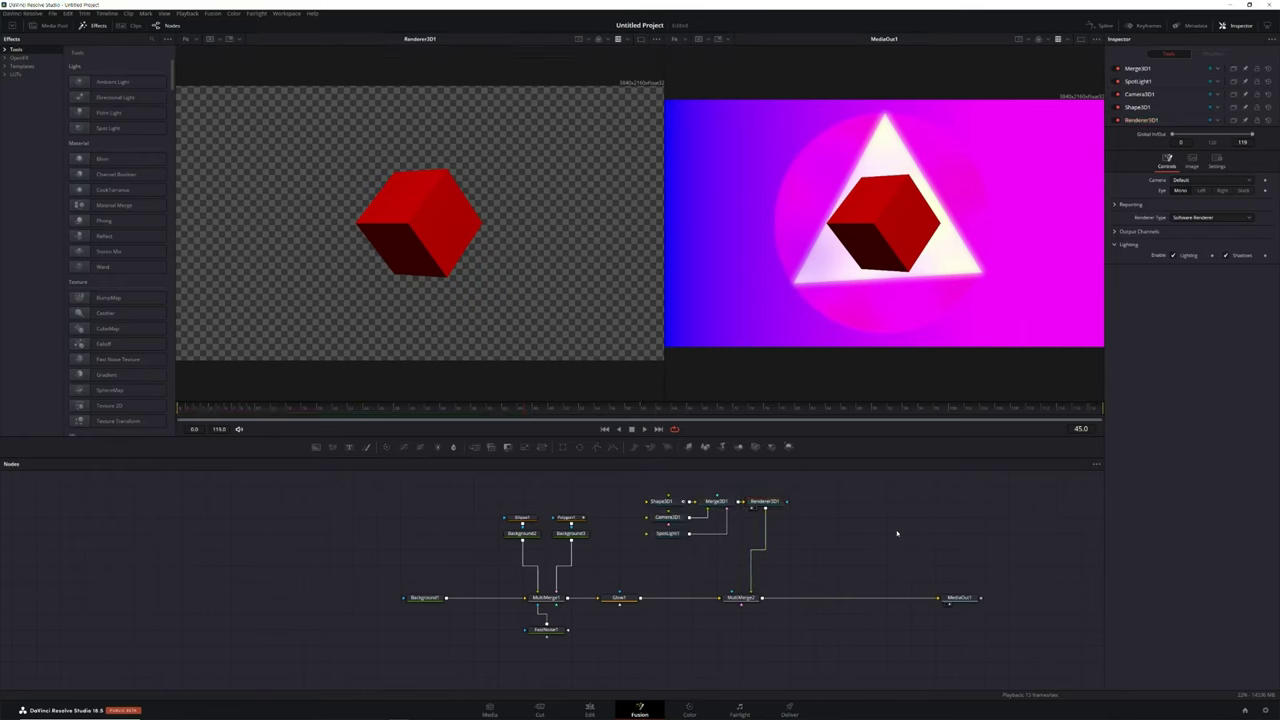
Paste a copy of the 3D cube node group and connect its renderer to MultiMerge2 as another layer.
{"action": "key", "text": "ctrl+v"}
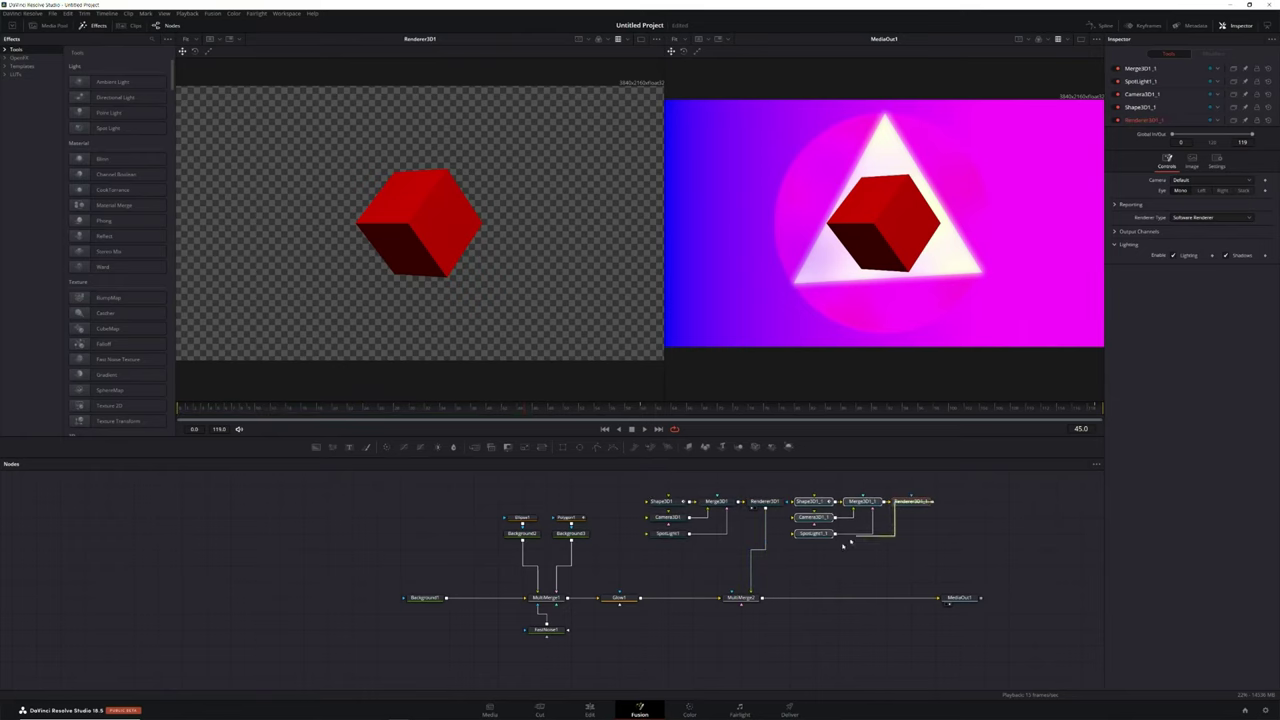
{"action": "left_click_drag", "start_coordinate": [932, 501], "coordinate": [735, 597]}
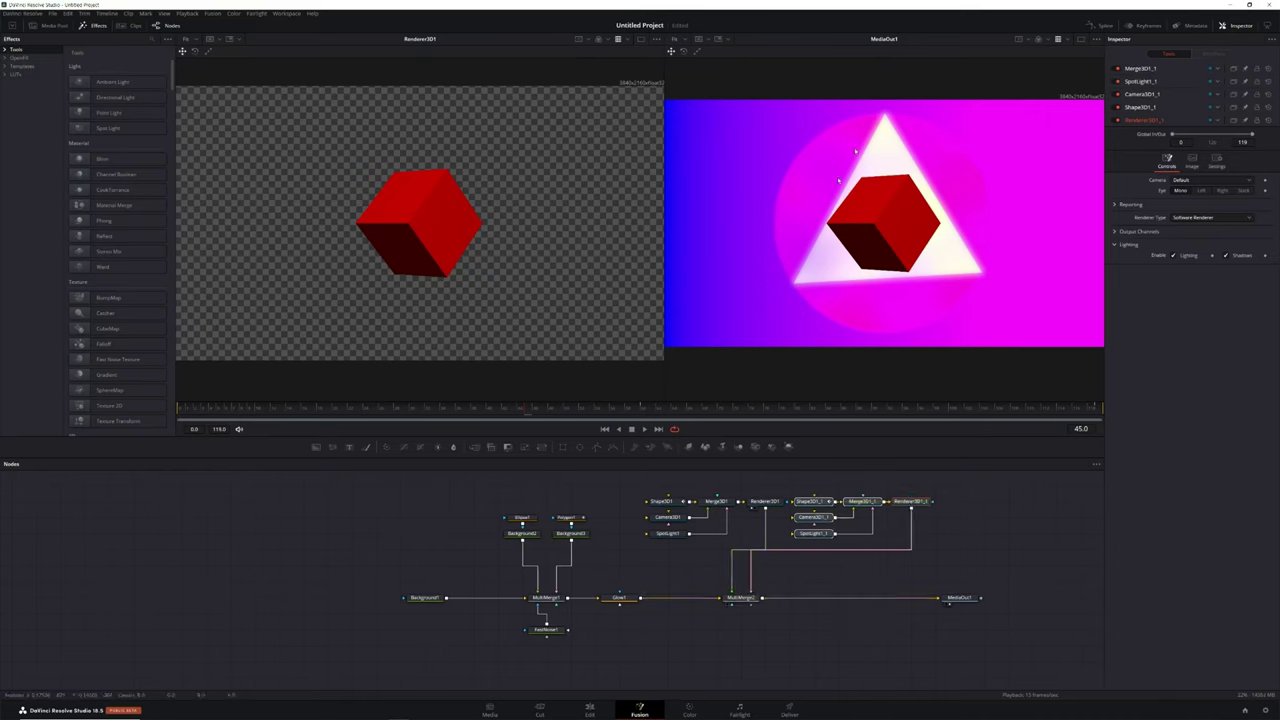
In MultiMerge2, move Layer 1's cube to the frame's upper-left area and Layer 2's cube to the lower-right, and play the result.
{"action": "left_click", "coordinate": [738, 598]}
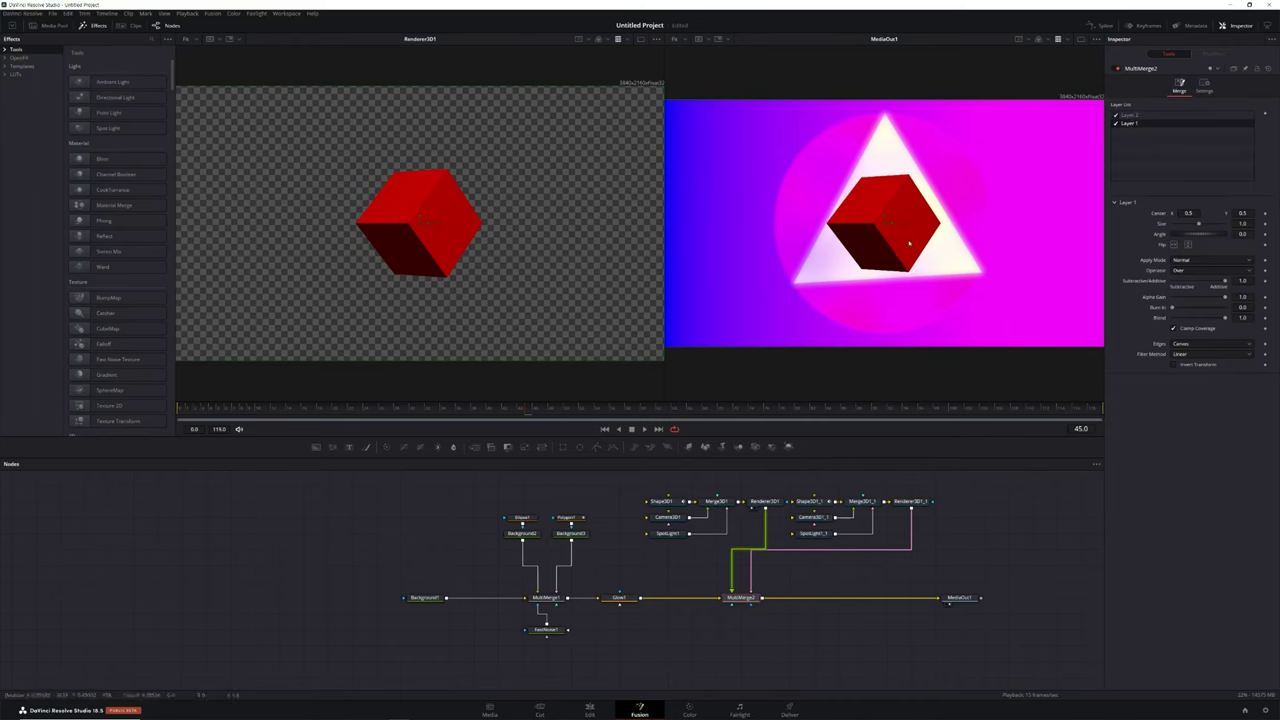
{"action": "left_click_drag", "start_coordinate": [883, 225], "coordinate": [728, 152]}
{"action": "left_click", "coordinate": [1130, 116]}
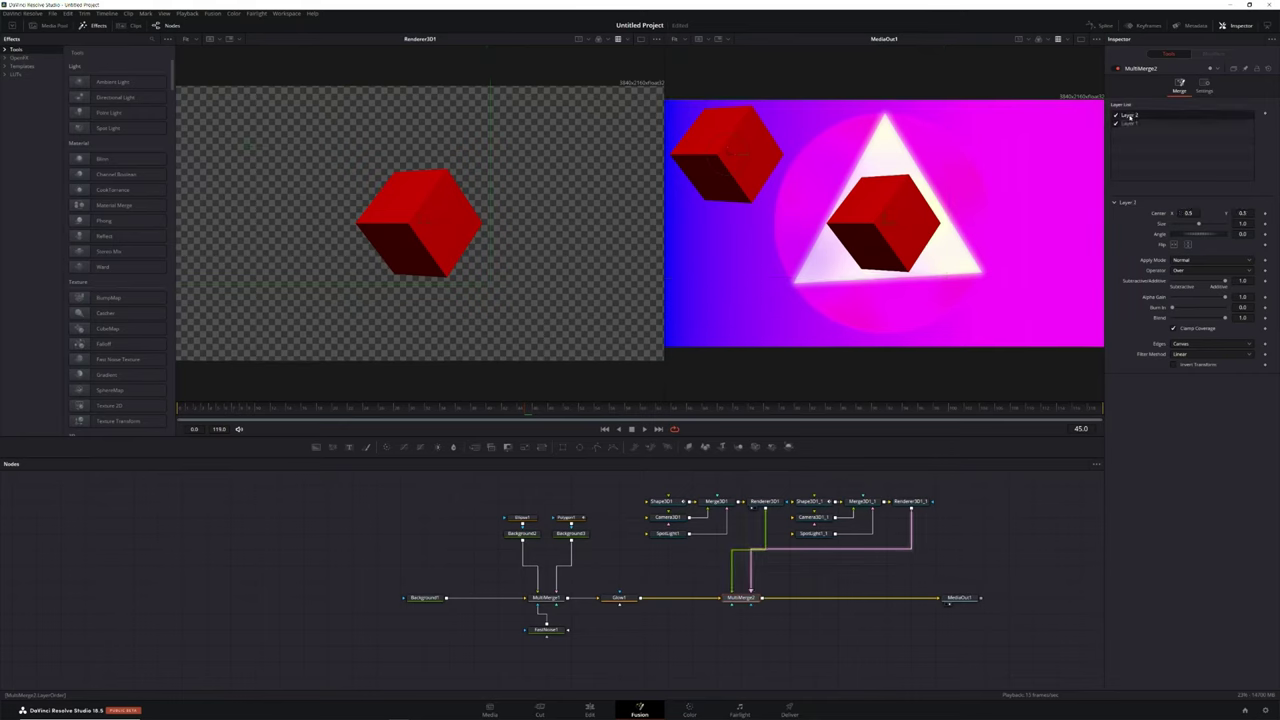
{"action": "left_click_drag", "start_coordinate": [885, 222], "coordinate": [1032, 289]}
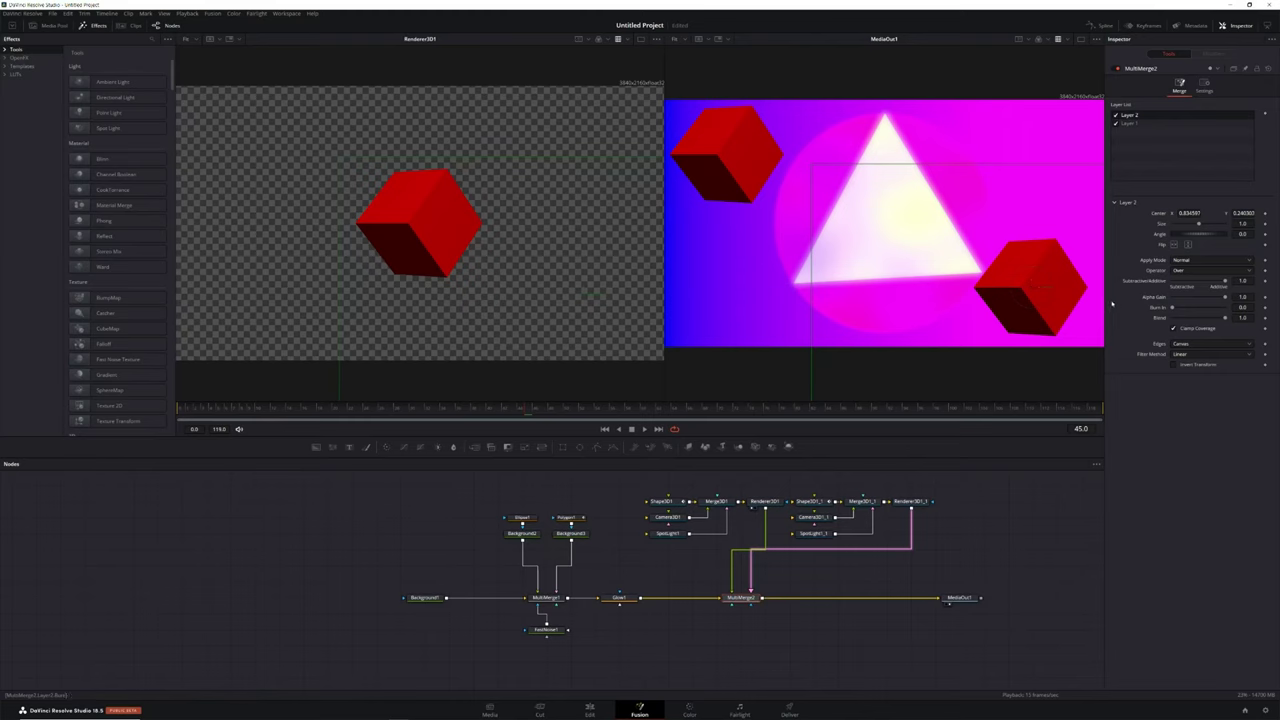
{"action": "left_click", "coordinate": [643, 428]}
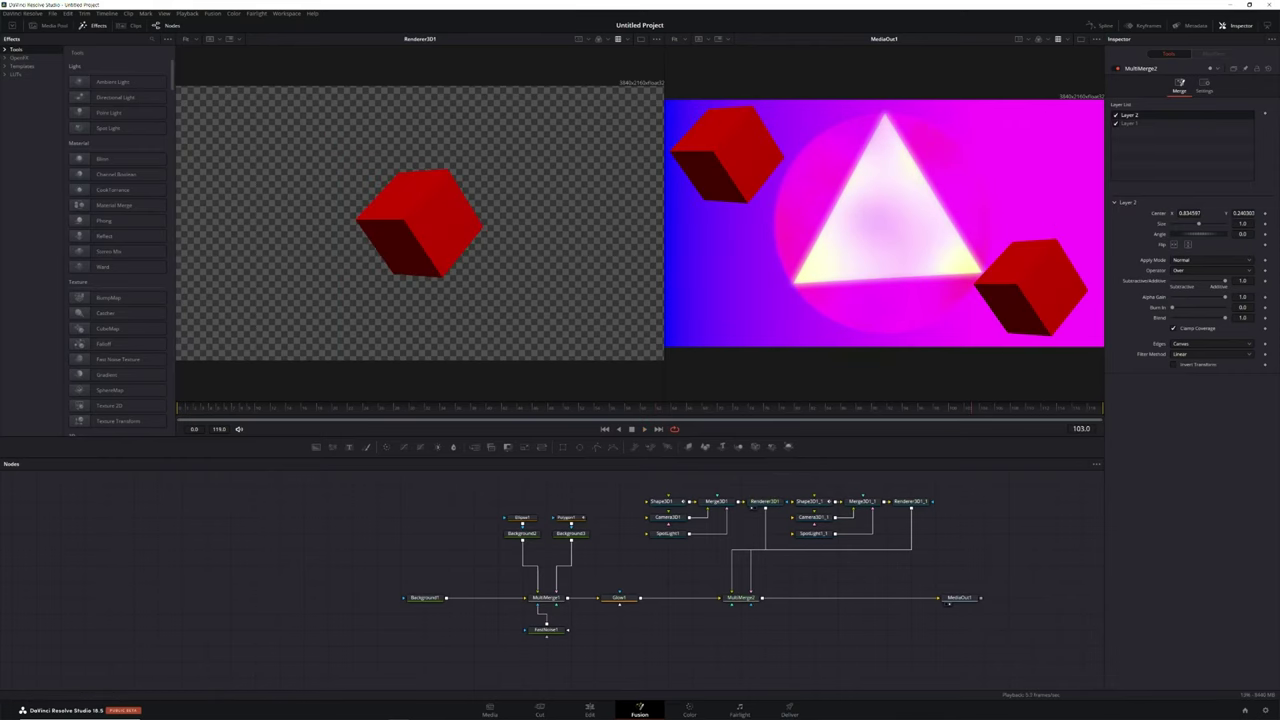
Enable motion blur on MultiMerge2 with quality 5 and play back the composition.
{"action": "left_click", "coordinate": [738, 597]}
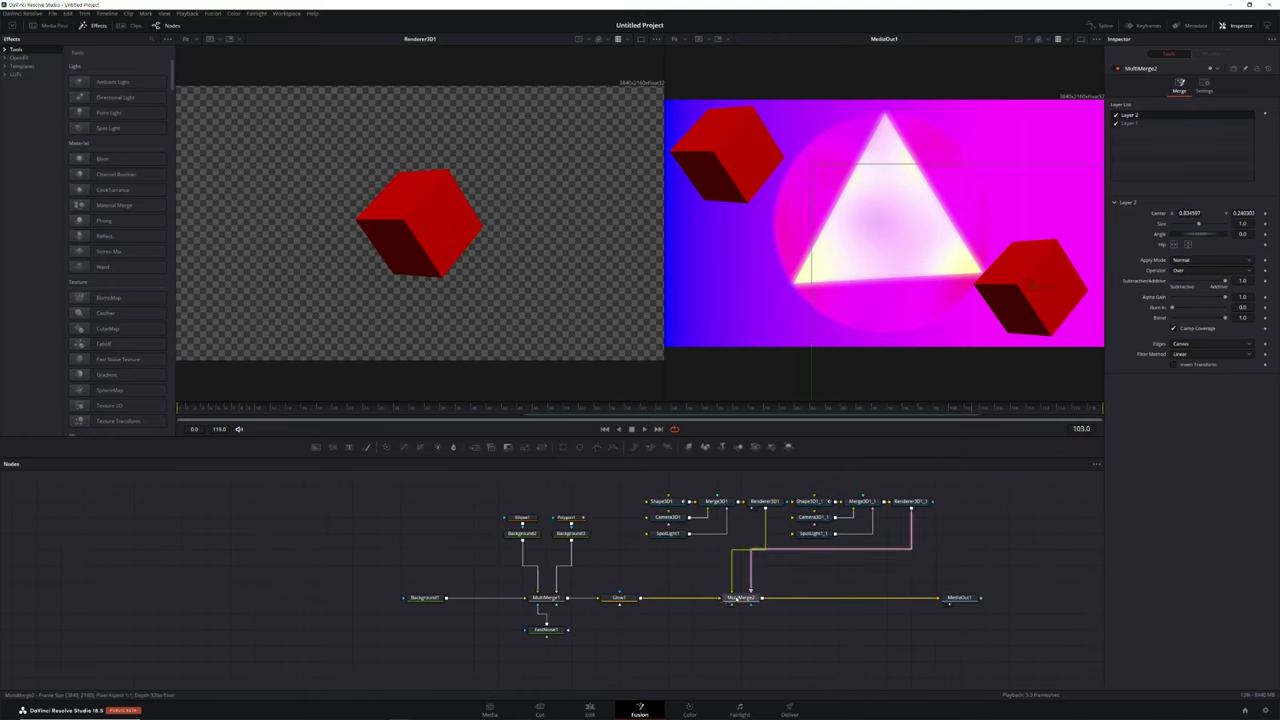
{"action": "left_click", "coordinate": [1204, 88]}
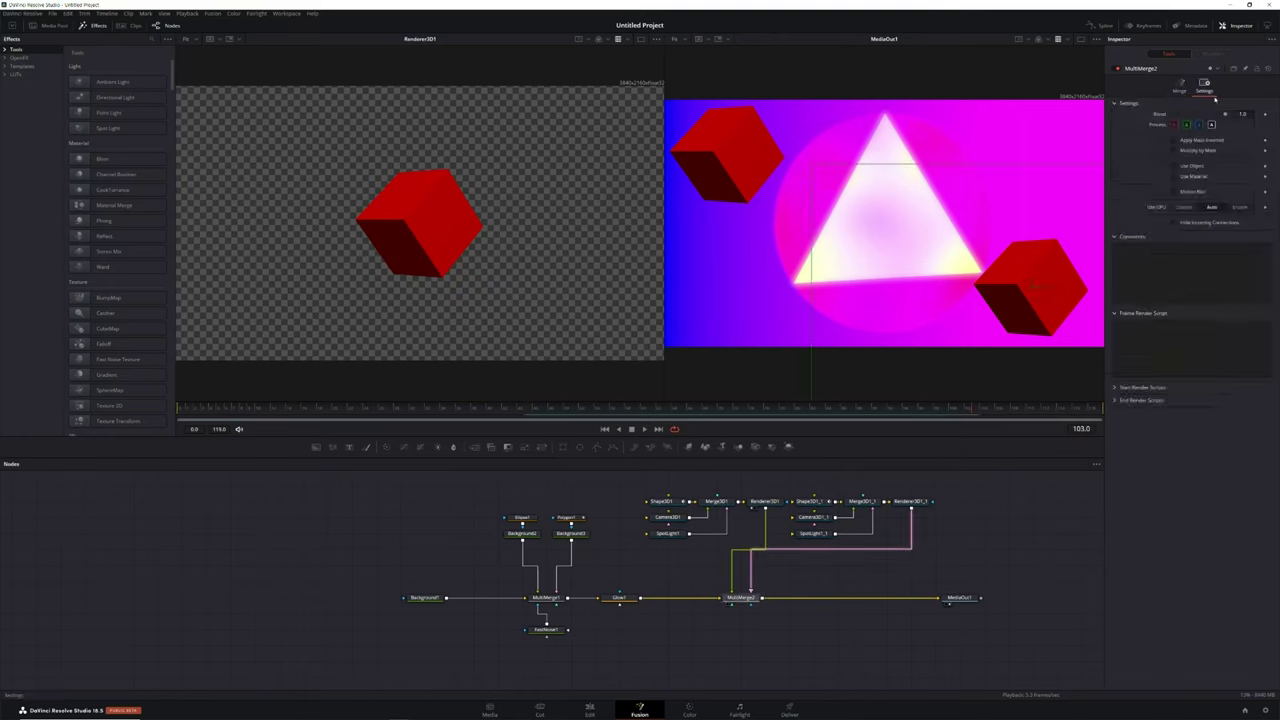
{"action": "left_click", "coordinate": [1174, 191]}
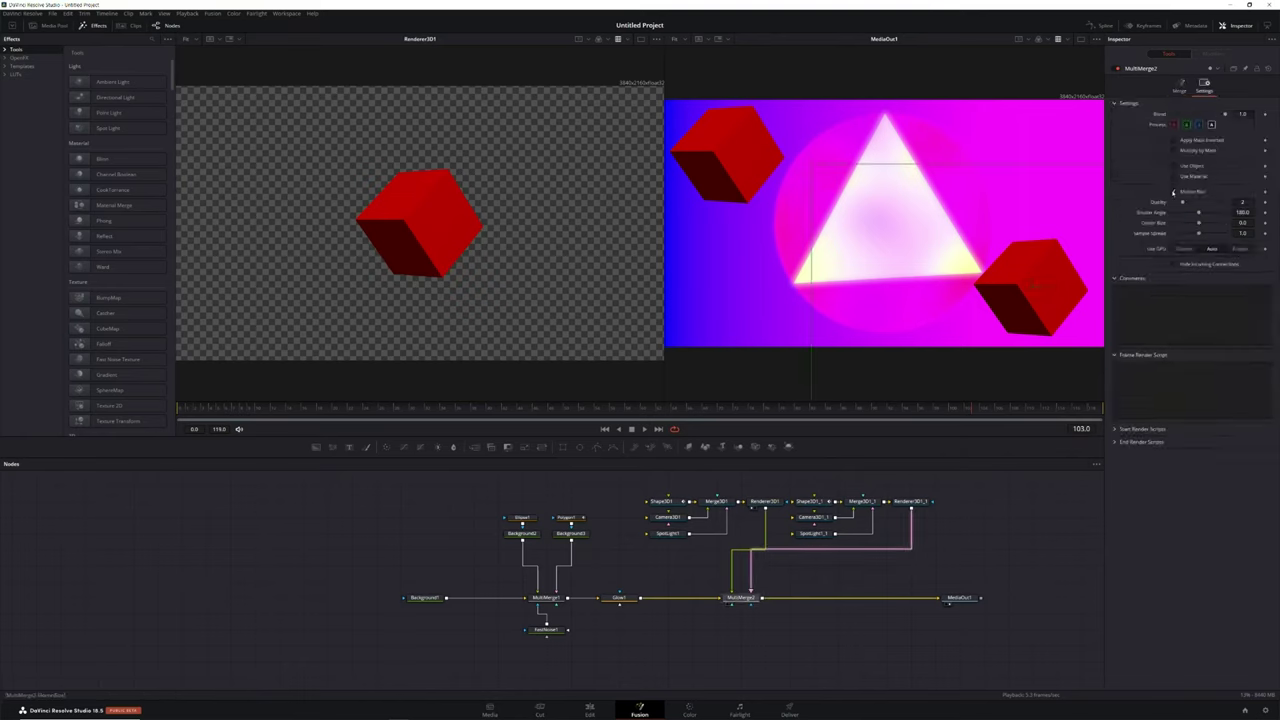
{"action": "left_click_drag", "start_coordinate": [1241, 201], "coordinate": [1243, 201]}
{"action": "key", "text": "space"}
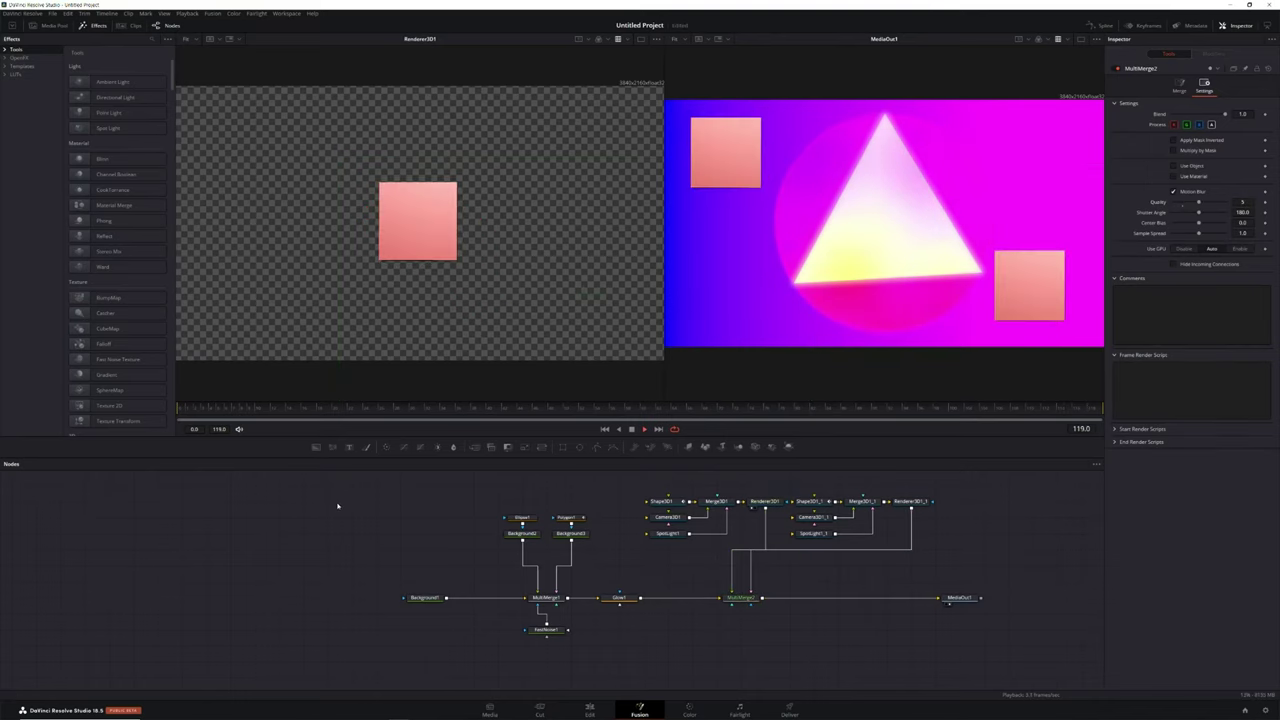
{"action": "key", "text": "space"}
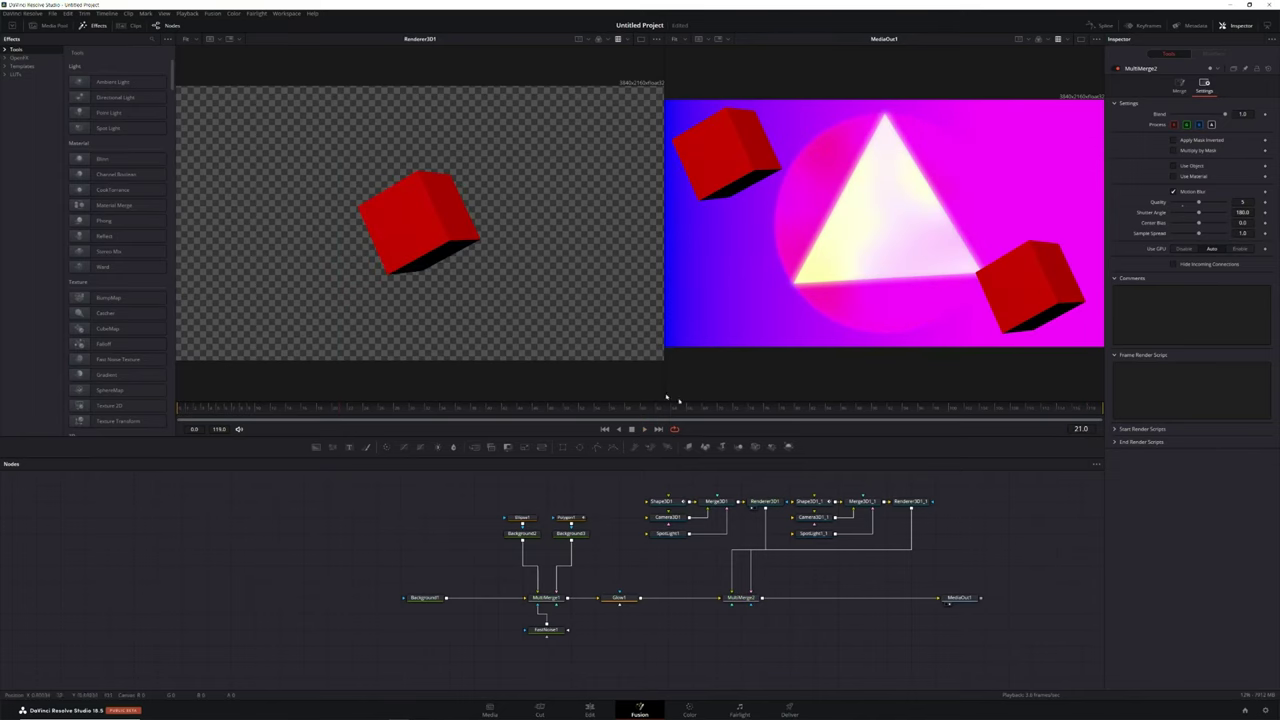
Move the original 3D node group away from its copy, add the CRT TV Effect - Lines template to MultiMerge2 as a layer, and preview it.
{"action": "left_click_drag", "start_coordinate": [645, 485], "coordinate": [669, 501]}
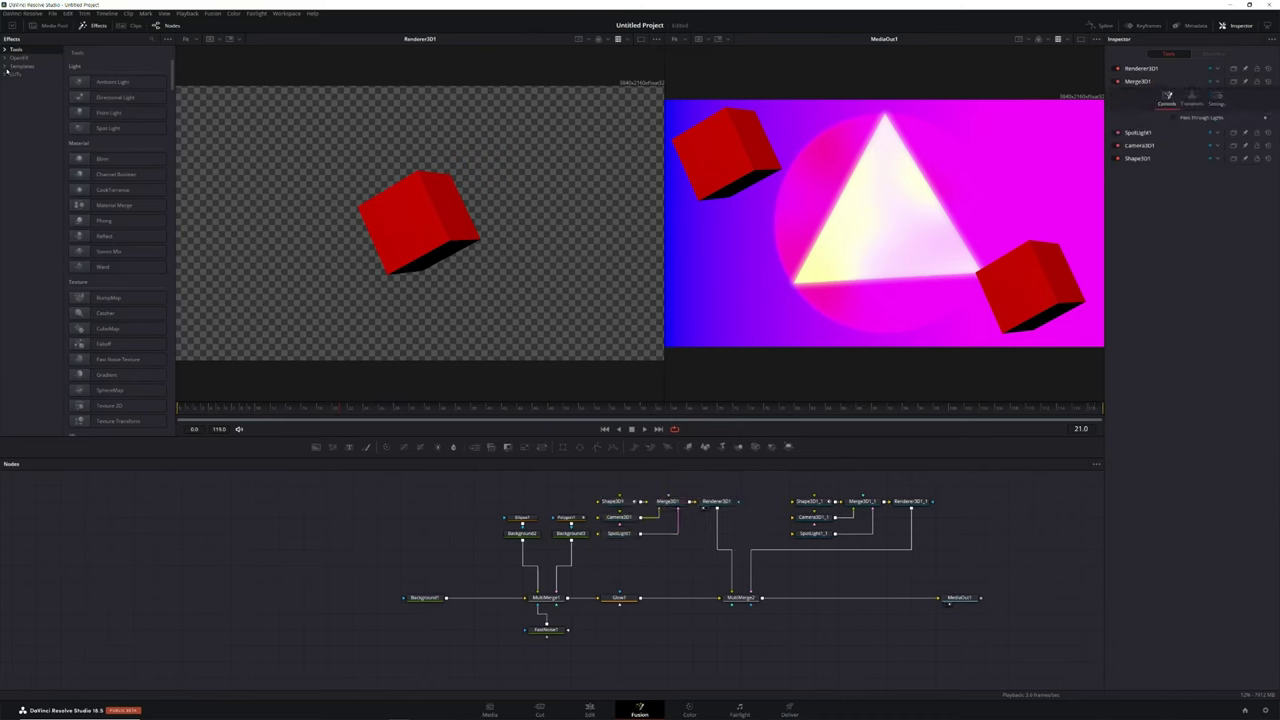
{"action": "left_click", "coordinate": [5, 67]}
{"action": "left_click", "coordinate": [14, 83]}
{"action": "left_click", "coordinate": [31, 92]}
{"action": "left_click", "coordinate": [112, 83]}
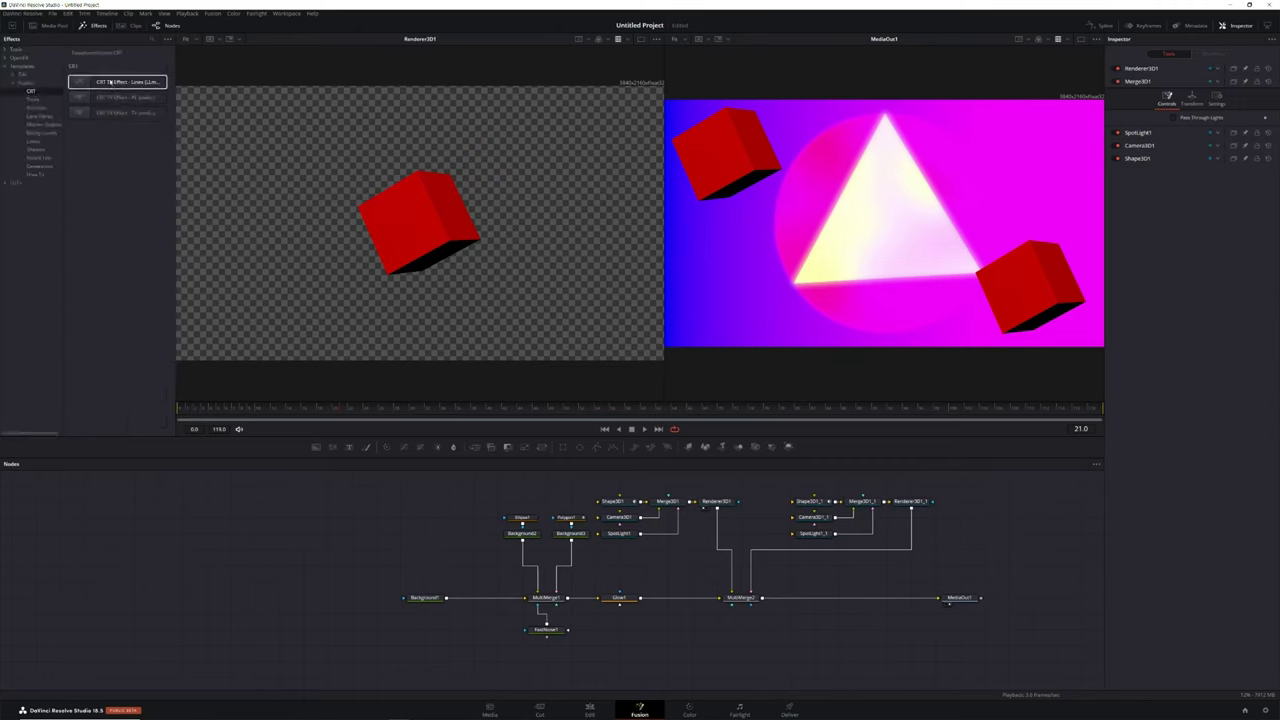
{"action": "left_click_drag", "start_coordinate": [112, 83], "coordinate": [742, 598]}
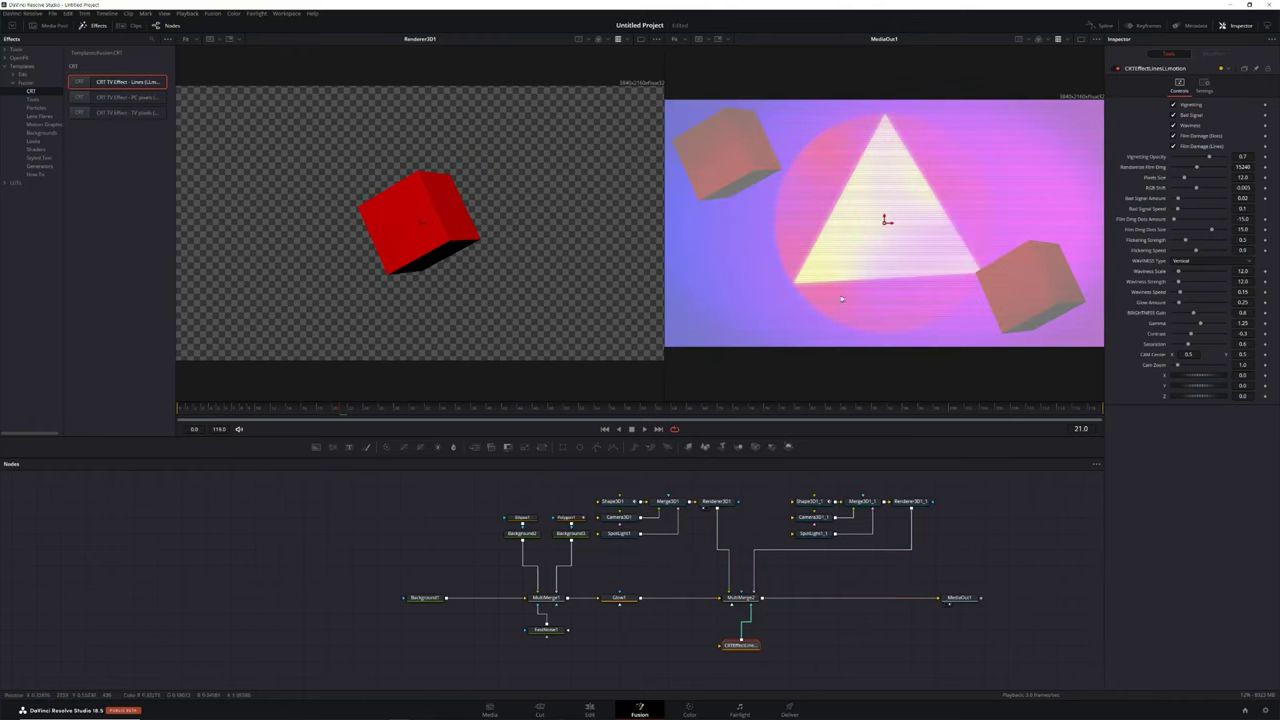
{"action": "key", "text": "space"}
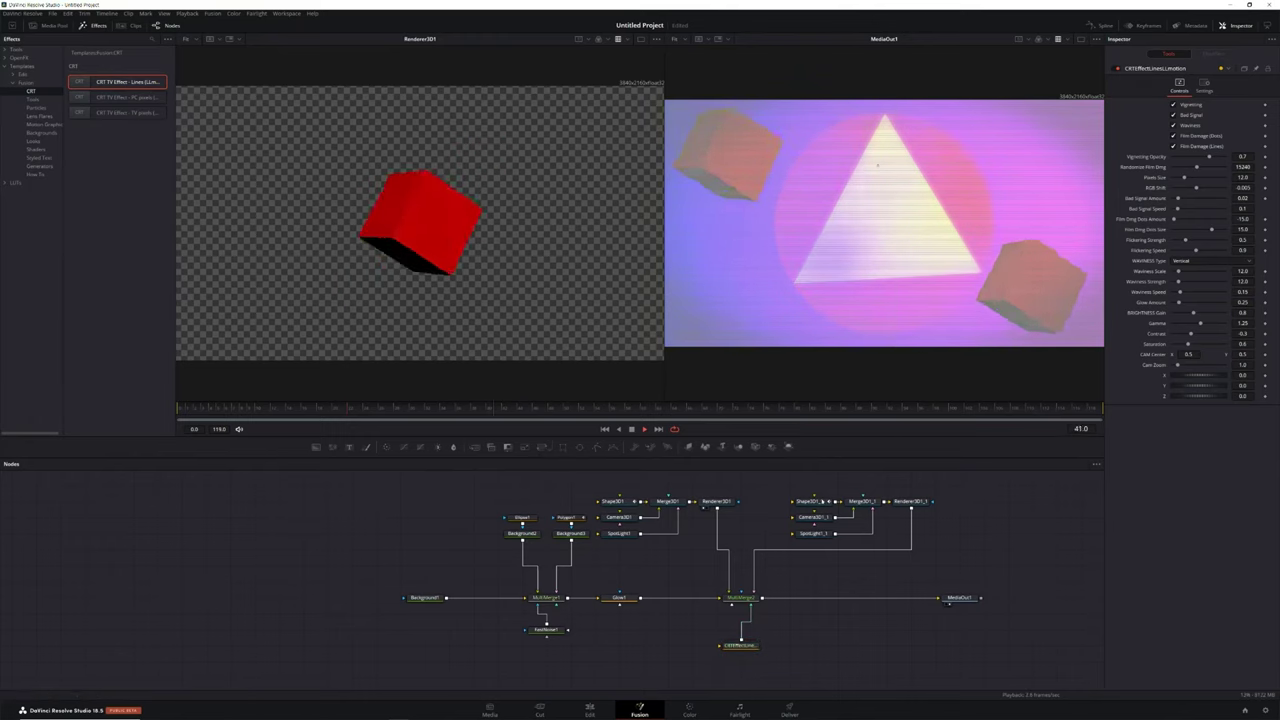
{"action": "key", "text": "space"}
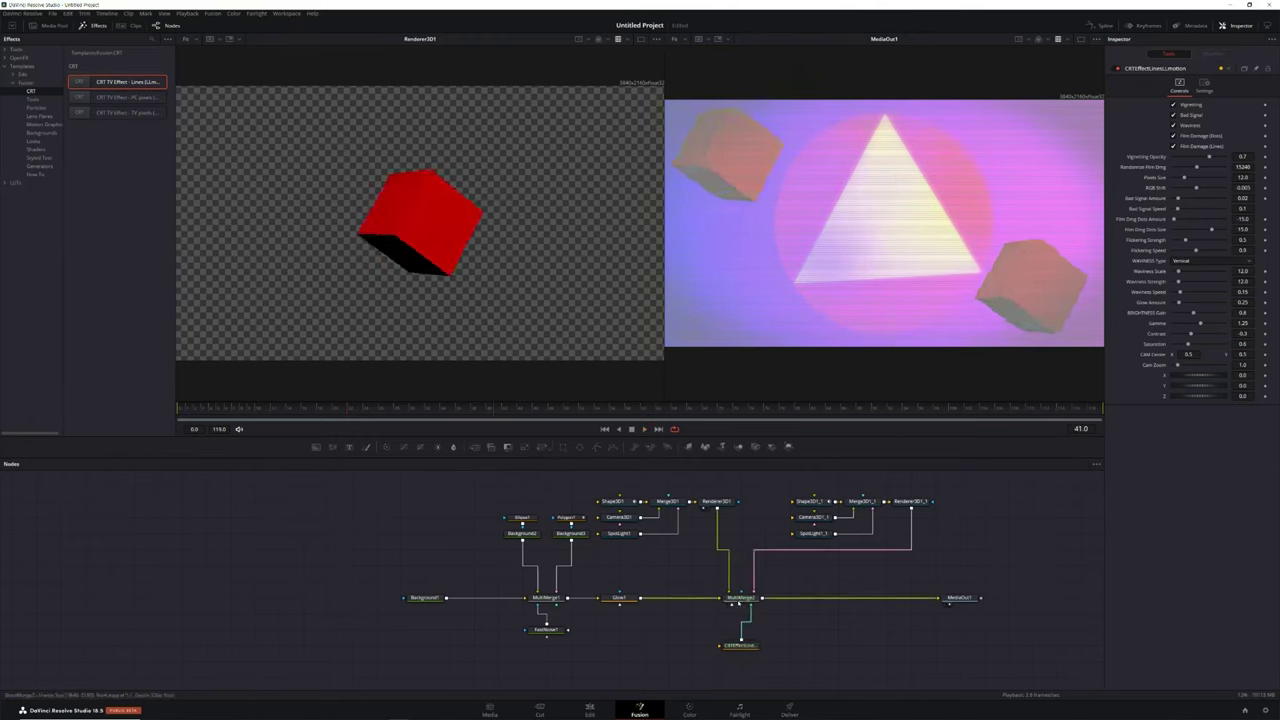
Reduce the blend of the CRT effect layer in MultiMerge2 to about 0.29.
{"action": "left_click", "coordinate": [736, 600]}
{"action": "left_click", "coordinate": [1128, 116]}
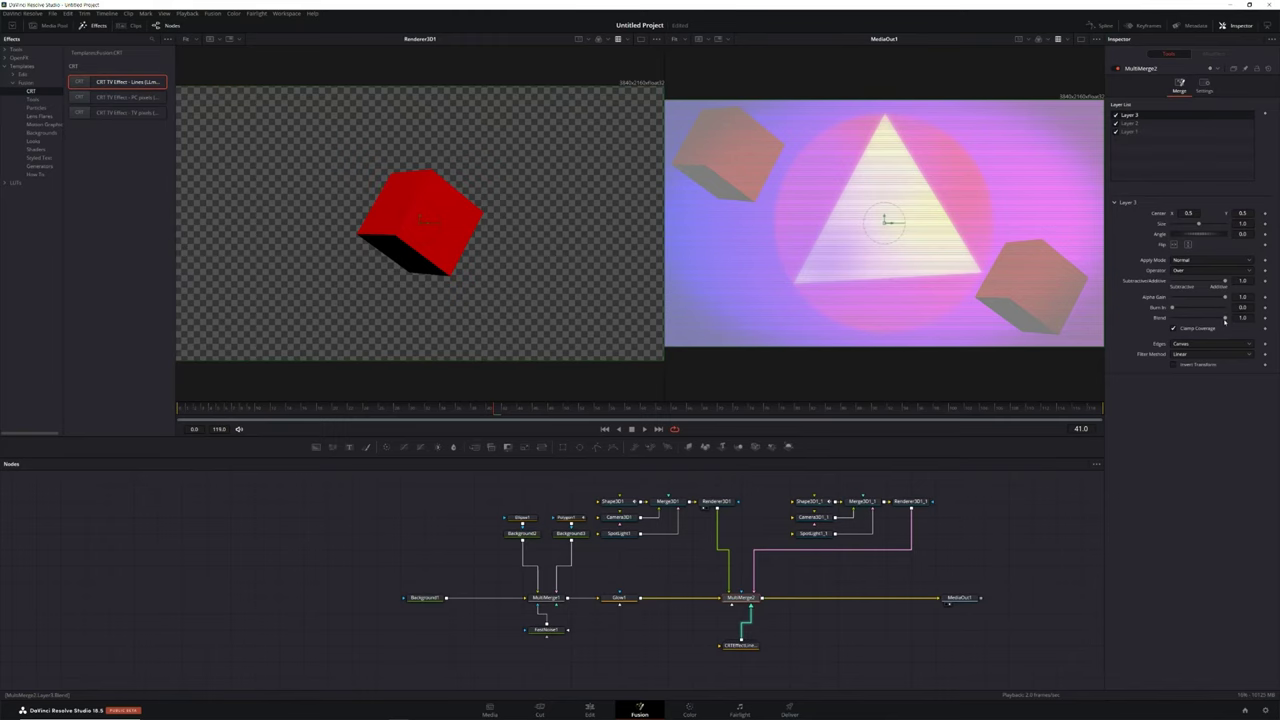
{"action": "left_click_drag", "start_coordinate": [1218, 319], "coordinate": [1188, 318]}
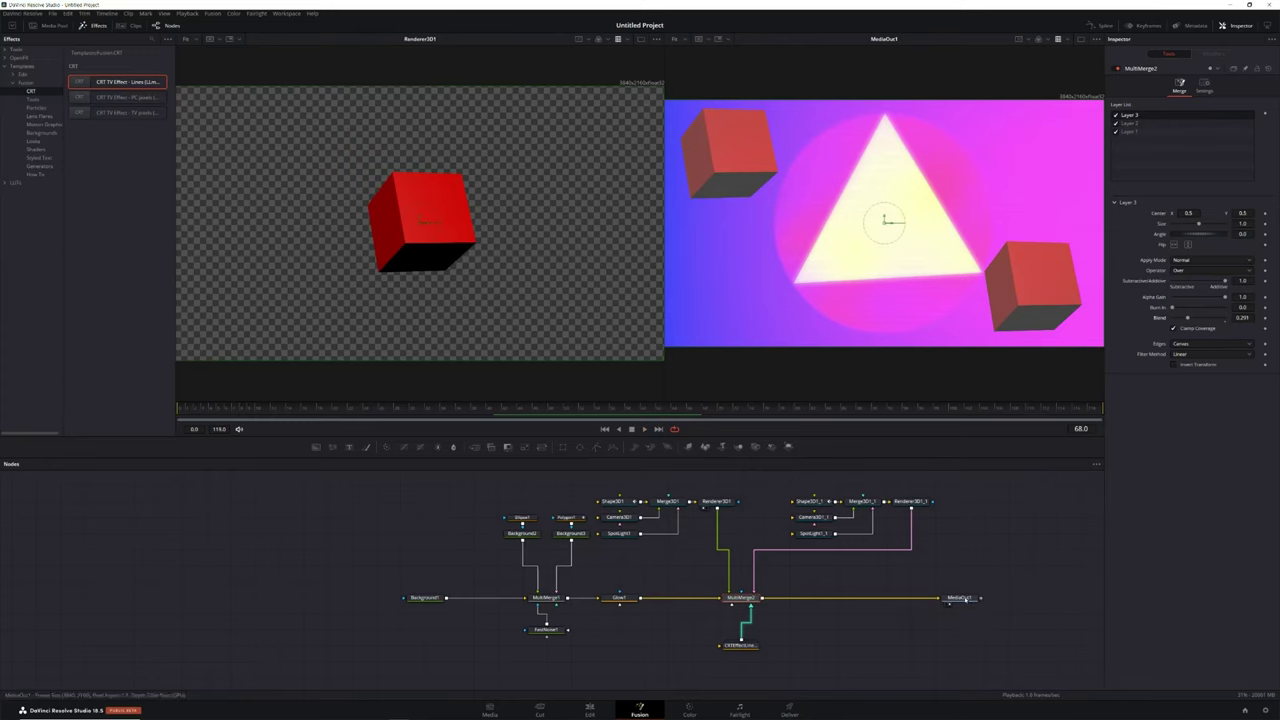
Spread out the node graph by moving MediaOut1 to the far end and Background1, the MultiMerge1 group and Glow1 towards the start.
{"action": "left_click_drag", "start_coordinate": [965, 598], "coordinate": [1060, 598]}
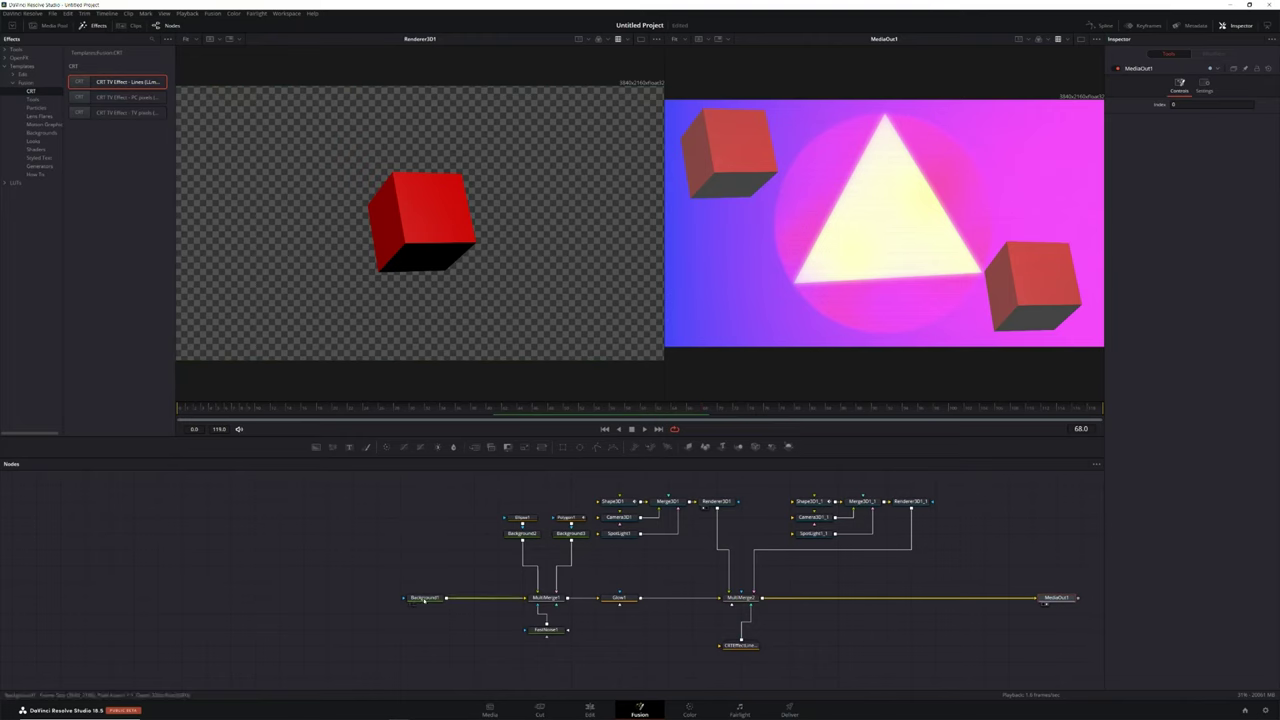
{"action": "left_click_drag", "start_coordinate": [418, 598], "coordinate": [70, 598]}
{"action": "left_click_drag", "start_coordinate": [500, 511], "coordinate": [586, 648]}
{"action": "left_click_drag", "start_coordinate": [546, 605], "coordinate": [231, 605]}
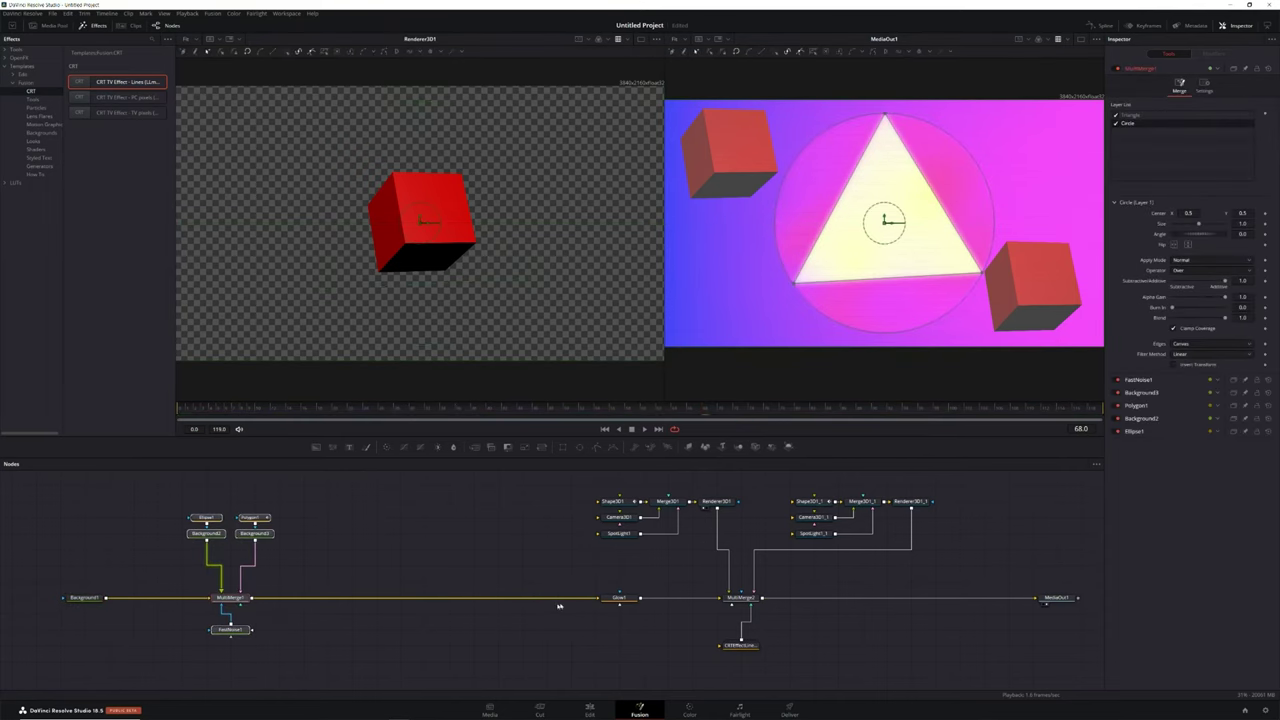
{"action": "left_click_drag", "start_coordinate": [622, 601], "coordinate": [279, 597]}
Lower Background2 and Background3 with their Ellipse1 and Polygon1 masks so they sit closer to MultiMerge1.
{"action": "left_click_drag", "start_coordinate": [254, 533], "coordinate": [208, 566]}
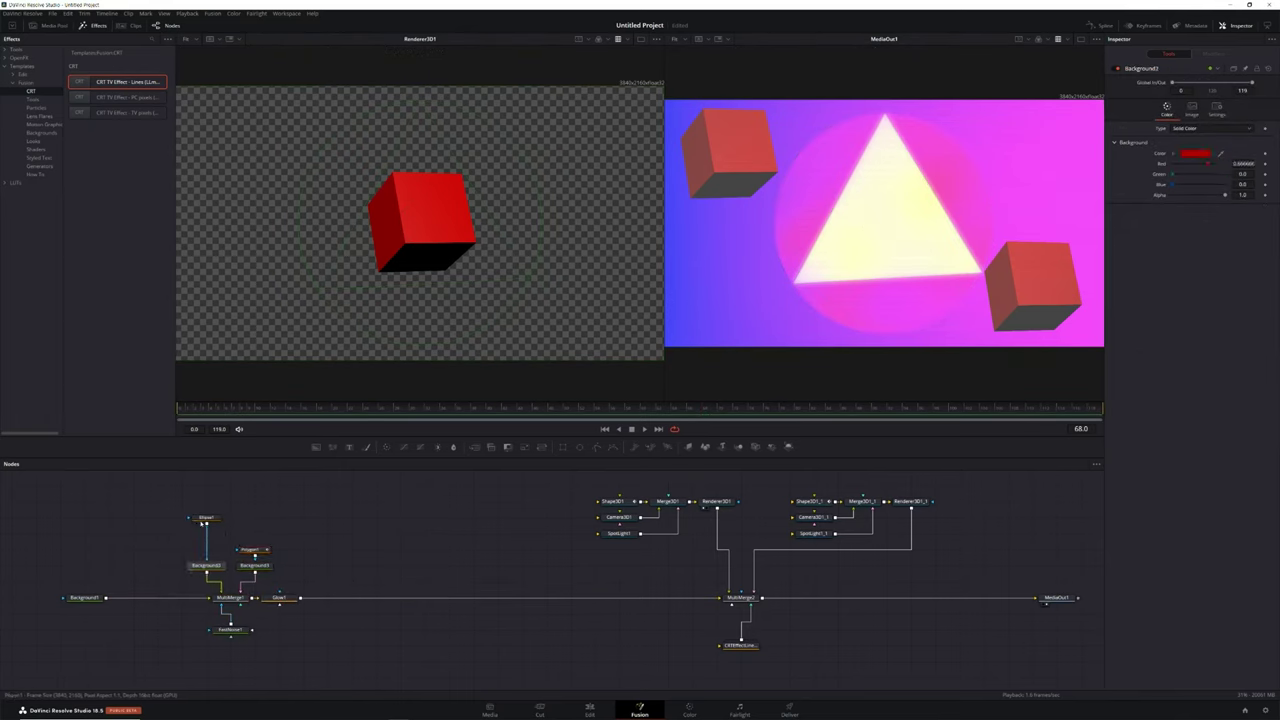
{"action": "left_click_drag", "start_coordinate": [206, 517], "coordinate": [206, 550]}
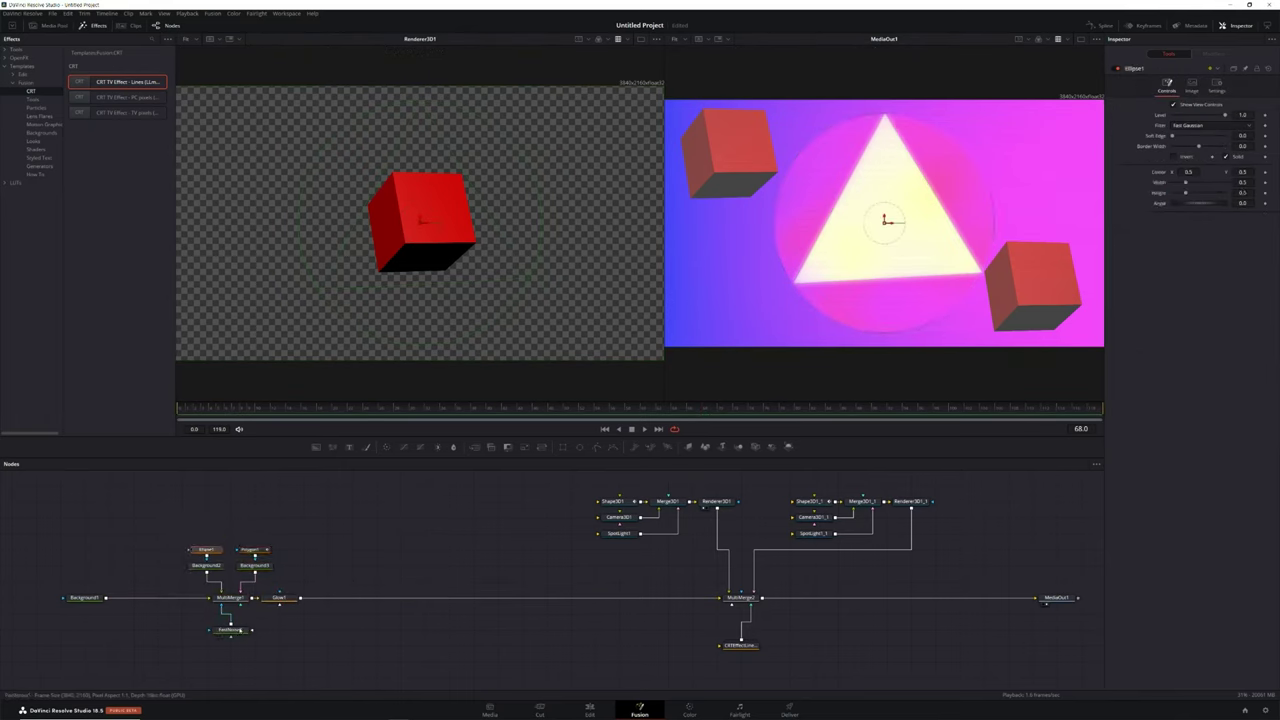
{"action": "left_click", "coordinate": [235, 631]}
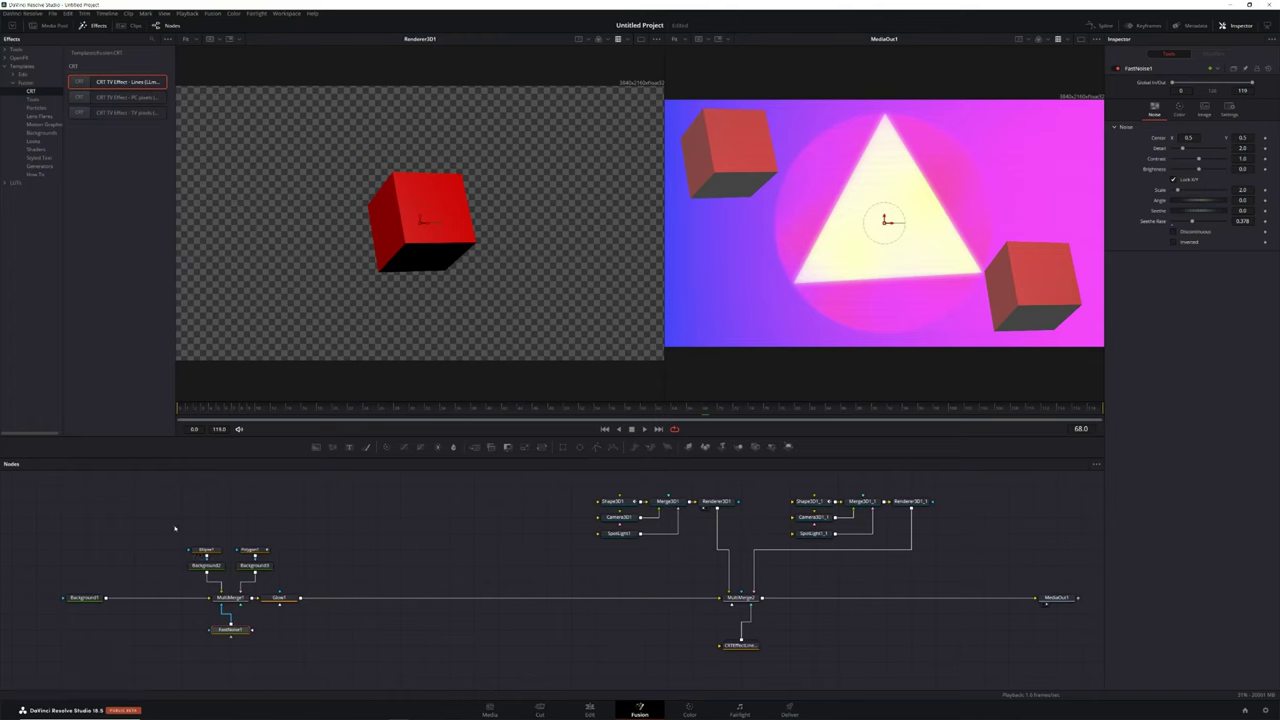
Place an Underlay behind the circle and triangle nodes, including MultiMerge1, FastNoise1 and Glow1.
{"action": "left_click_drag", "start_coordinate": [185, 530], "coordinate": [290, 656]}
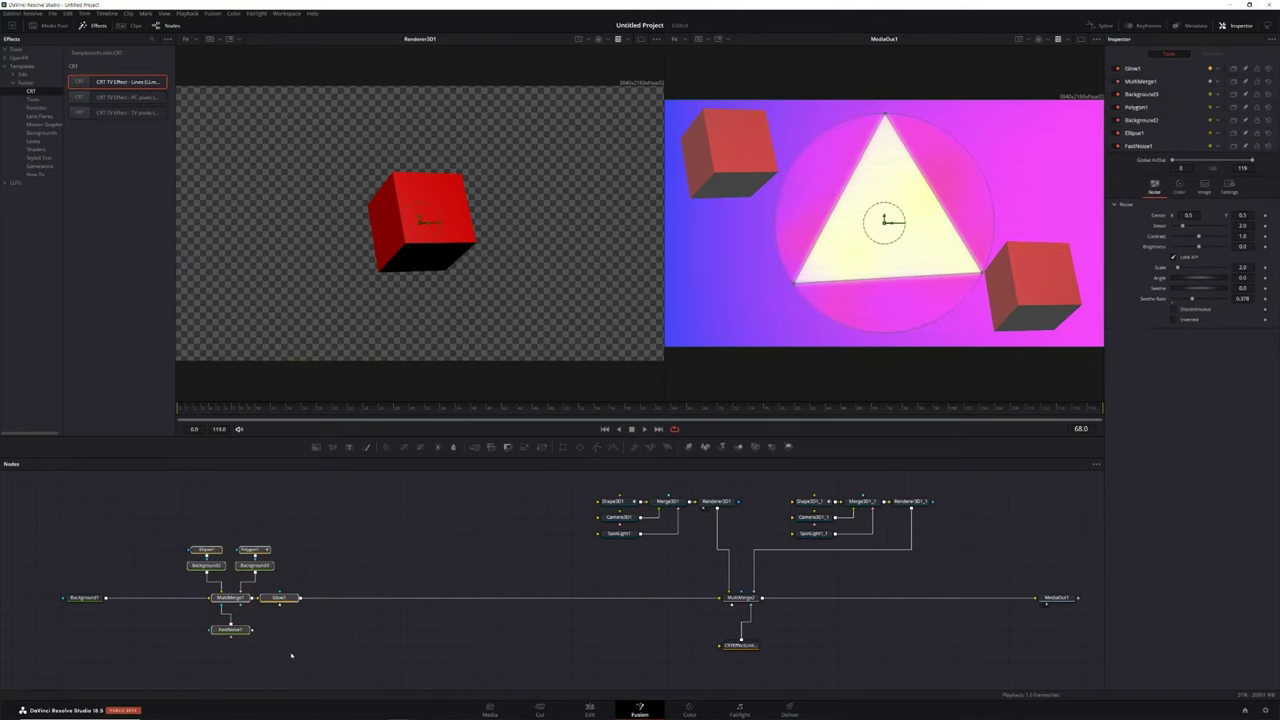
{"action": "key", "text": "shift+space"}
{"action": "type", "text": "underl"}
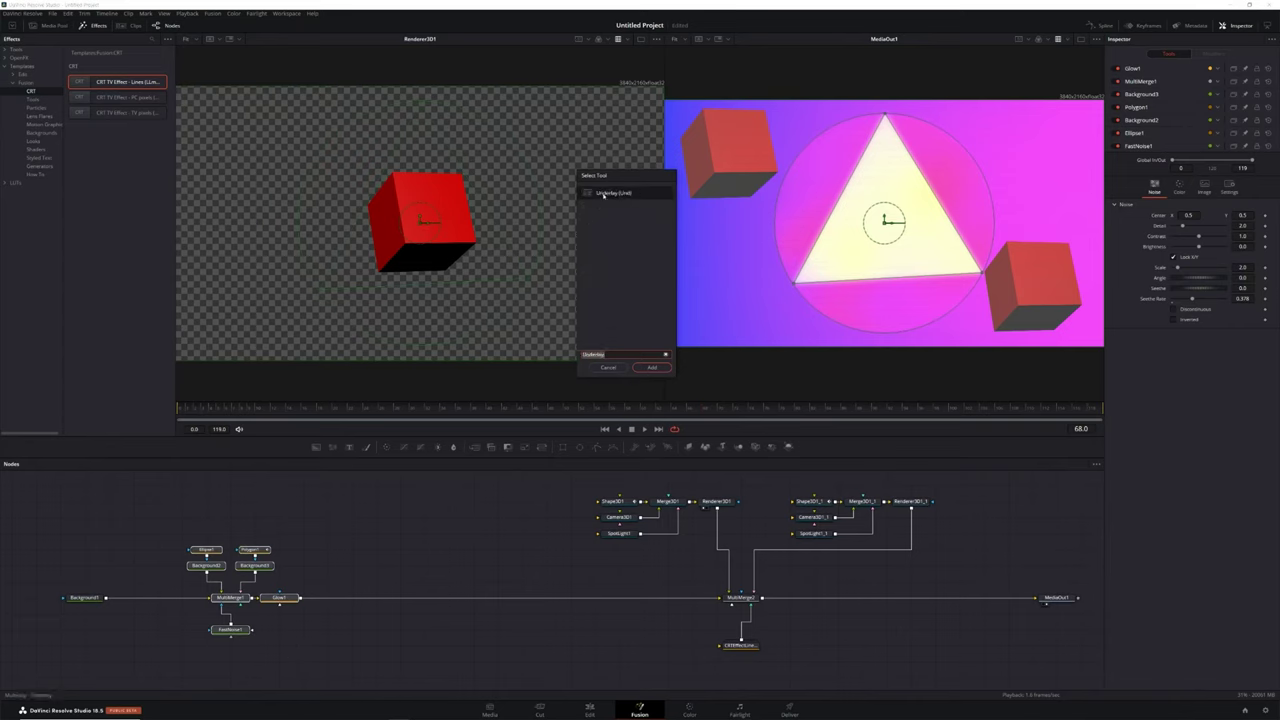
{"action": "left_click", "coordinate": [651, 367]}
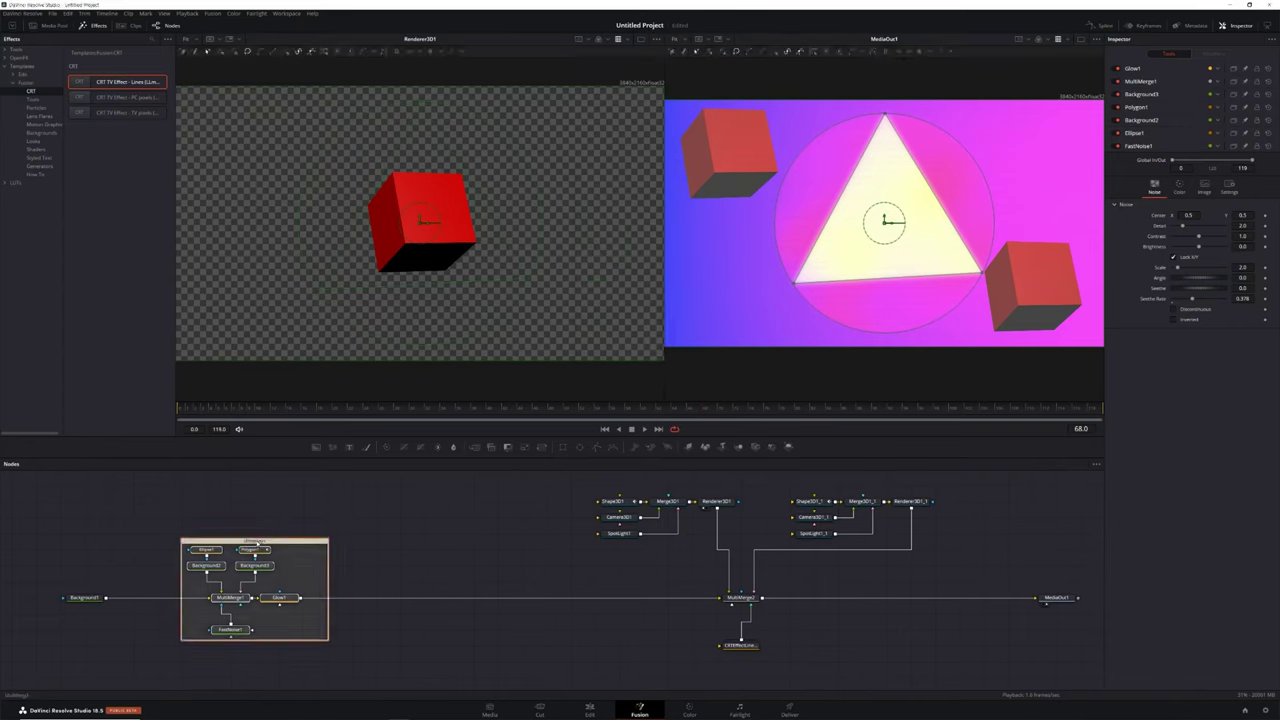
Rename the underlay as CirclteTriangle.
{"action": "key", "text": "F2"}
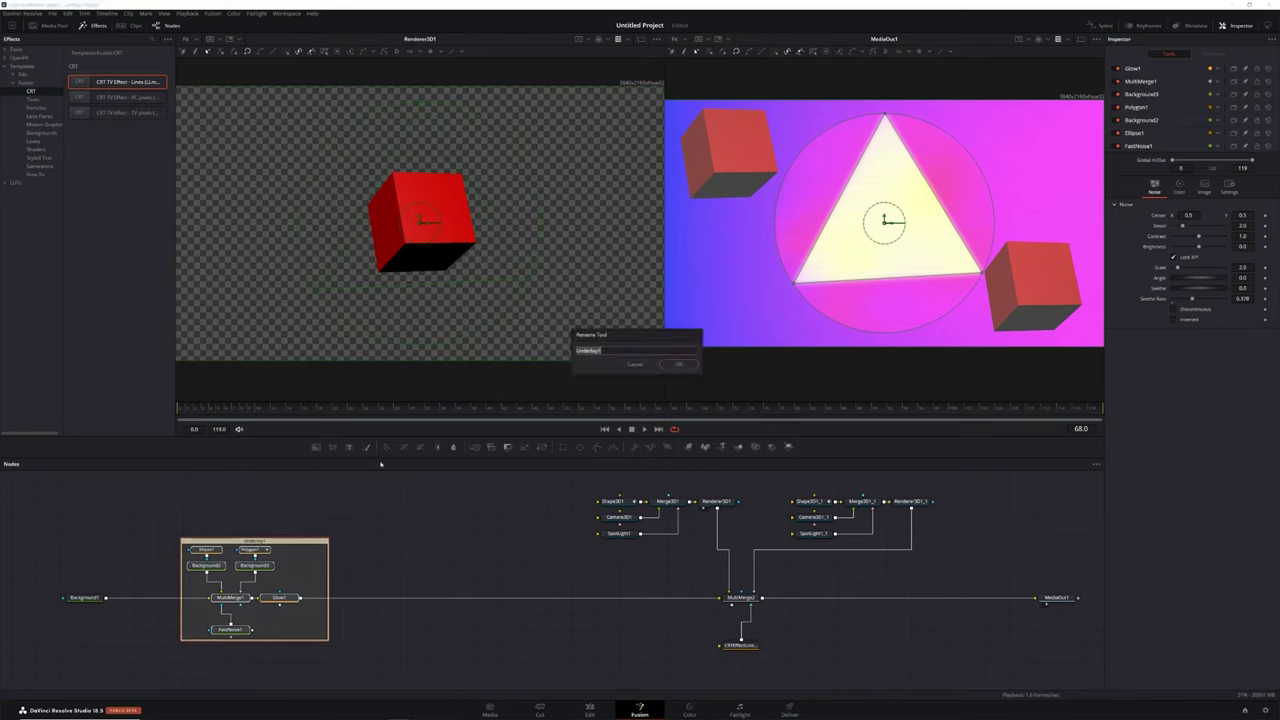
{"action": "type", "text": "CirclteTriangle"}
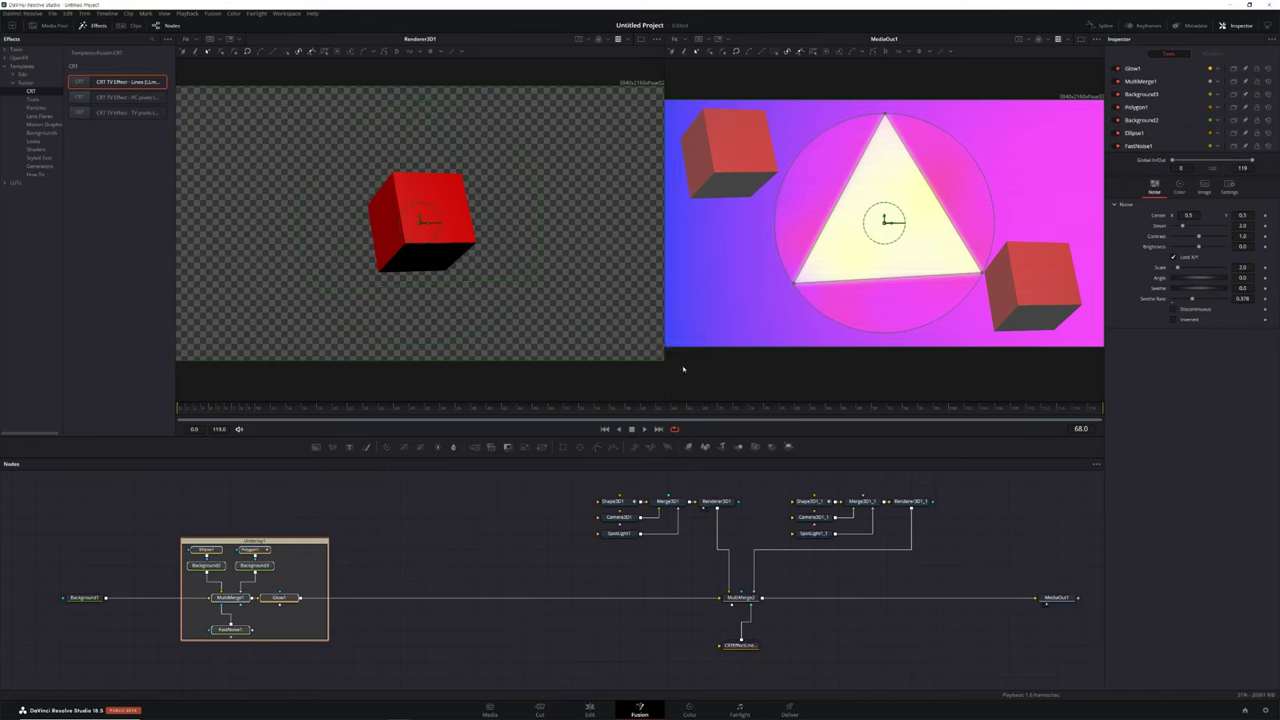
{"action": "key", "text": "Return"}
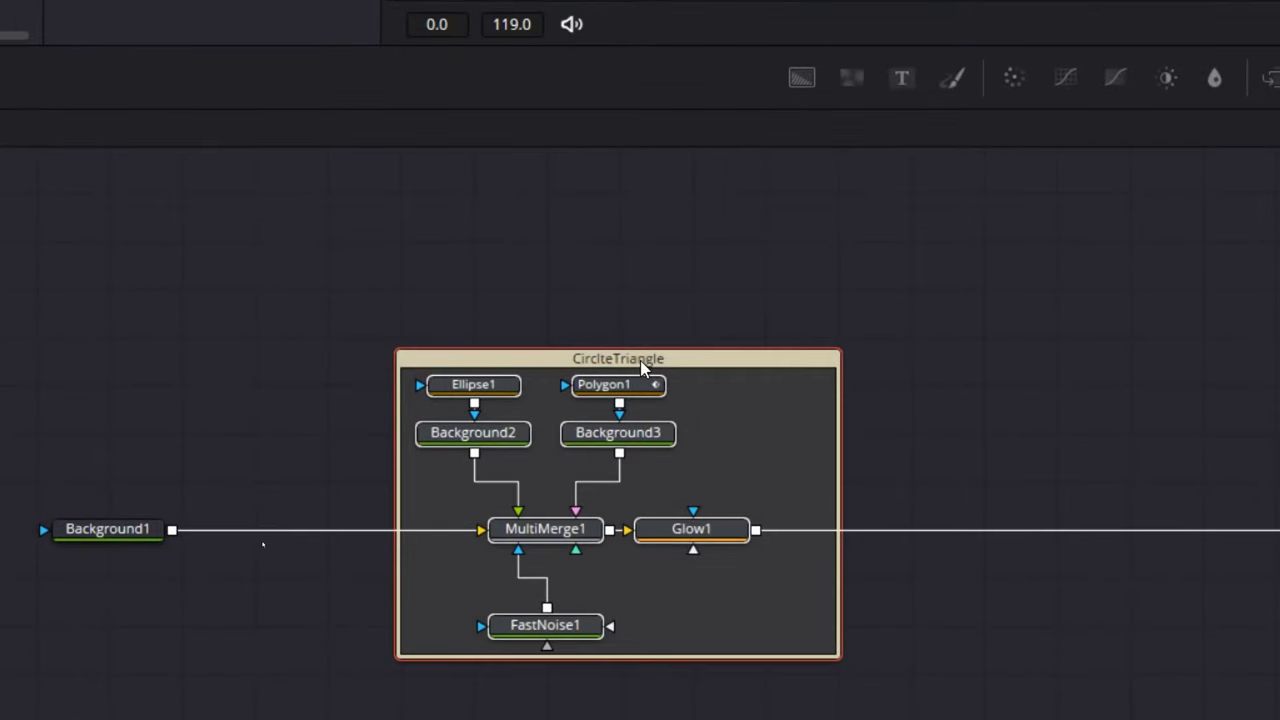
{"action": "left_click_drag", "start_coordinate": [640, 372], "coordinate": [508, 258]}
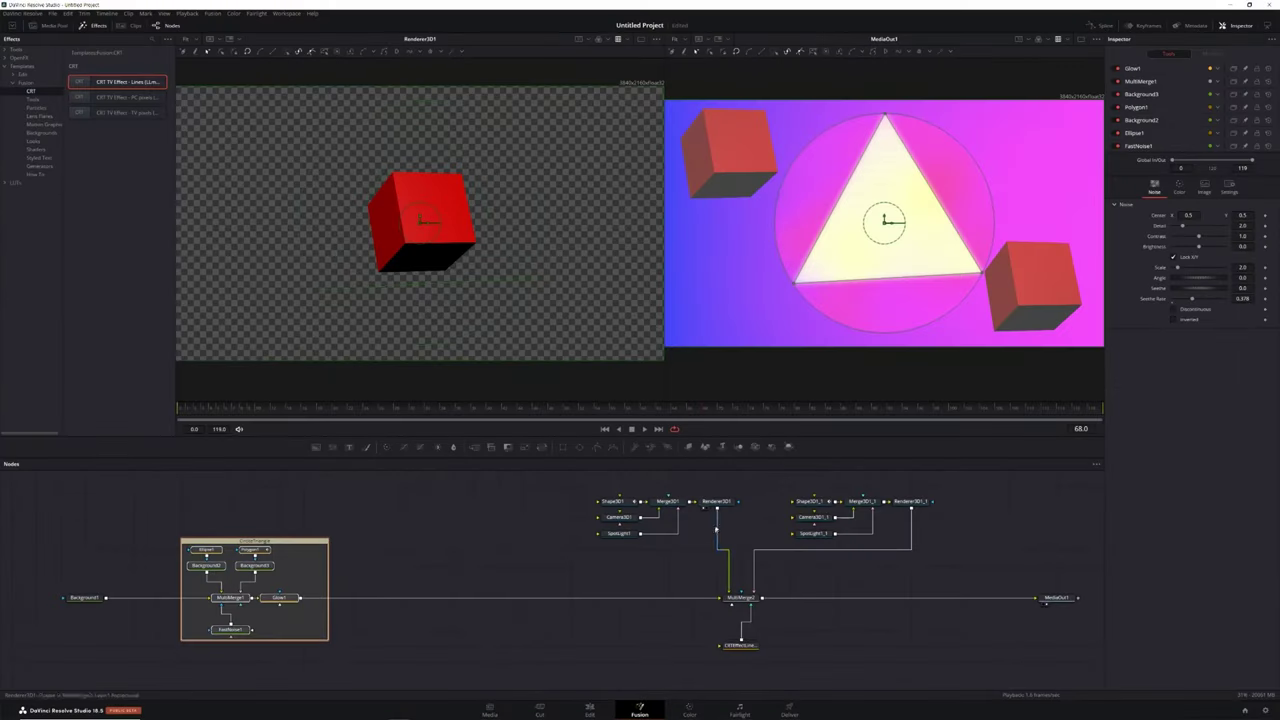
Stack the second cube's Shape3D1_1, Camera3D1_1, SpotLight1_1, Merge3D1_1 and Renderer3D1_1 in a column above MultiMerge2, with Renderer3D1 placed beside Renderer3D1_1.
{"action": "left_click_drag", "start_coordinate": [716, 501], "coordinate": [716, 566]}
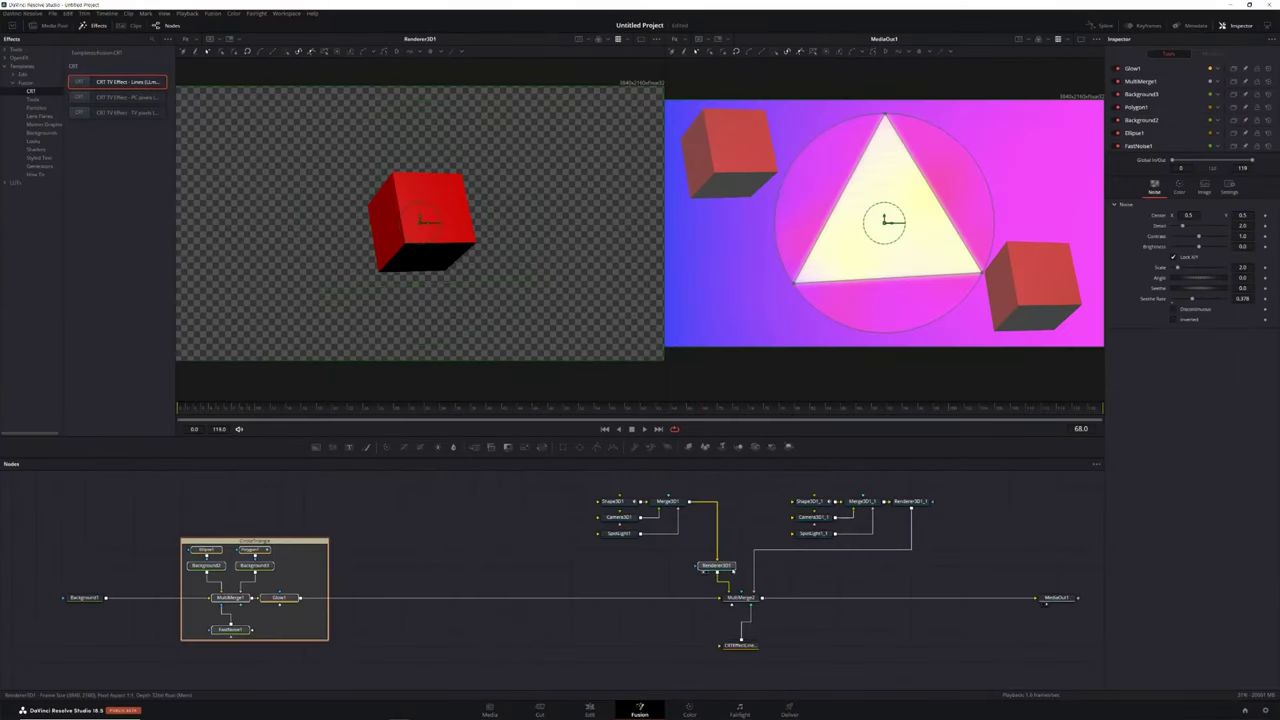
{"action": "left_click_drag", "start_coordinate": [810, 492], "coordinate": [1013, 510]}
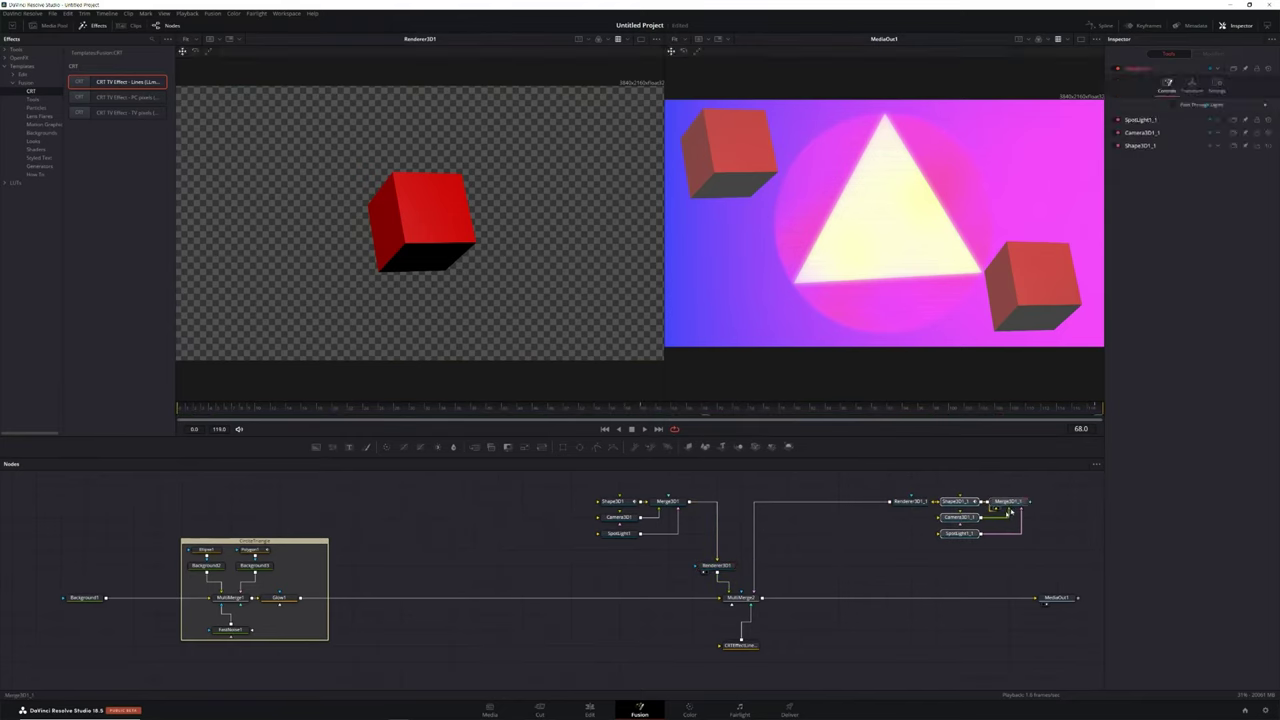
{"action": "left_click_drag", "start_coordinate": [905, 501], "coordinate": [808, 566]}
{"action": "left_click_drag", "start_coordinate": [1008, 501], "coordinate": [764, 565]}
{"action": "left_click_drag", "start_coordinate": [958, 533], "coordinate": [765, 517]}
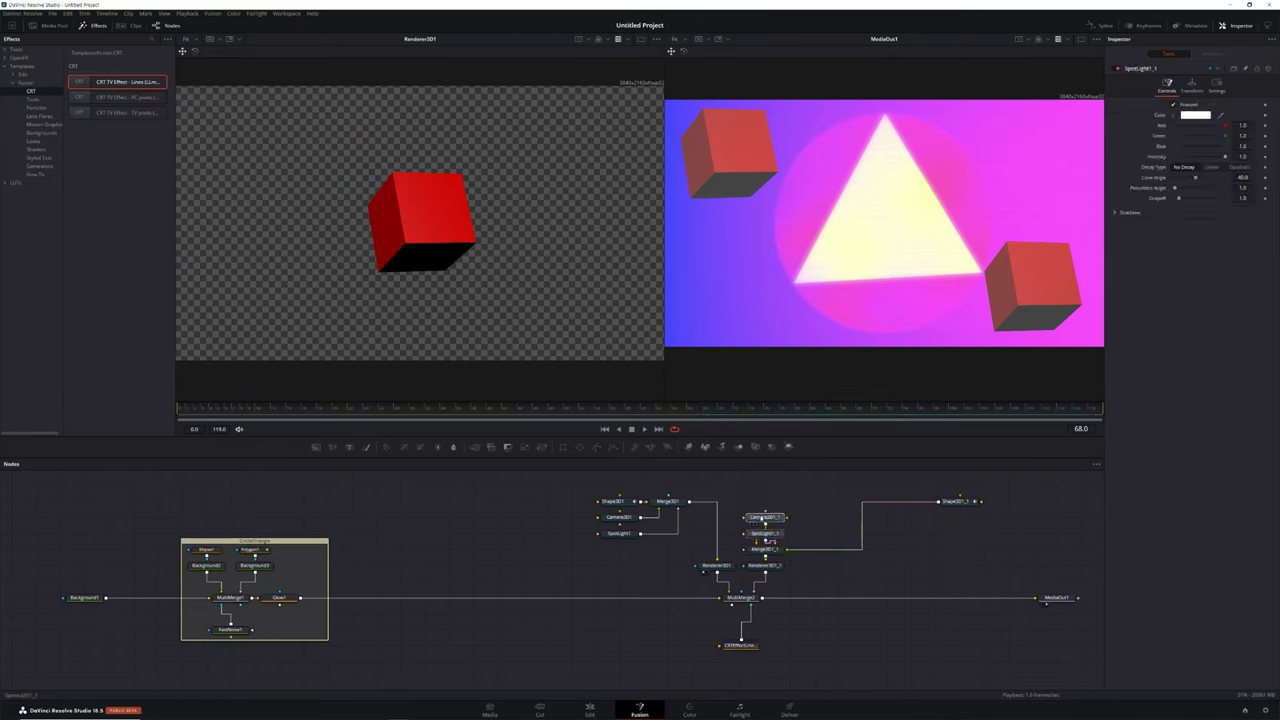
{"action": "left_click_drag", "start_coordinate": [955, 501], "coordinate": [763, 501]}
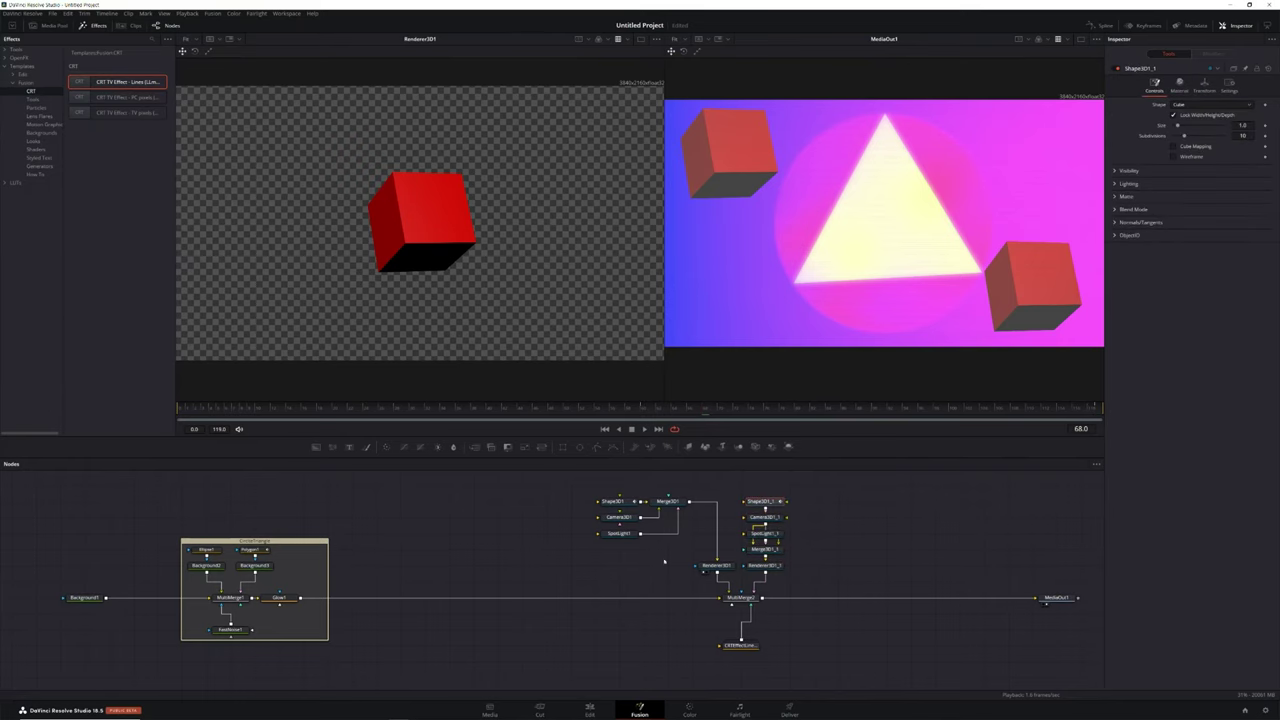
Stack the first cube's shape, camera, light and merge nodes above Renderer3D1, and move the CRT effect closer to MultiMerge2.
{"action": "left_click_drag", "start_coordinate": [667, 501], "coordinate": [716, 549]}
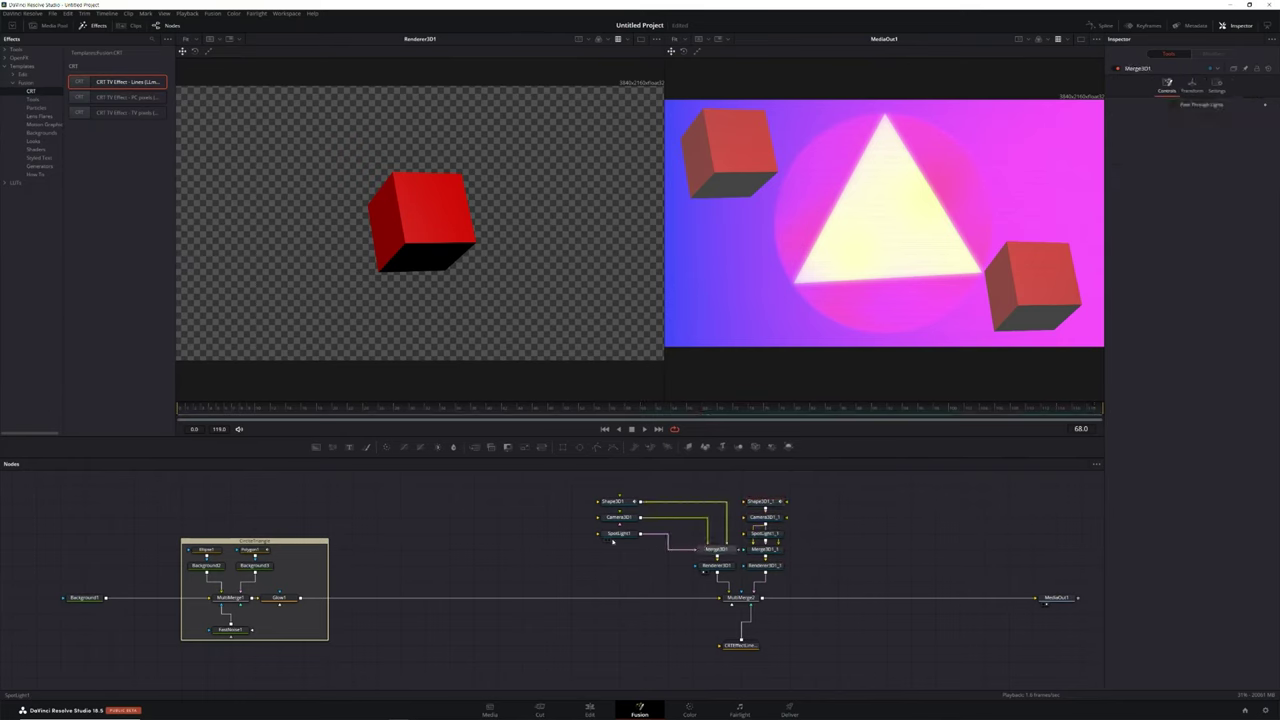
{"action": "left_click_drag", "start_coordinate": [620, 533], "coordinate": [716, 517]}
{"action": "left_click_drag", "start_coordinate": [612, 501], "coordinate": [710, 501]}
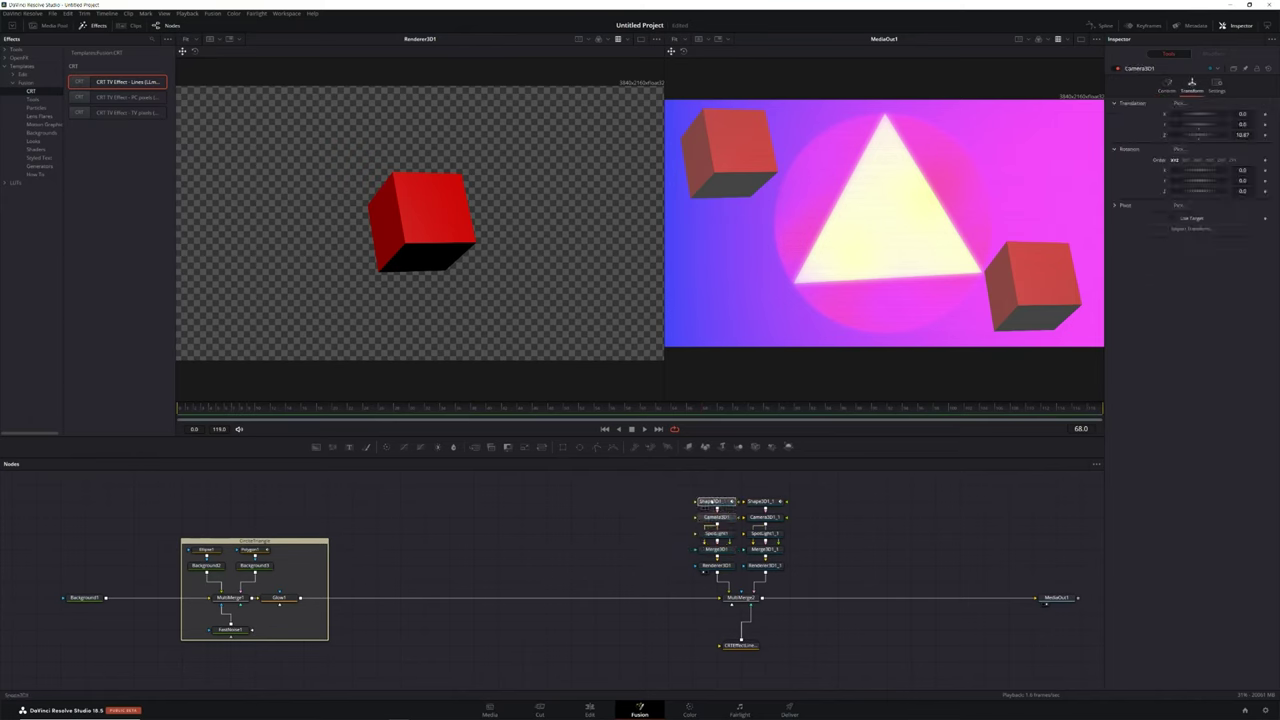
{"action": "left_click_drag", "start_coordinate": [740, 645], "coordinate": [740, 629]}
Place an Underlay behind both cube node columns, MultiMerge2 and the CRT effect.
{"action": "left_click_drag", "start_coordinate": [689, 483], "coordinate": [792, 660]}
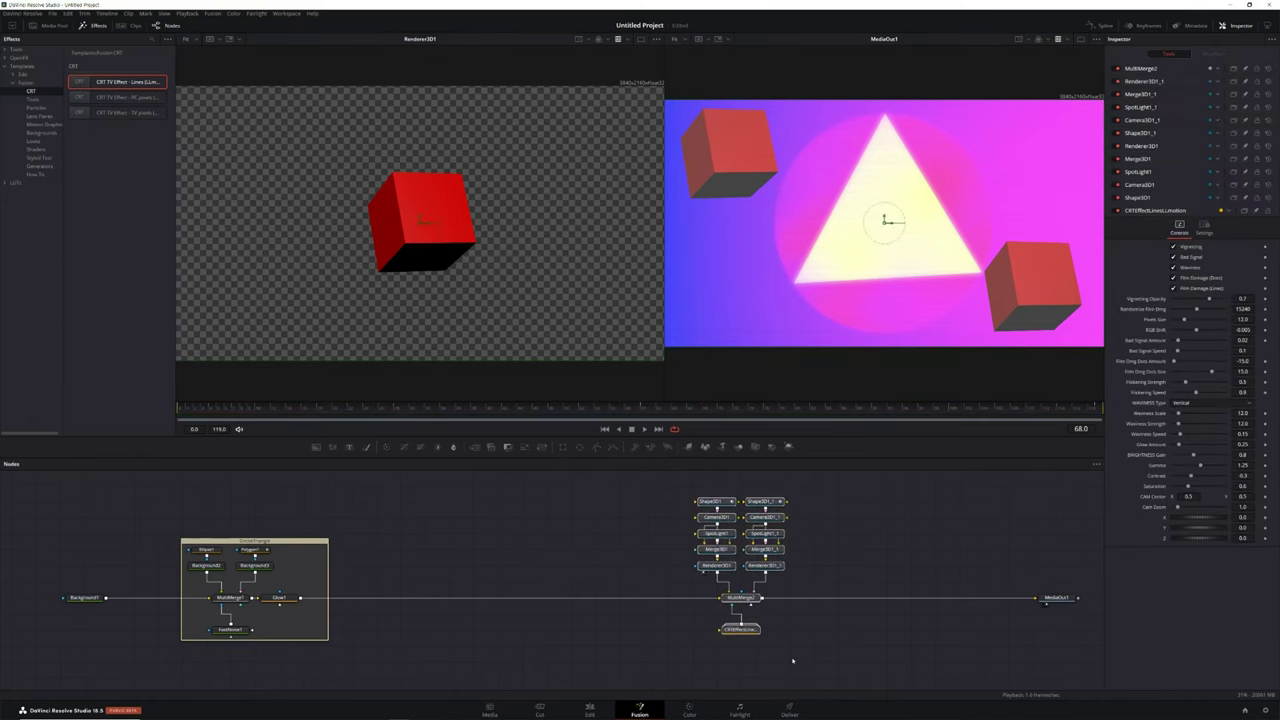
{"action": "key", "text": "shift+space"}
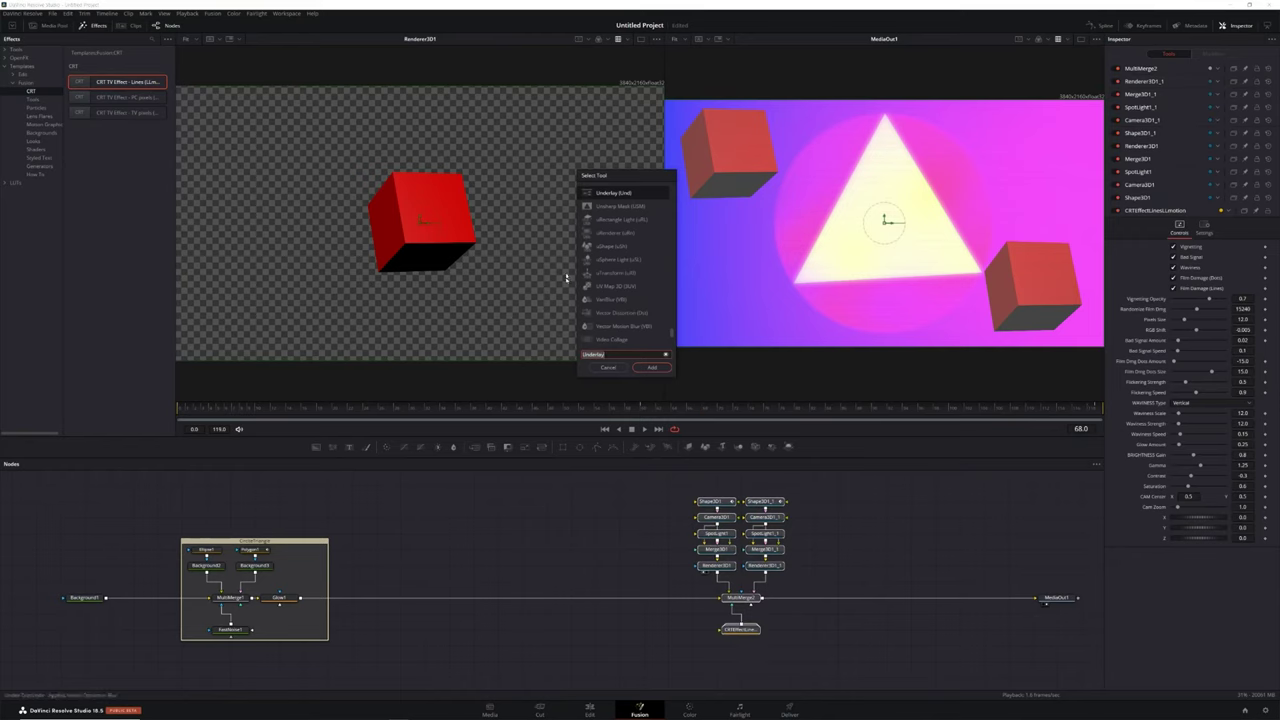
{"action": "key", "text": "Return"}
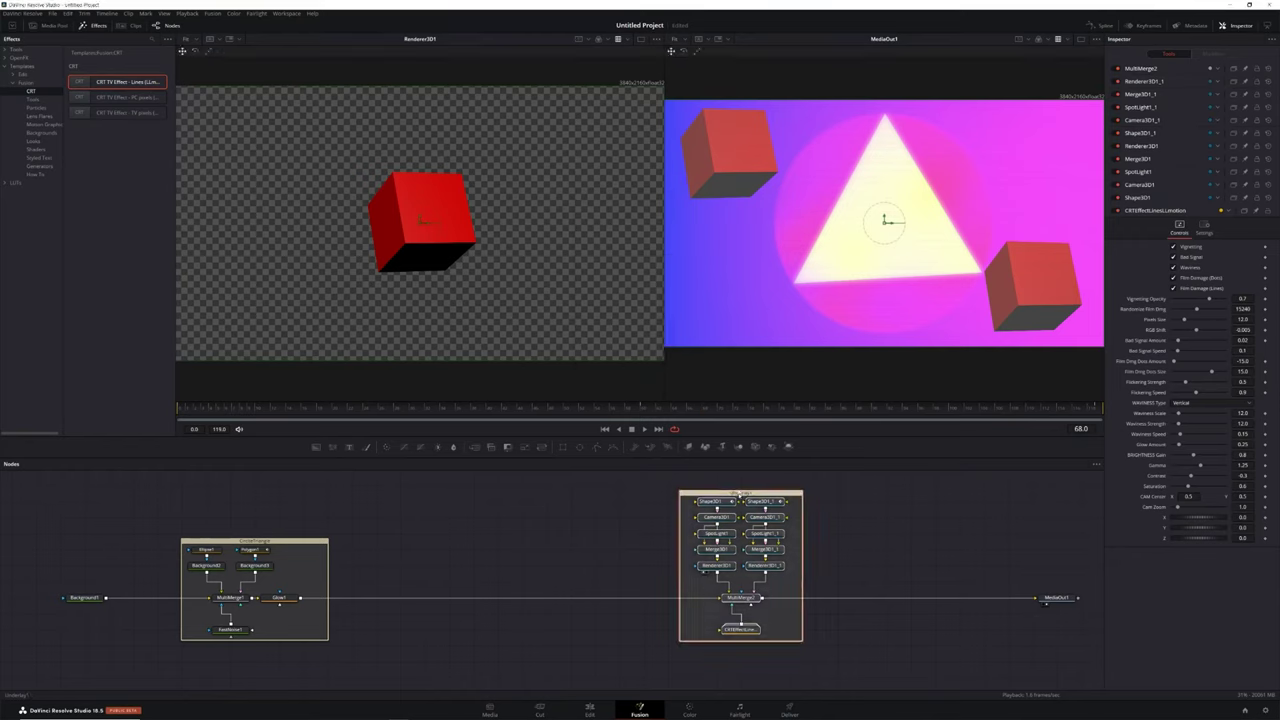
Rename the underlay behind the cube nodes as 3DCRT.
{"action": "key", "text": "F2"}
{"action": "key", "text": "BackSpace"}
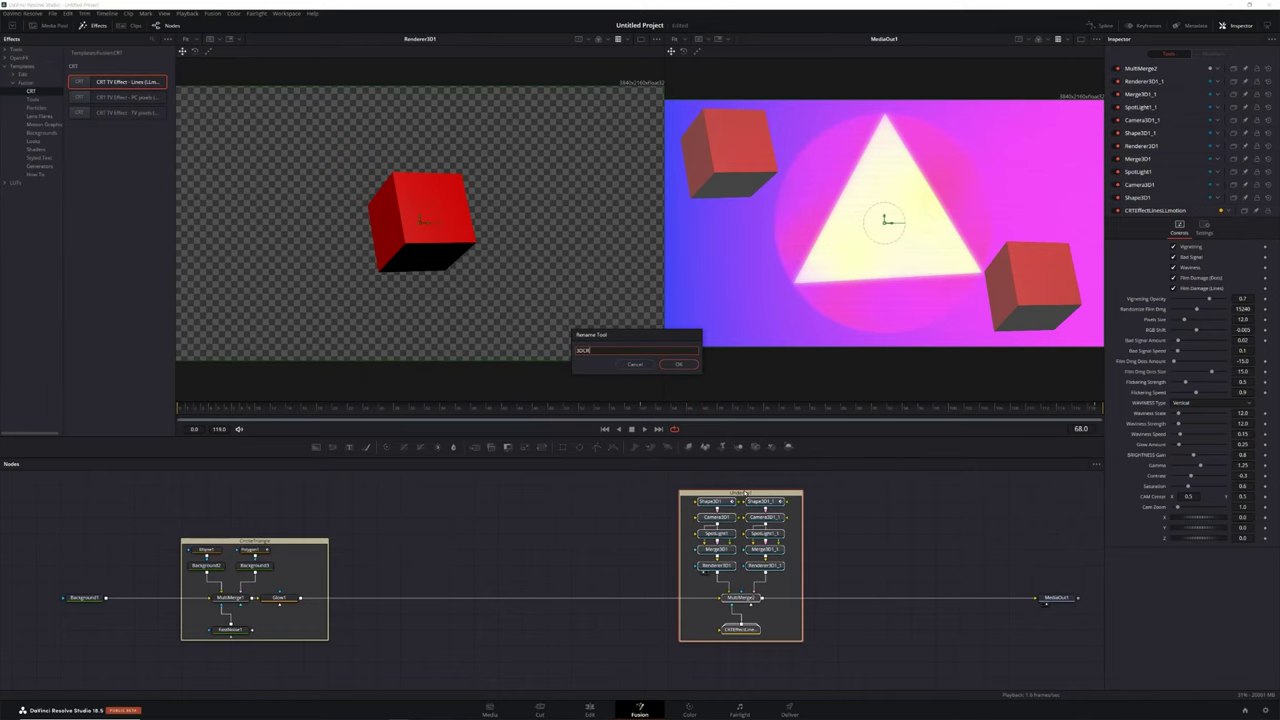
{"action": "type", "text": "3DCRT"}
{"action": "key", "text": "Return"}
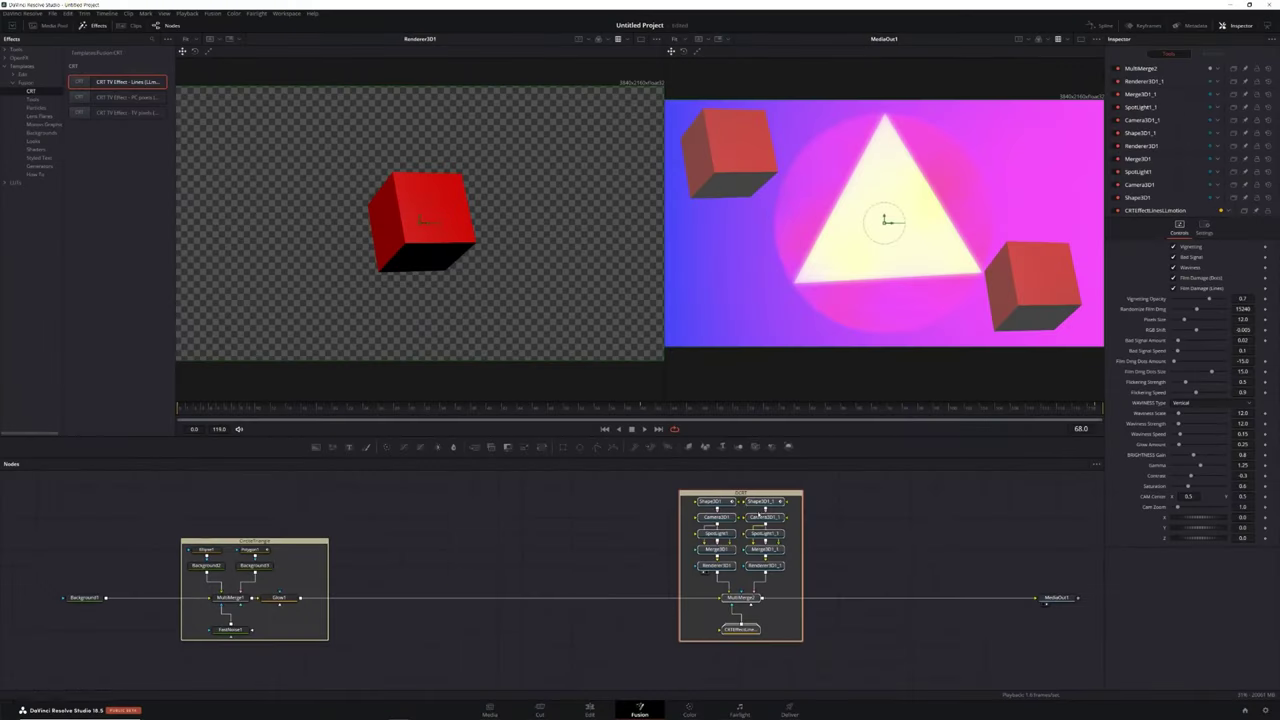
Move the cube and CRT underlay group close to the CirclteTriangle group, and bring Background1 slightly nearer to it.
{"action": "left_click_drag", "start_coordinate": [748, 494], "coordinate": [457, 497]}
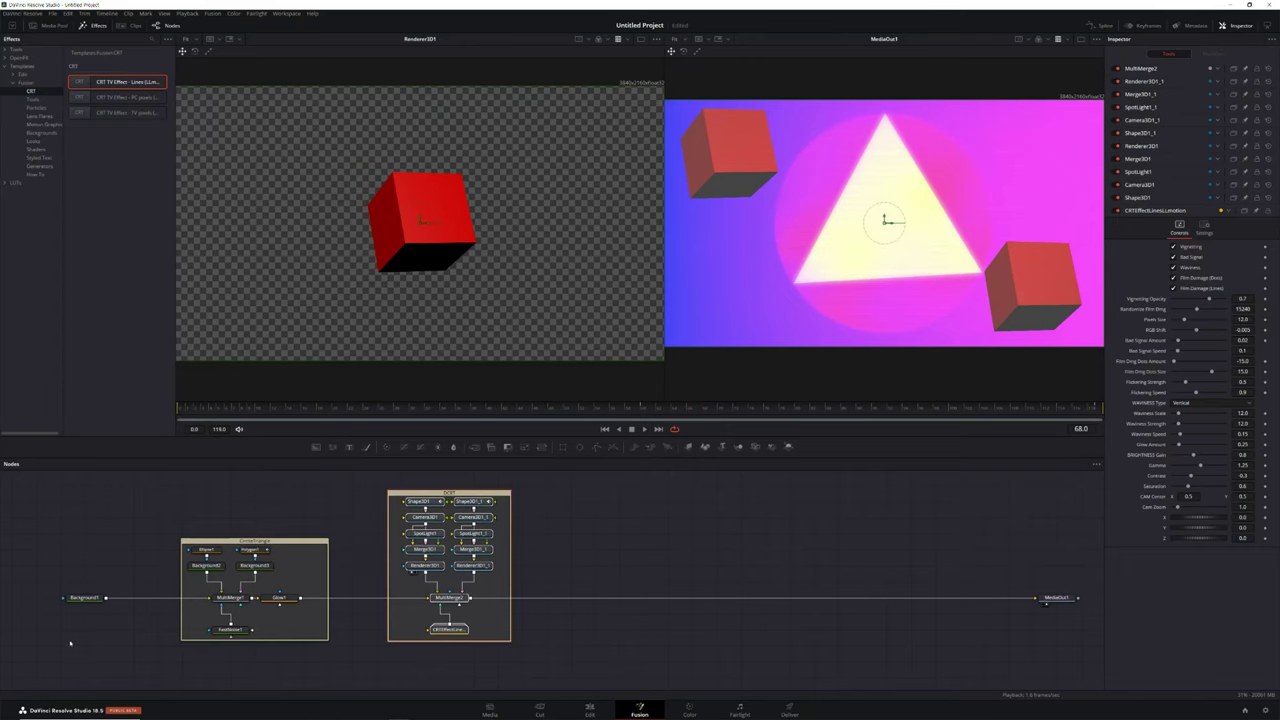
{"action": "left_click", "coordinate": [72, 599]}
{"action": "mouse_move", "coordinate": [72, 599]}
{"action": "left_mouse_down"}
{"action": "mouse_move", "coordinate": [114, 600]}
{"action": "mouse_move", "coordinate": [86, 601]}
{"action": "left_mouse_up"}
{"action": "left_click", "coordinate": [86, 600]}
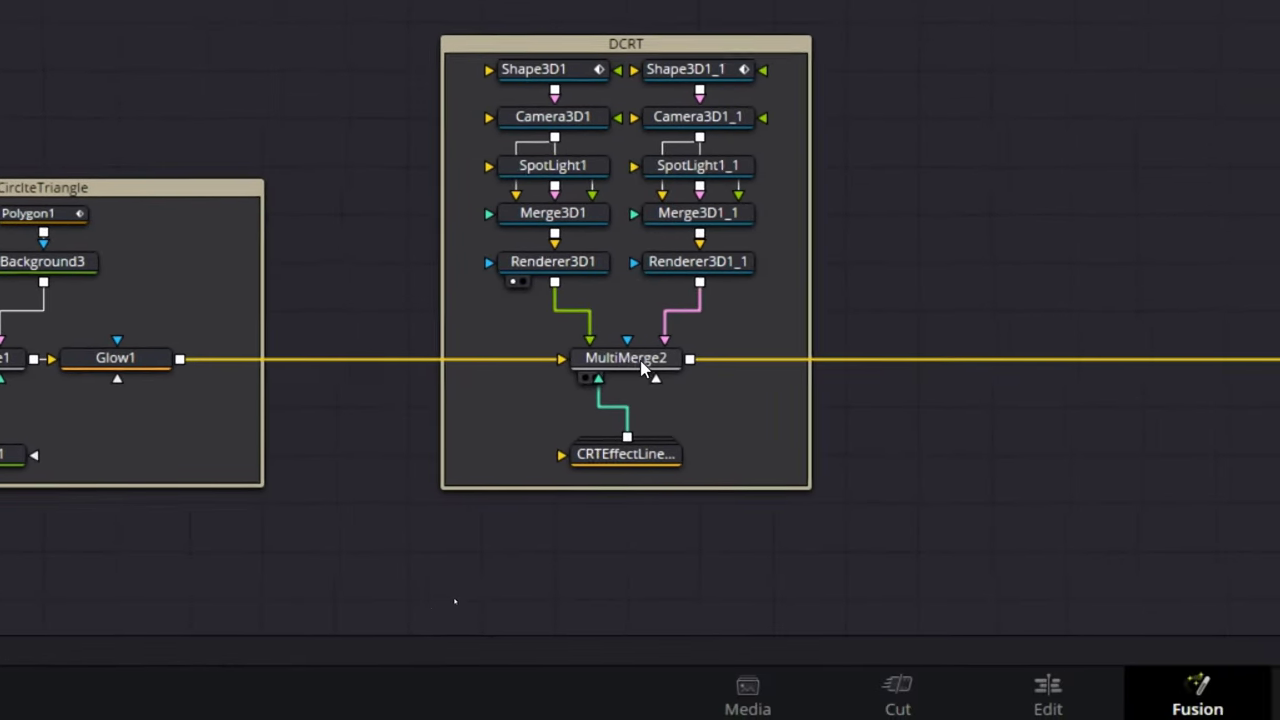
Add a Merge node on the connection between MultiMerge2 and MediaOut1.
{"action": "mouse_move", "coordinate": [643, 368]}
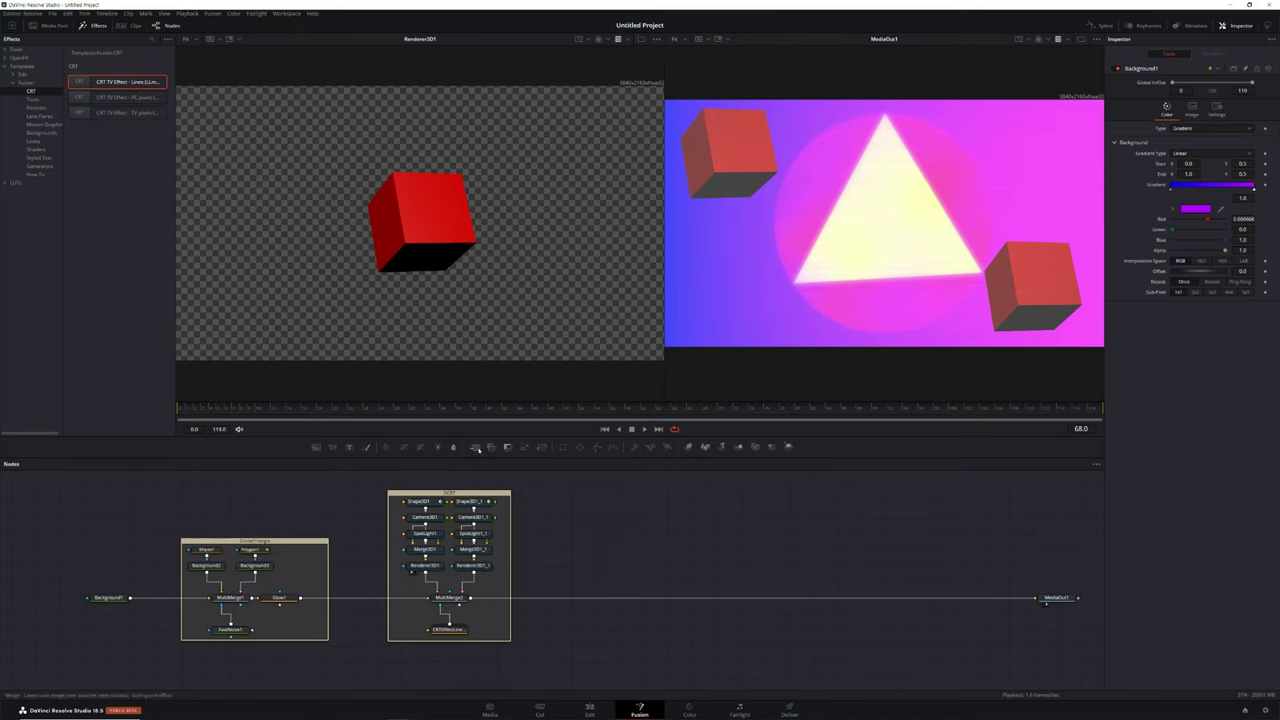
{"action": "left_click_drag", "start_coordinate": [478, 449], "coordinate": [667, 598]}
{"action": "left_click_drag", "start_coordinate": [456, 603], "coordinate": [1055, 601]}
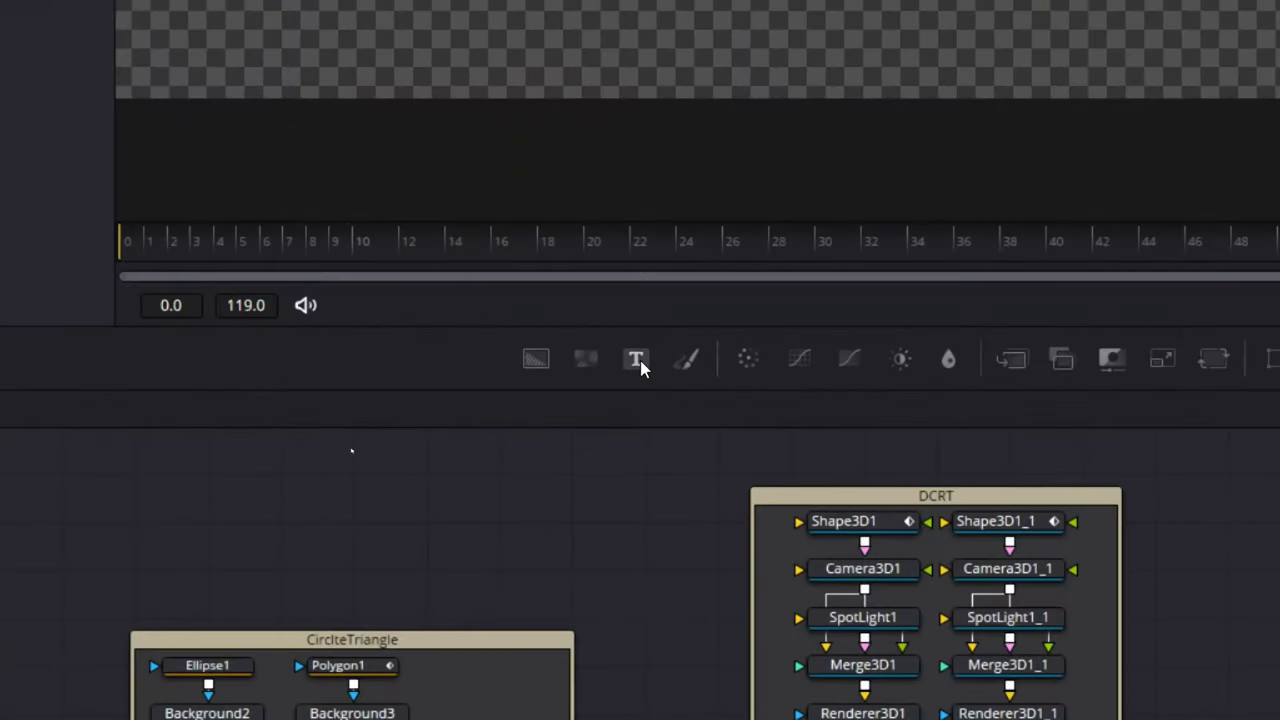
Connect a Text node to Merge1, place it directly above, and enter THANKS FOR WATCHING as its text.
{"action": "left_click_drag", "start_coordinate": [347, 445], "coordinate": [668, 597]}
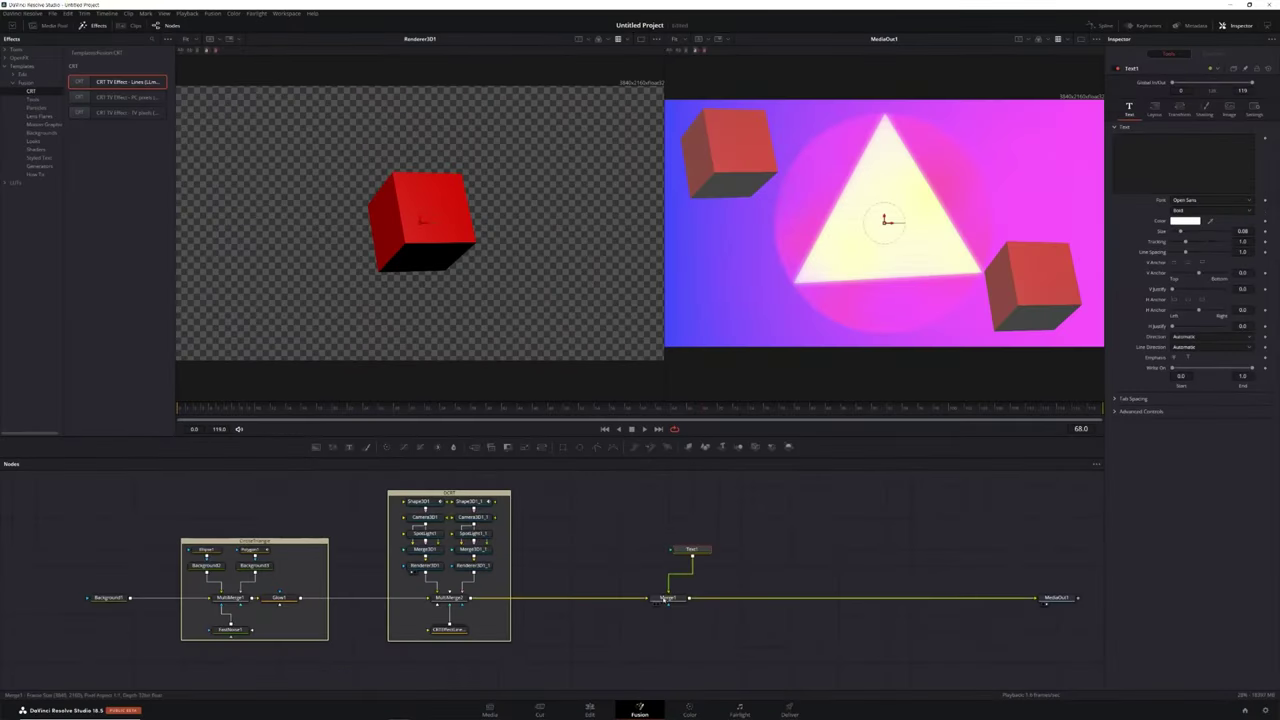
{"action": "left_click_drag", "start_coordinate": [690, 549], "coordinate": [667, 566]}
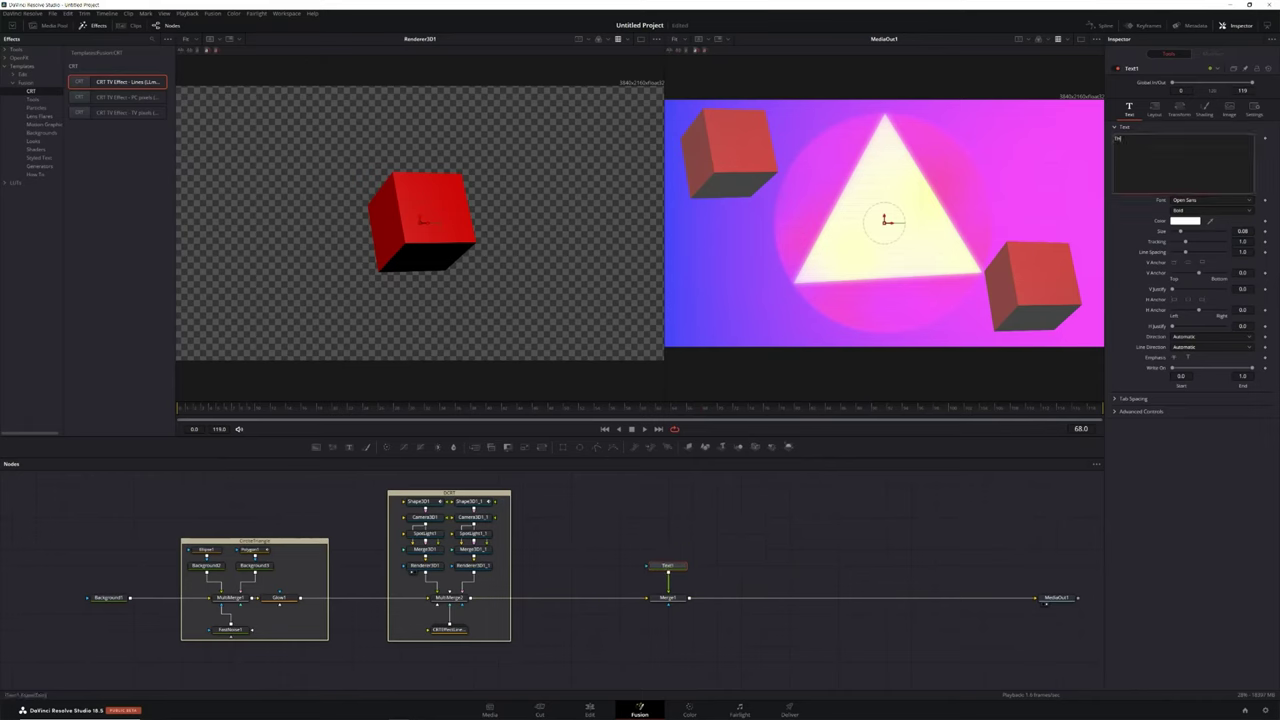
{"action": "type", "text": "THANKS FOR WATCHING"}
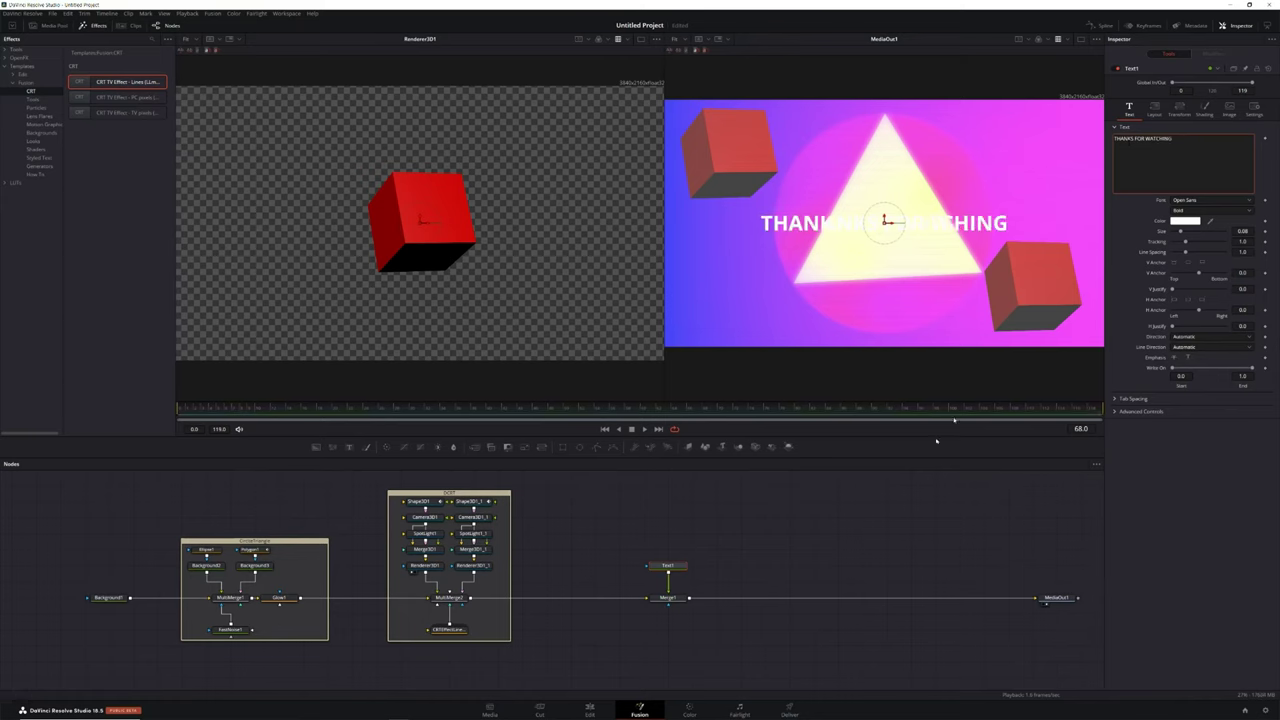
{"action": "left_click", "coordinate": [766, 535]}
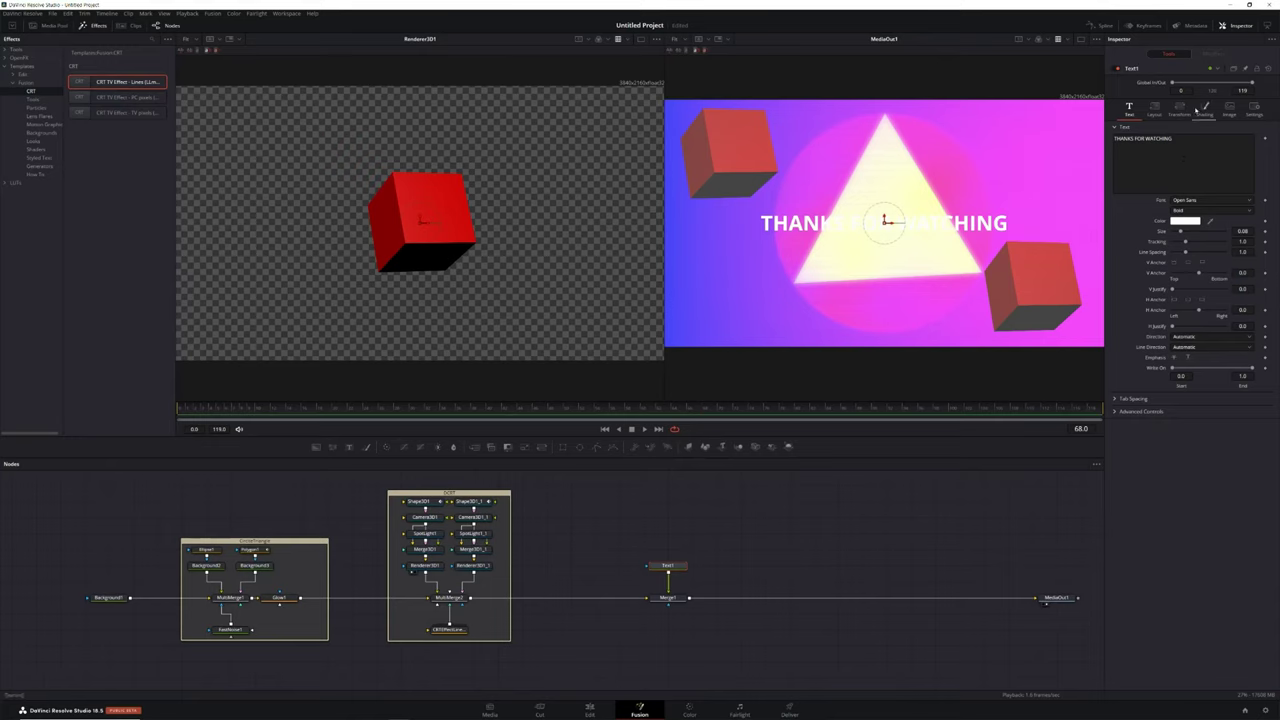
Enable the Black Shadow shading element, number 3, on the text.
{"action": "left_click", "coordinate": [1205, 110]}
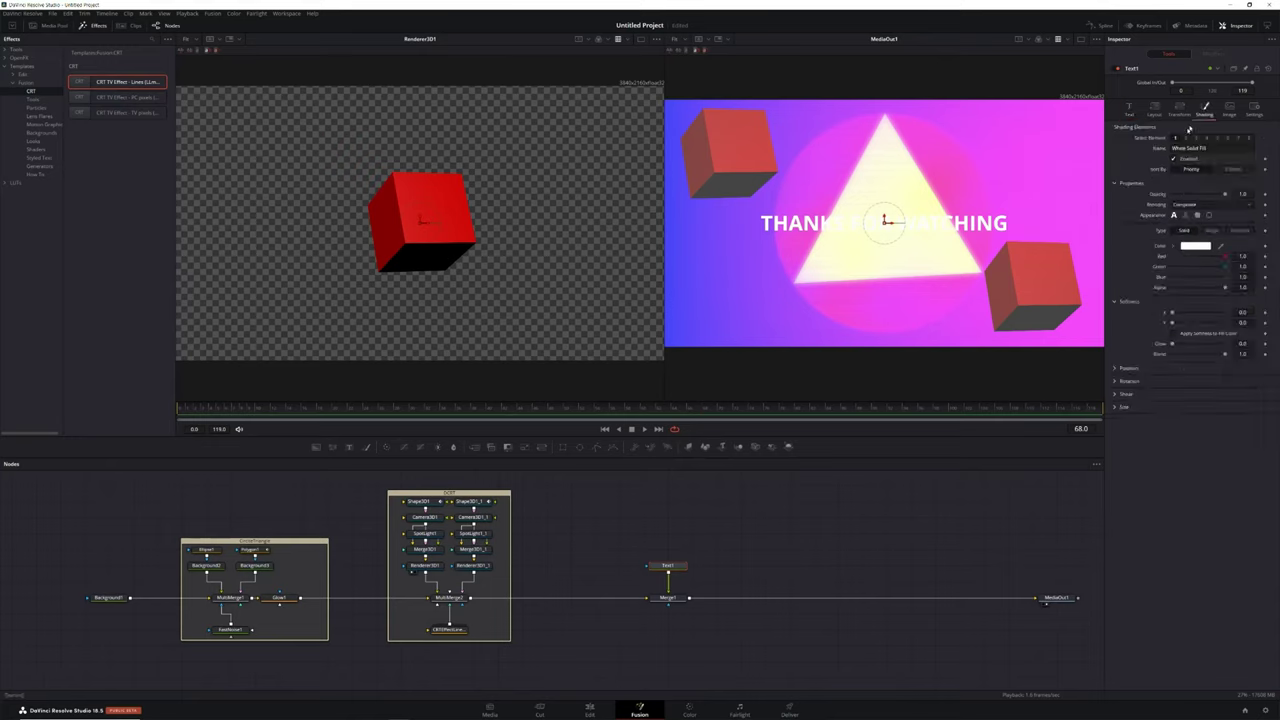
{"action": "left_click", "coordinate": [1184, 139]}
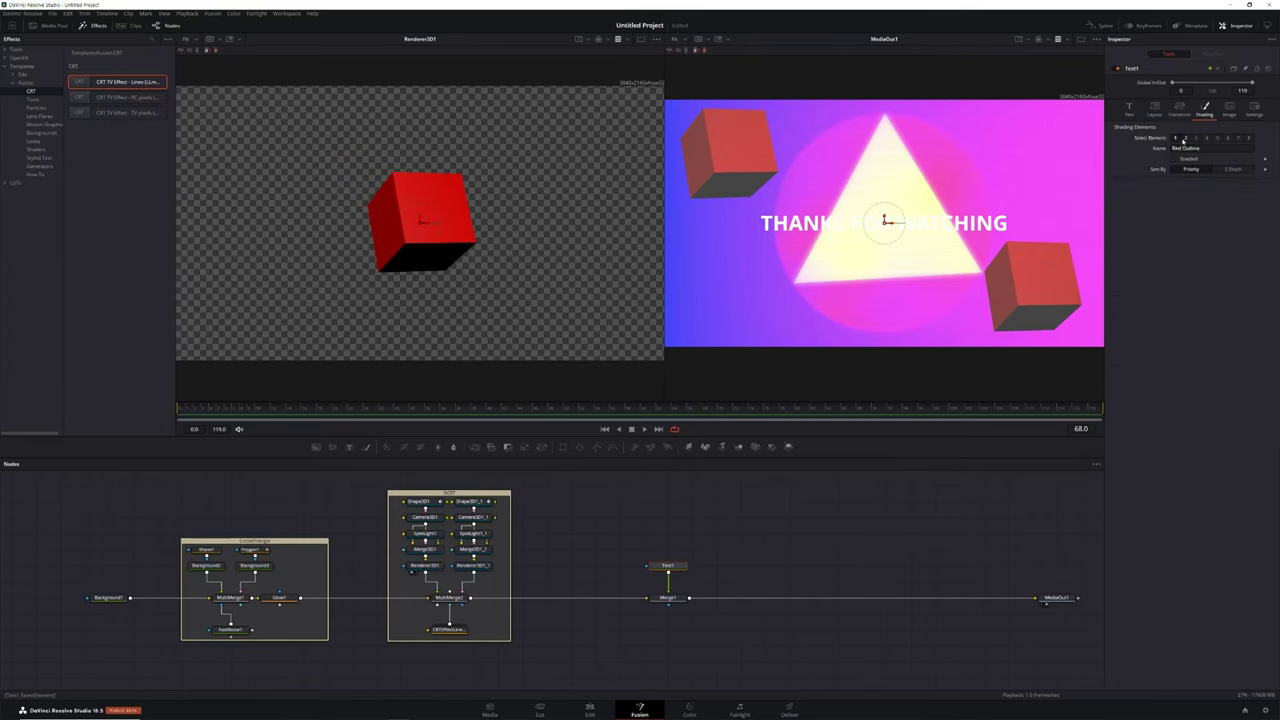
{"action": "left_click", "coordinate": [1174, 159]}
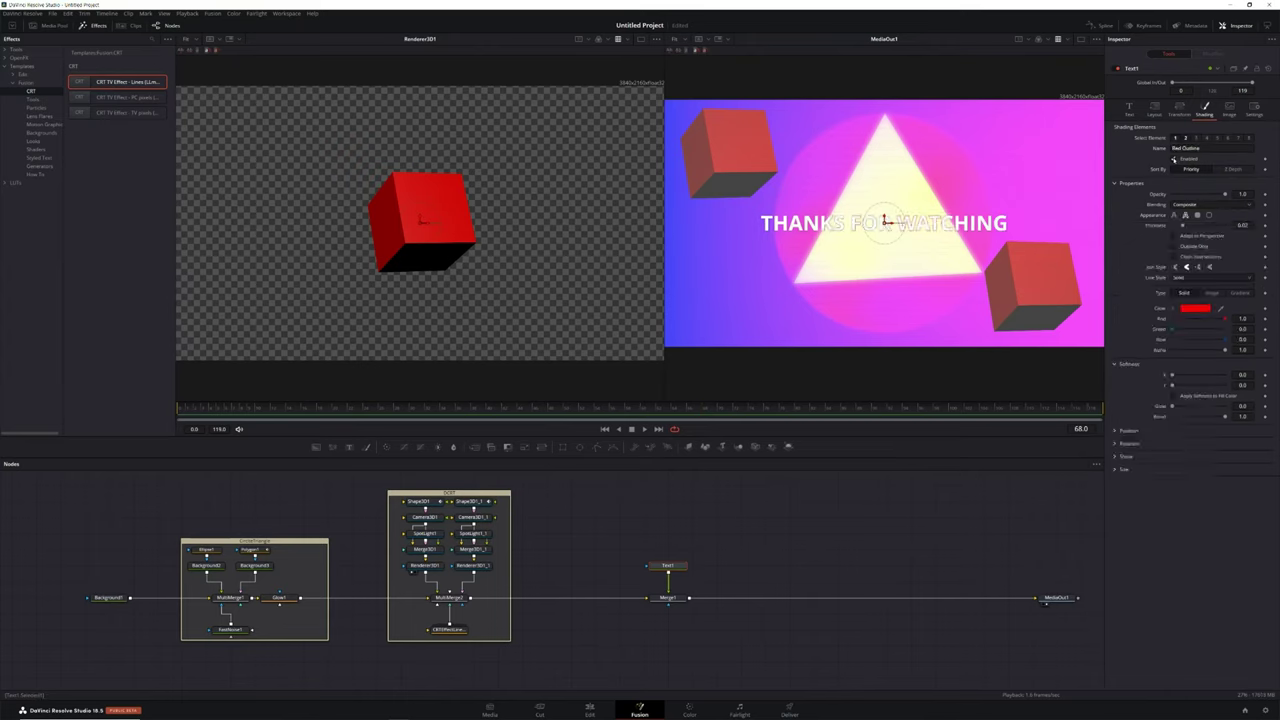
{"action": "left_click", "coordinate": [1193, 139]}
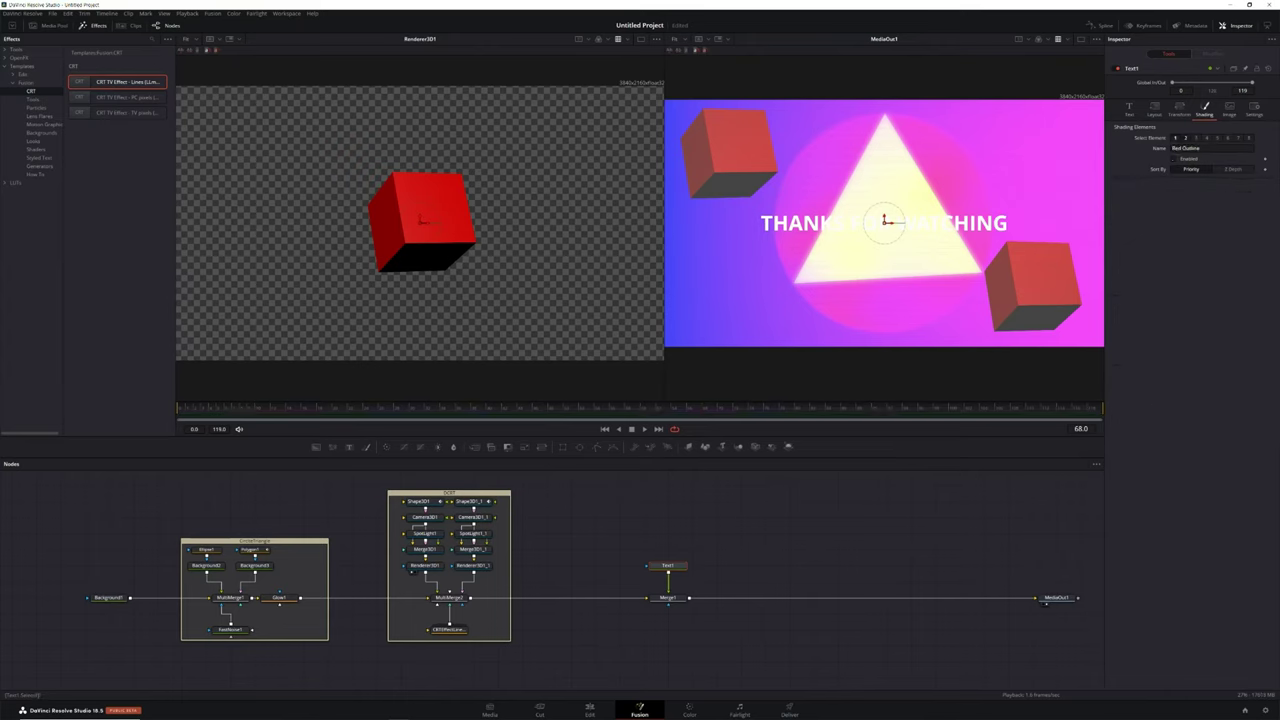
{"action": "left_click", "coordinate": [1174, 159]}
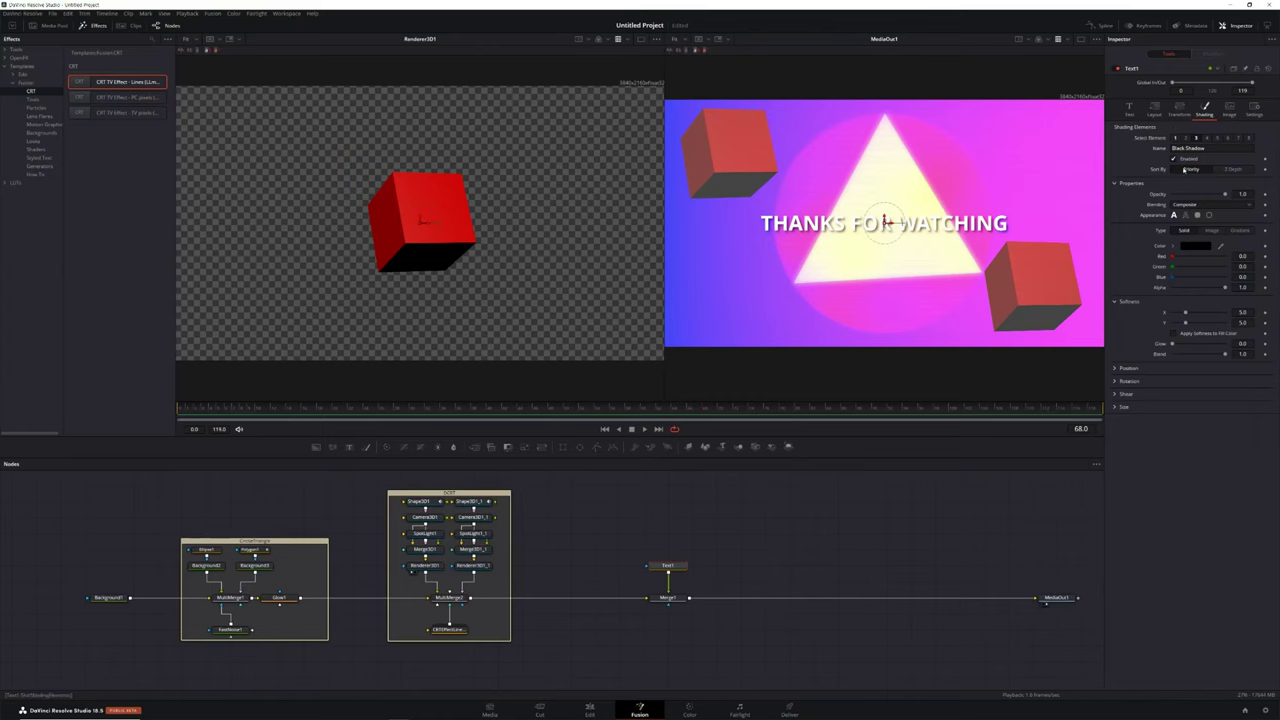
Enable the text's second shading element, rename it Black Outline and set its colour to black.
{"action": "left_click", "coordinate": [1185, 139]}
{"action": "left_click", "coordinate": [1174, 159]}
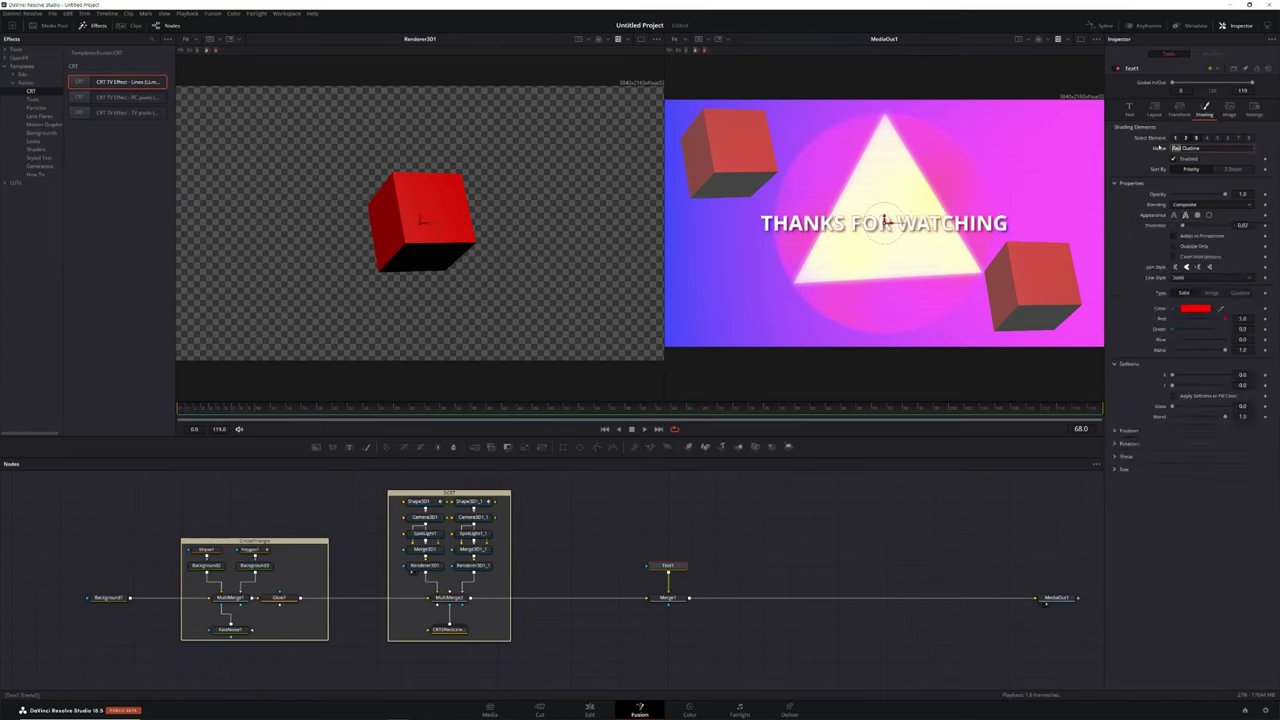
{"action": "type", "text": "Black"}
{"action": "left_click", "coordinate": [1195, 308]}
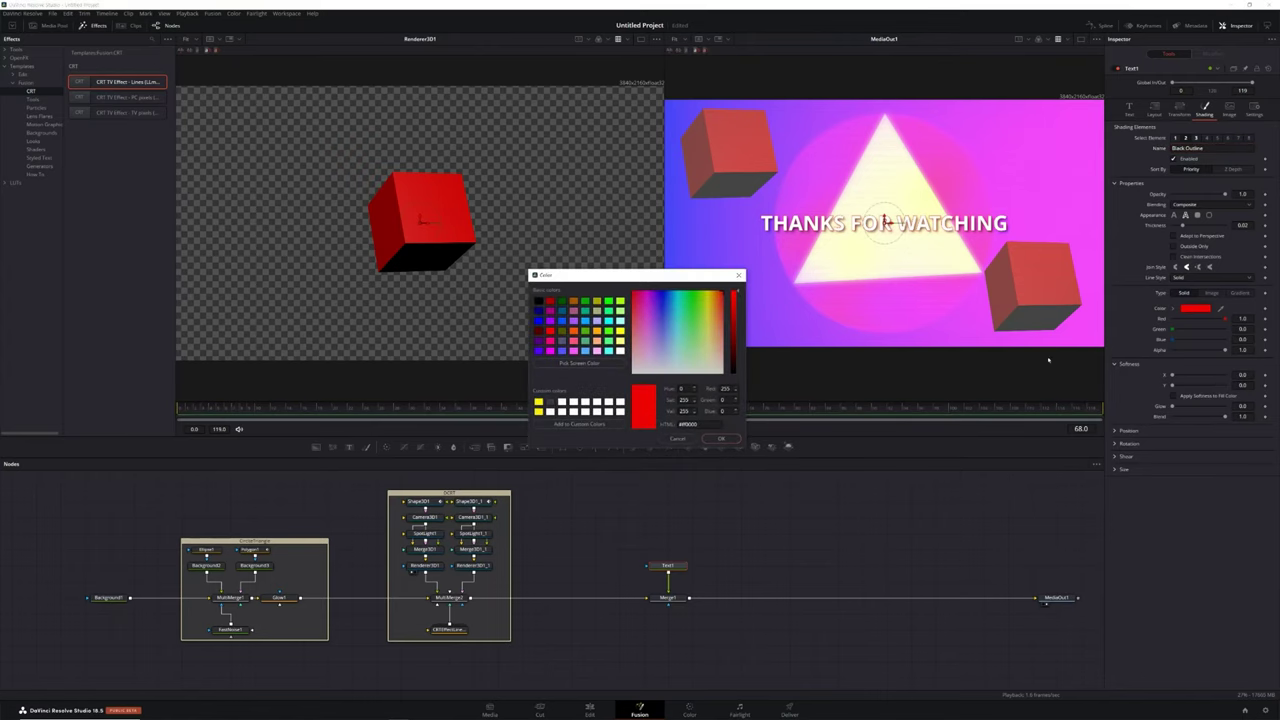
{"action": "left_click", "coordinate": [537, 303]}
{"action": "left_click", "coordinate": [721, 438]}
Increase the text's character spacing to about 1.26.
{"action": "left_click", "coordinate": [1155, 108]}
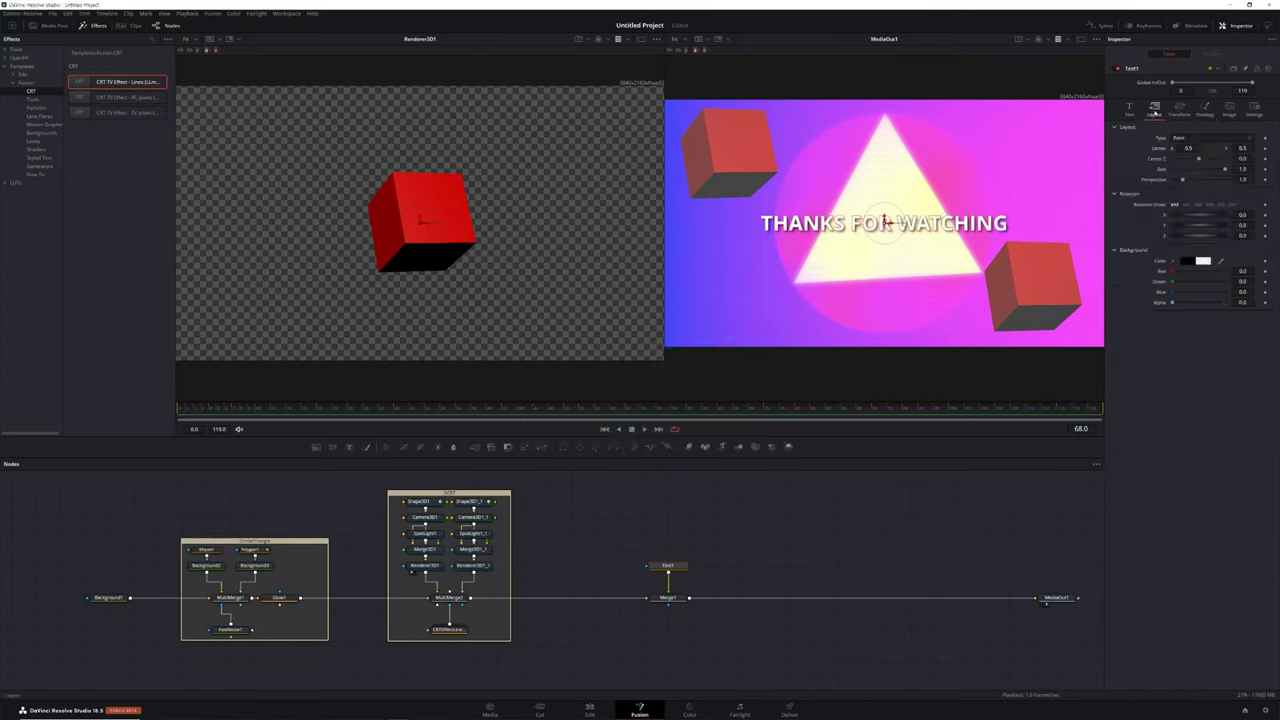
{"action": "left_click", "coordinate": [1179, 108]}
{"action": "left_click_drag", "start_coordinate": [1186, 148], "coordinate": [1188, 149]}
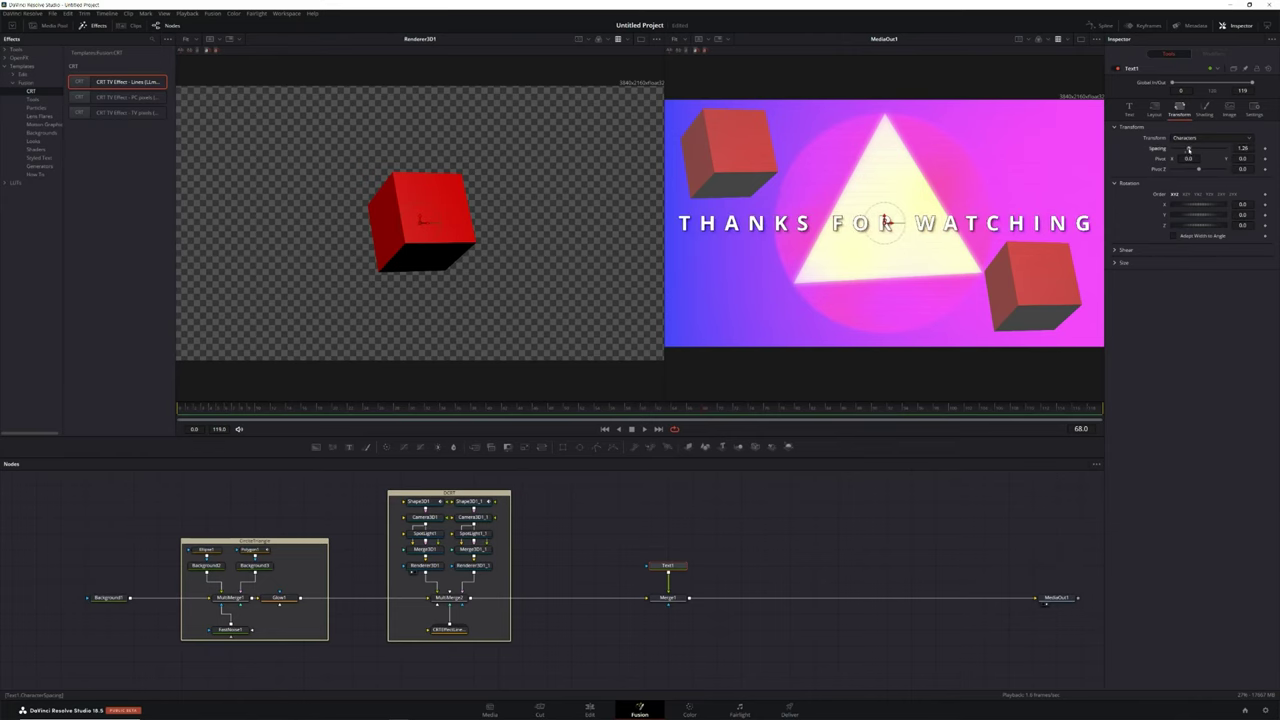
Set the text's Write On end to 0.0 at frame 0 and keyframe it.
{"action": "left_click", "coordinate": [1129, 108]}
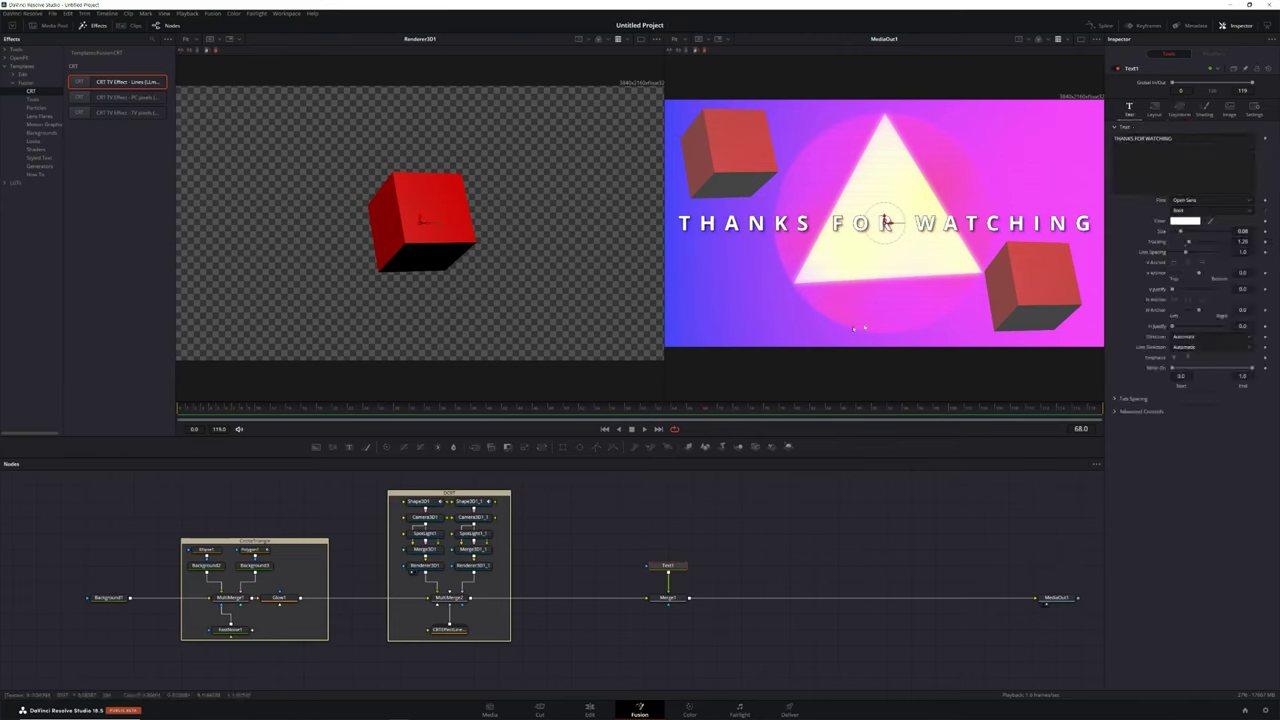
{"action": "left_click", "coordinate": [177, 409]}
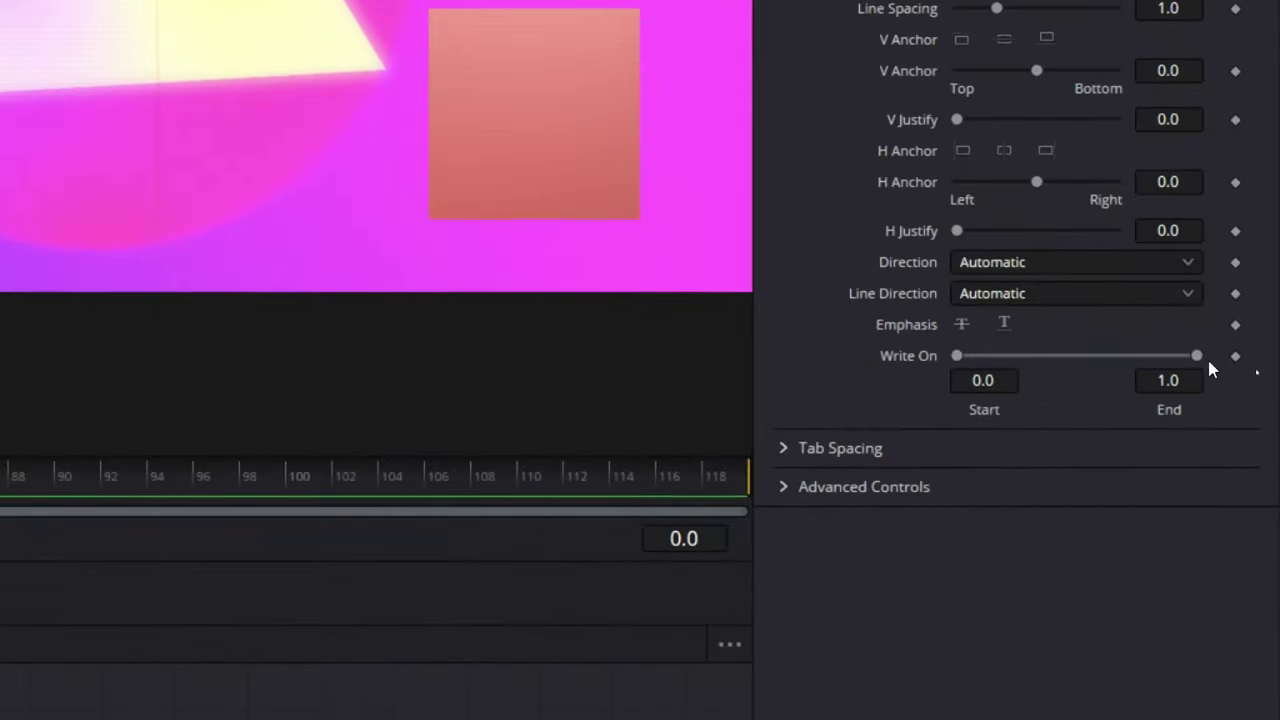
{"action": "left_click_drag", "start_coordinate": [1197, 356], "coordinate": [948, 356]}
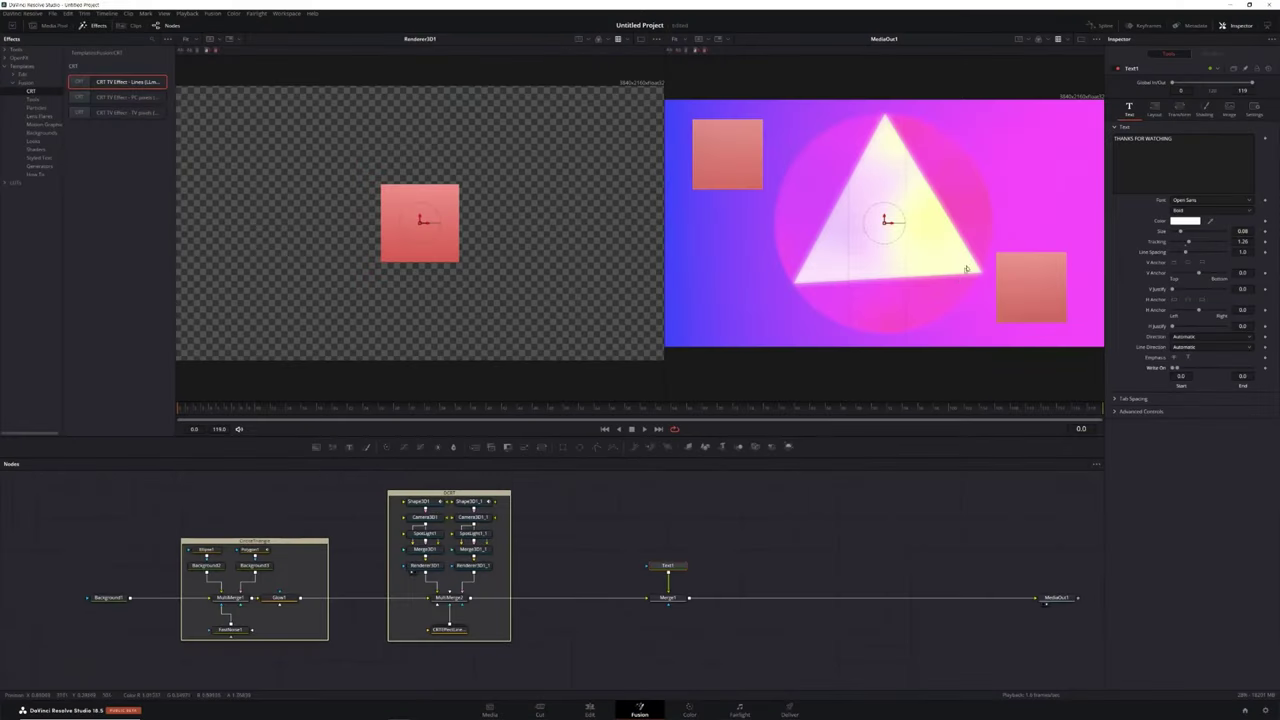
{"action": "left_click", "coordinate": [1265, 369]}
Set the text's Write On end to about 0.956 at frame 12, and play the write-on animation from the start.
{"action": "key", "text": "space"}
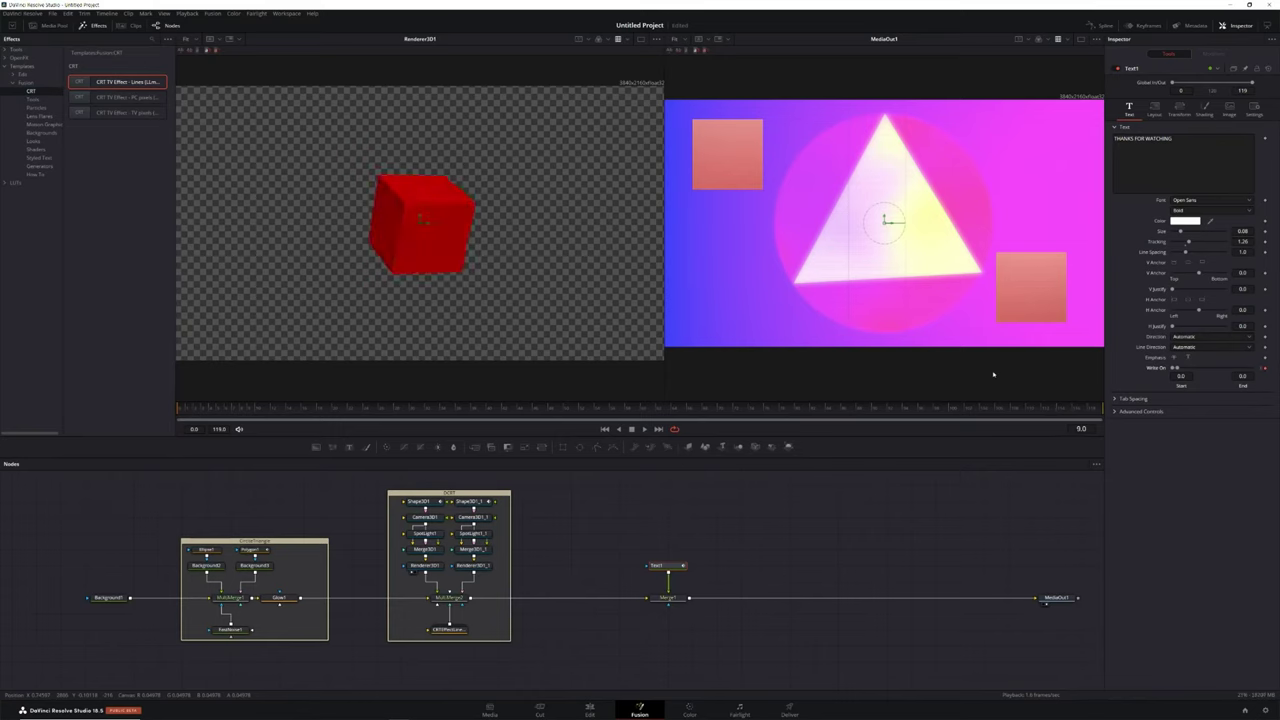
{"action": "left_click_drag", "start_coordinate": [1176, 368], "coordinate": [1252, 368]}
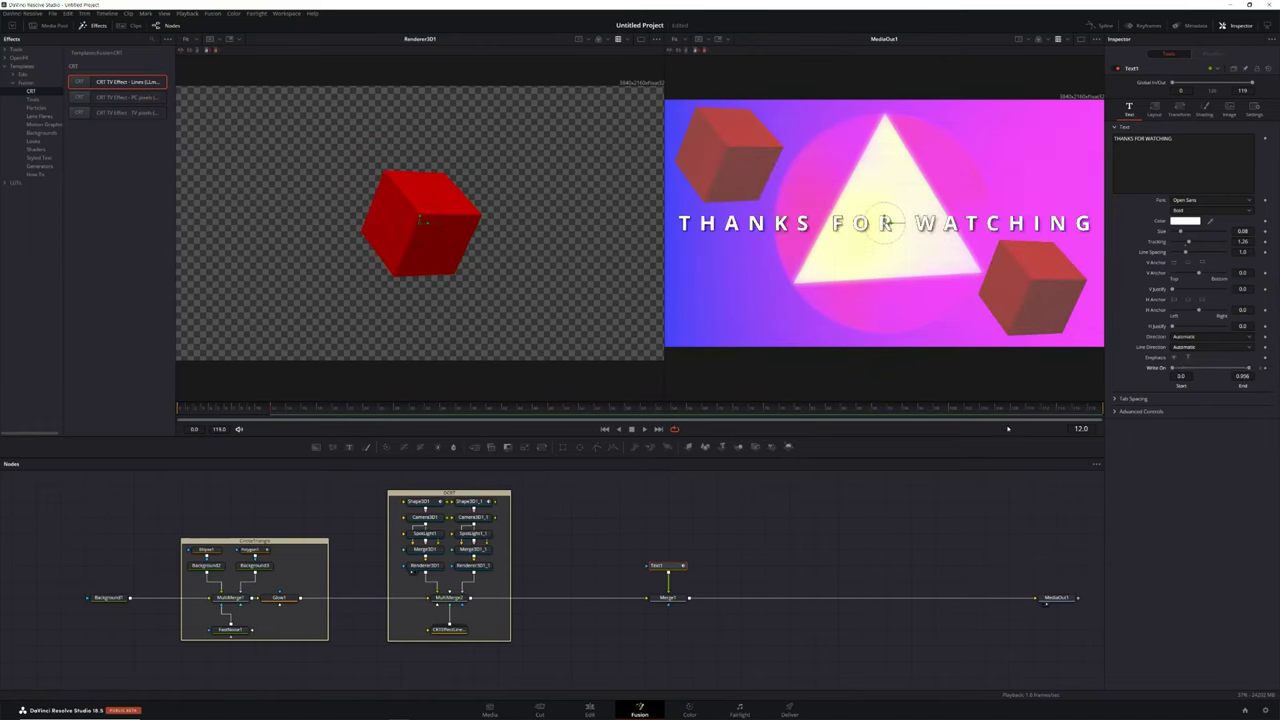
{"action": "left_click", "coordinate": [182, 409]}
{"action": "key", "text": "space"}
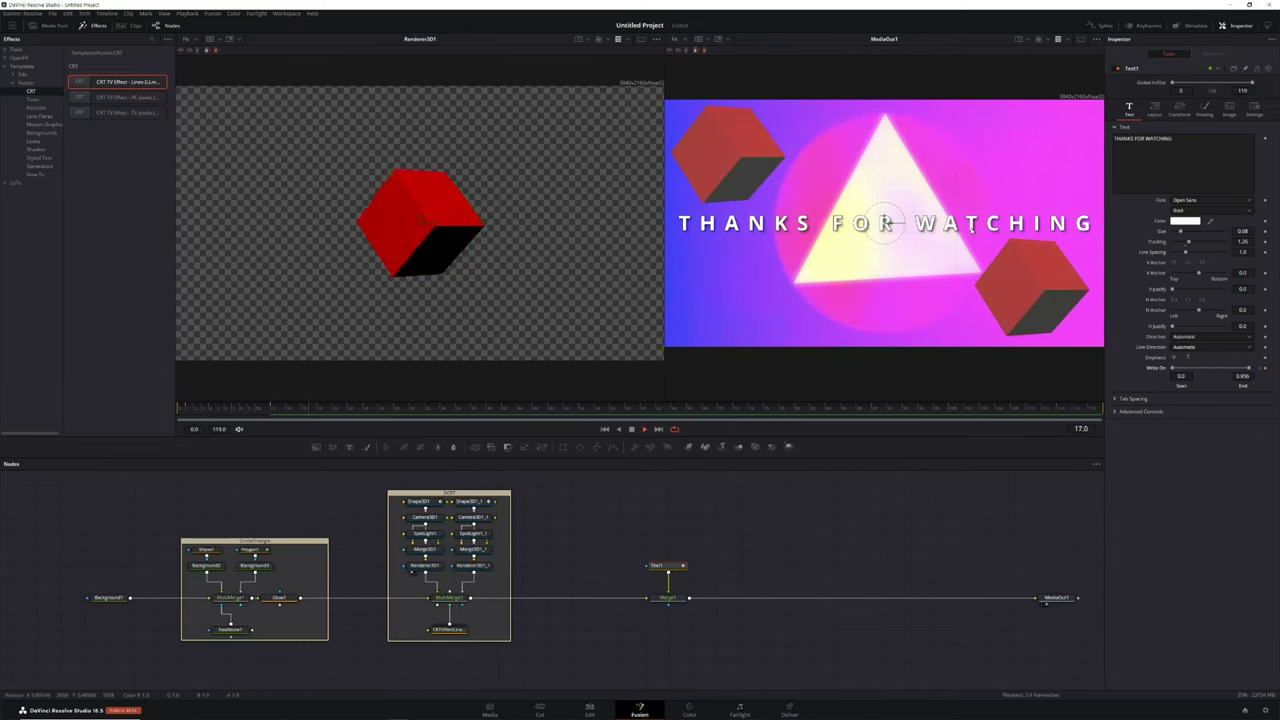
Insert a ColorCorrector midway between MultiMerge2 and Merge1, making room beside Merge1, and lower its brightness to -0.22.
{"action": "left_click_drag", "start_coordinate": [667, 597], "coordinate": [691, 597]}
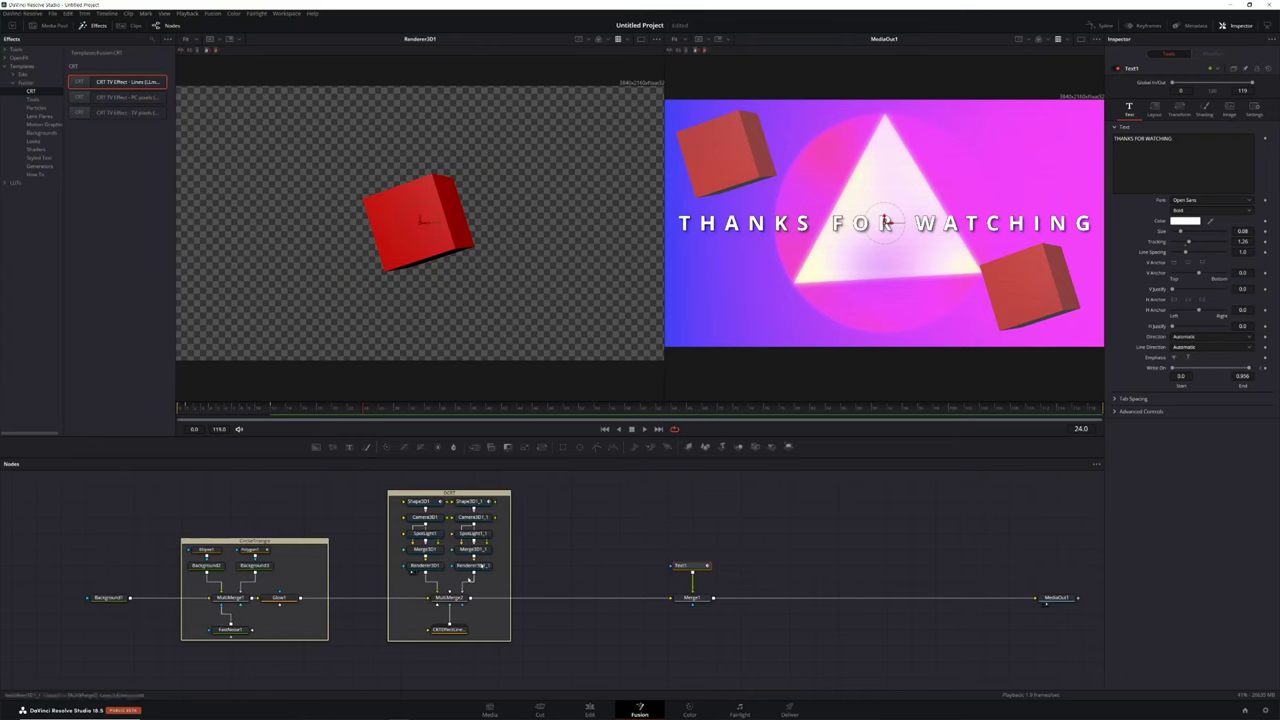
{"action": "left_click", "coordinate": [449, 598]}
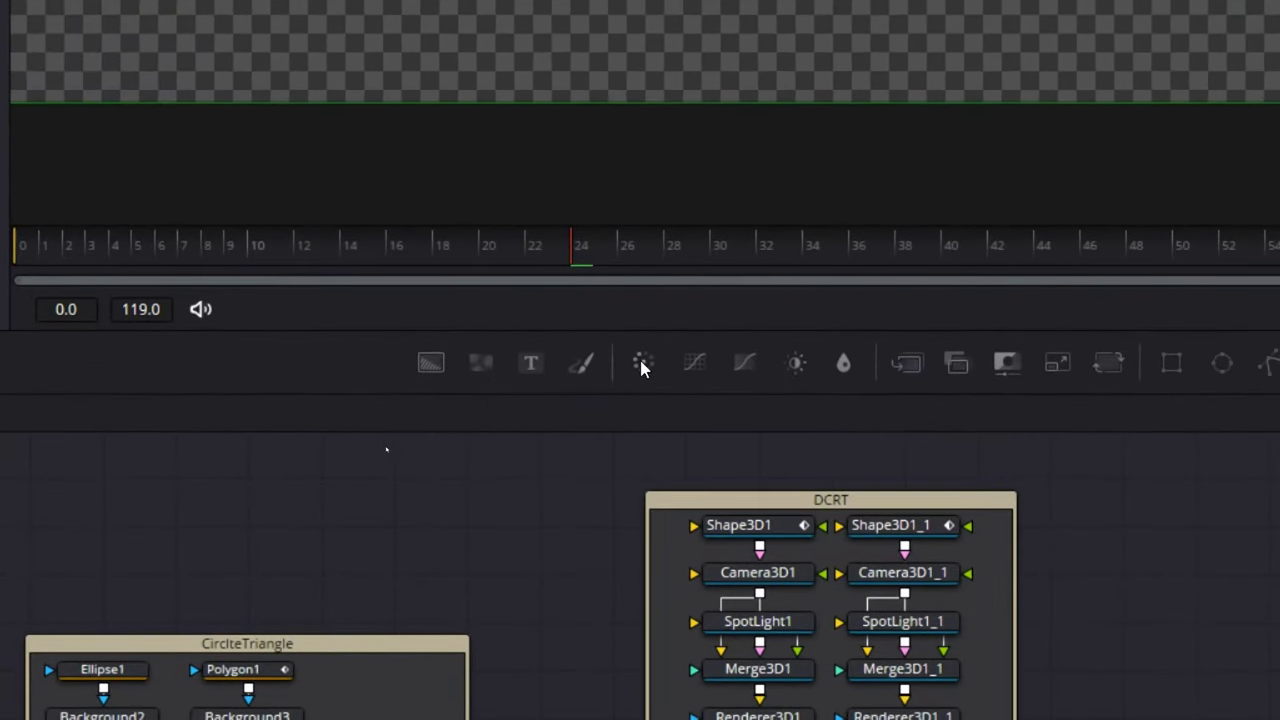
{"action": "left_click", "coordinate": [641, 364]}
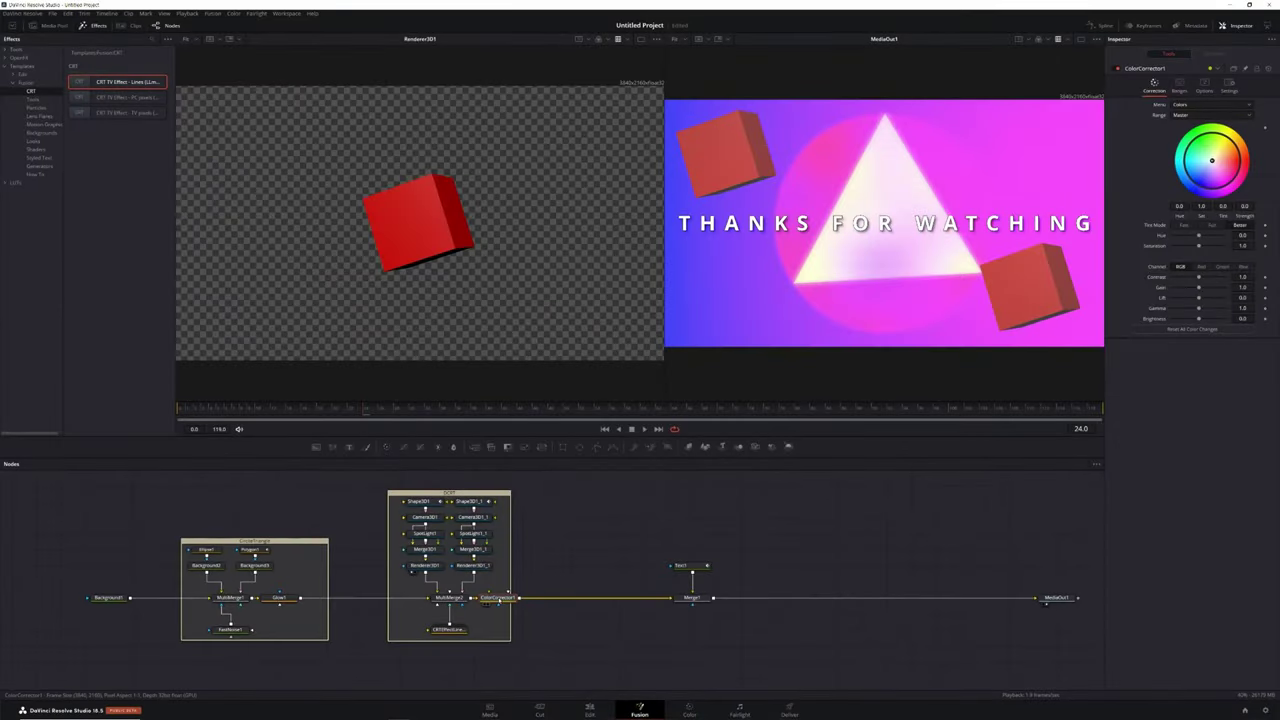
{"action": "left_click_drag", "start_coordinate": [498, 597], "coordinate": [565, 597]}
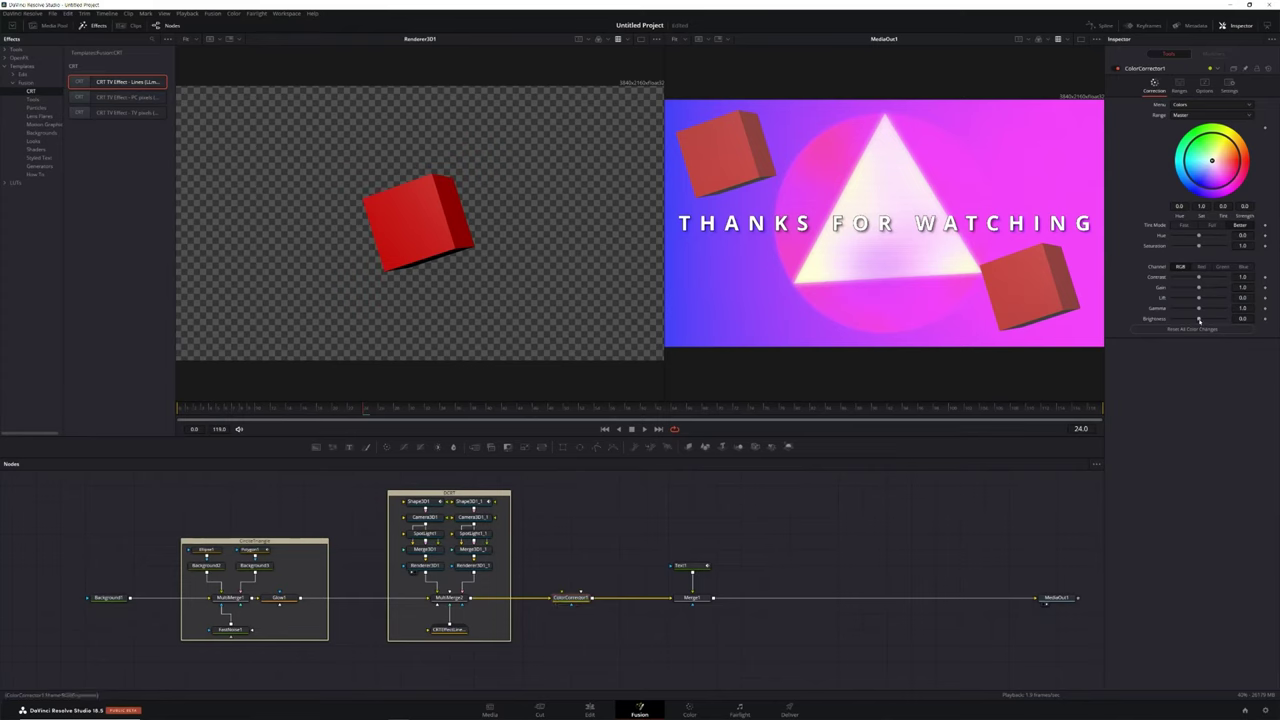
{"action": "left_click_drag", "start_coordinate": [1199, 320], "coordinate": [1193, 320]}
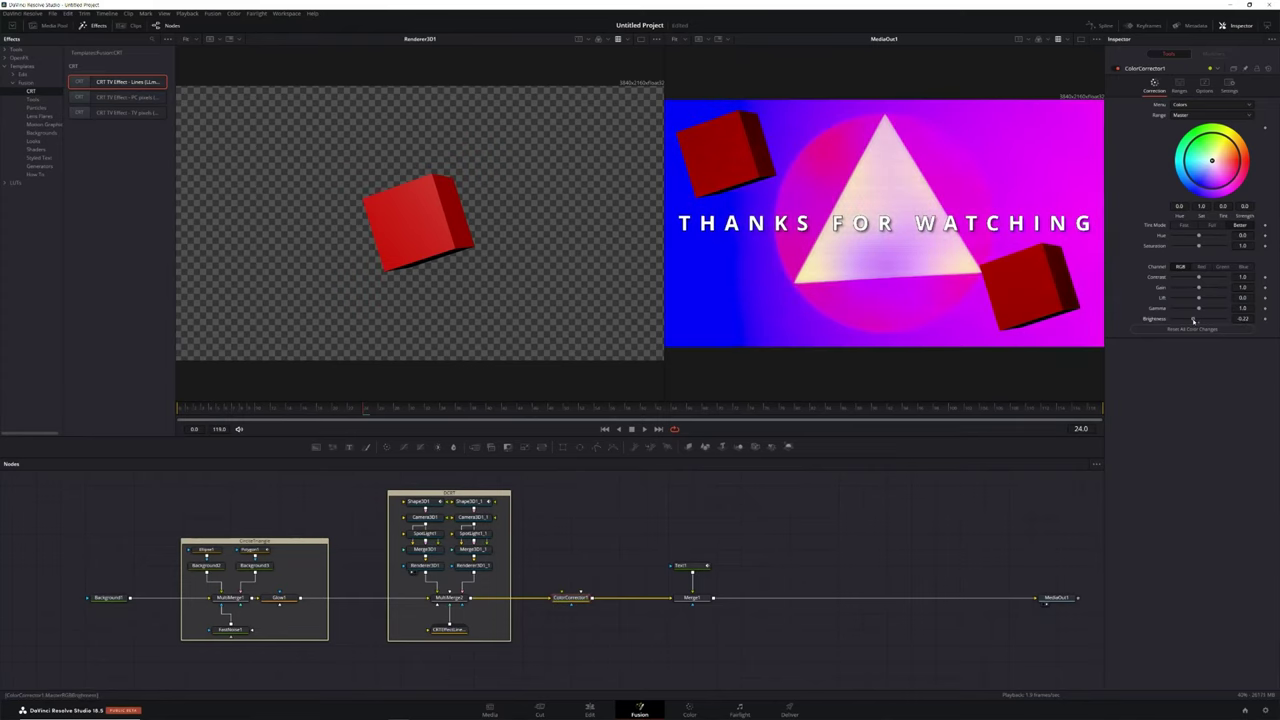